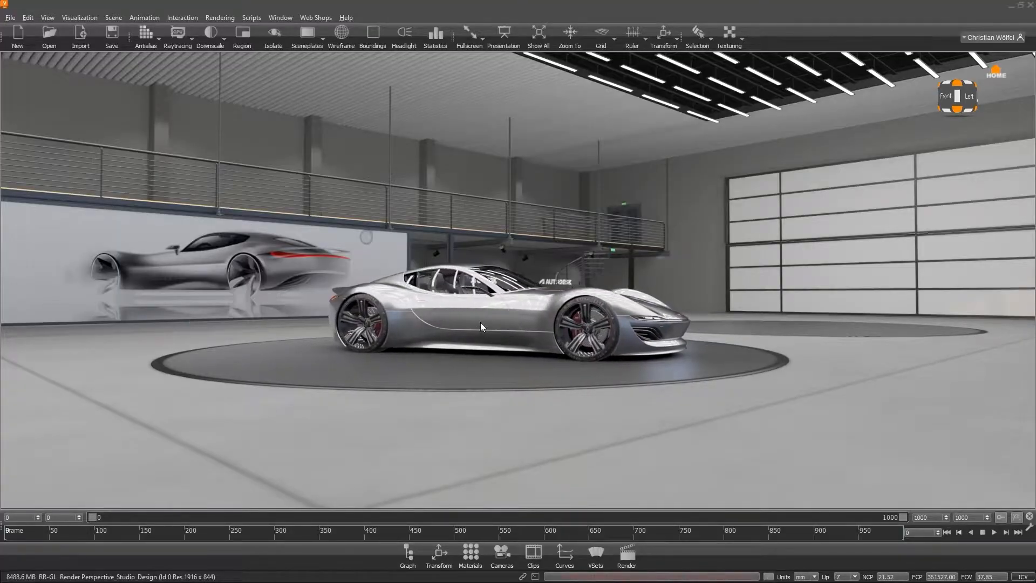
pyautogui.moveTo(415, 347); pyautogui.dragTo(415, 389, button='right')
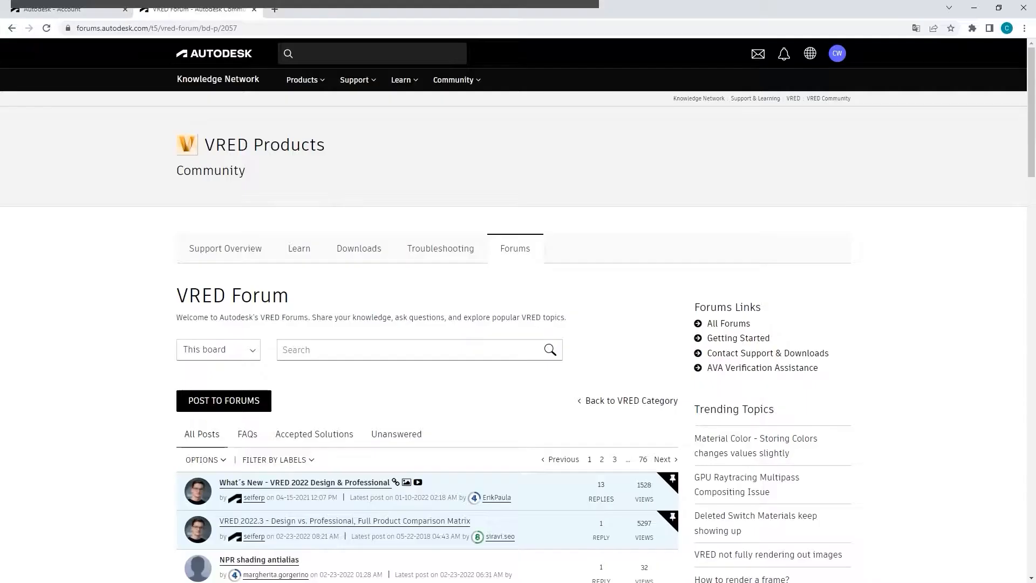
pyautogui.click(255, 29)
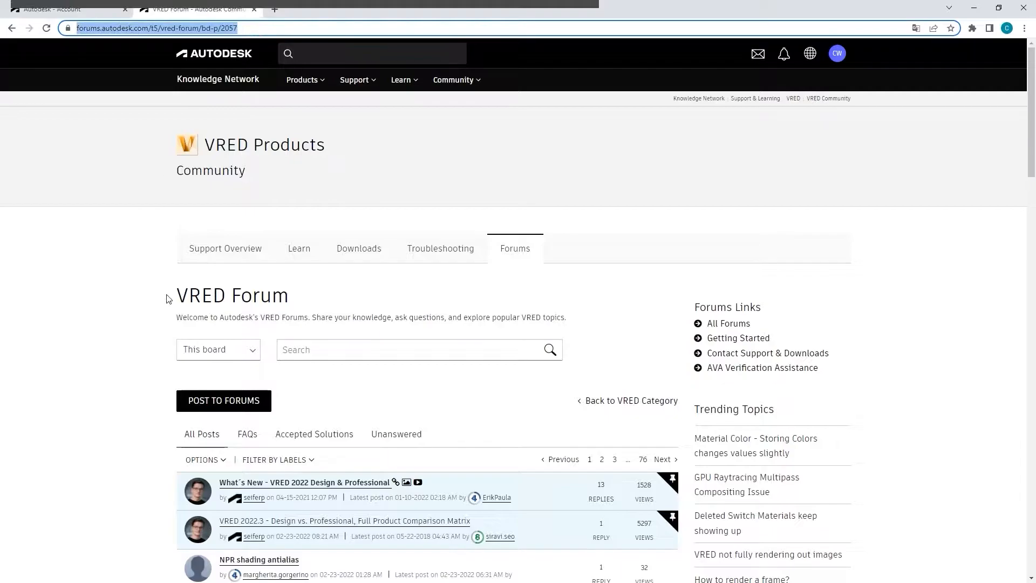
pyautogui.scroll(-8, 138, 347)
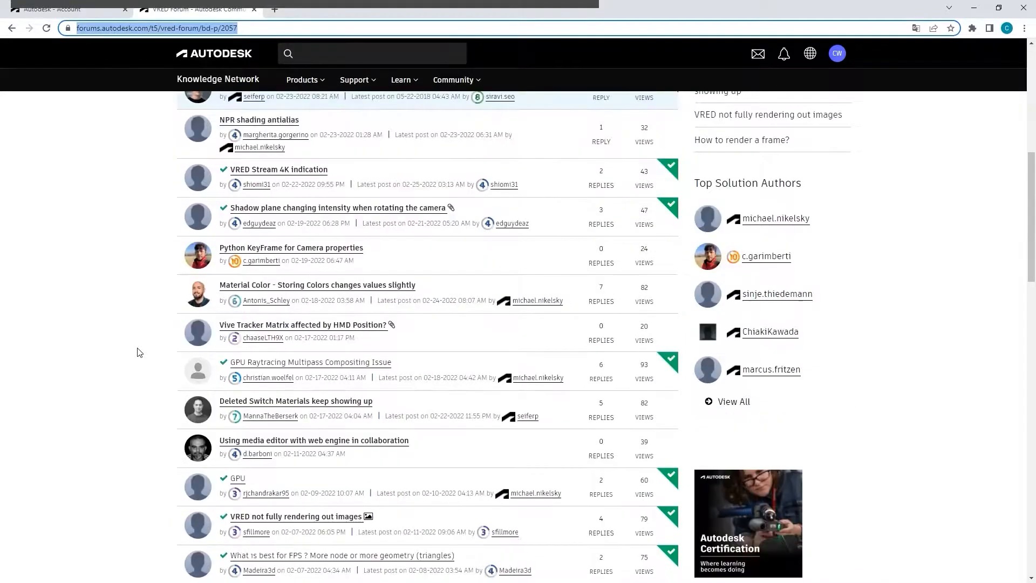
pyautogui.scroll(-7, 139, 352)
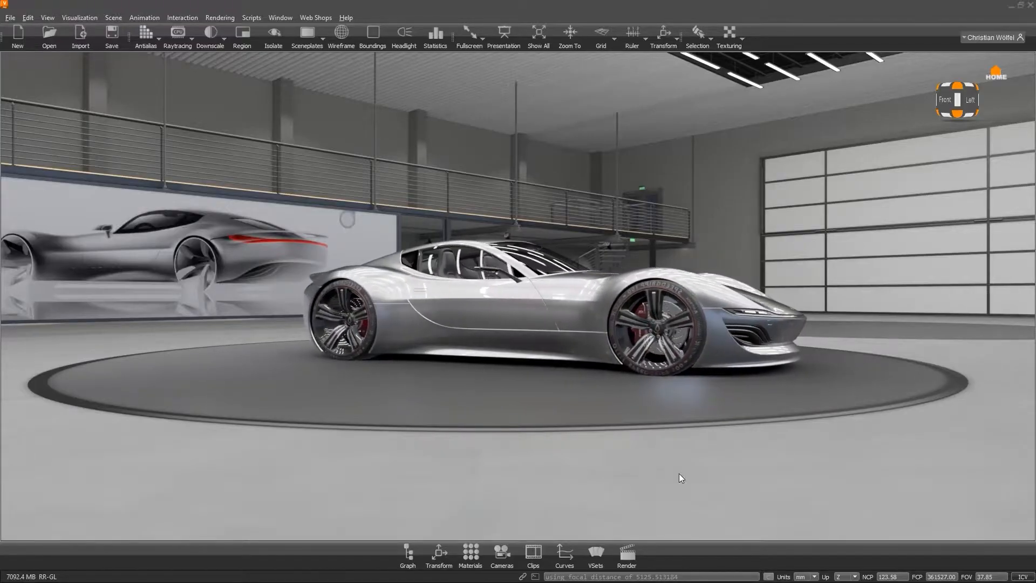
# Open Variant Sets and switch between the ANIM_Turntable variants to play and pause the turntable animation.
pyautogui.click(597, 555)
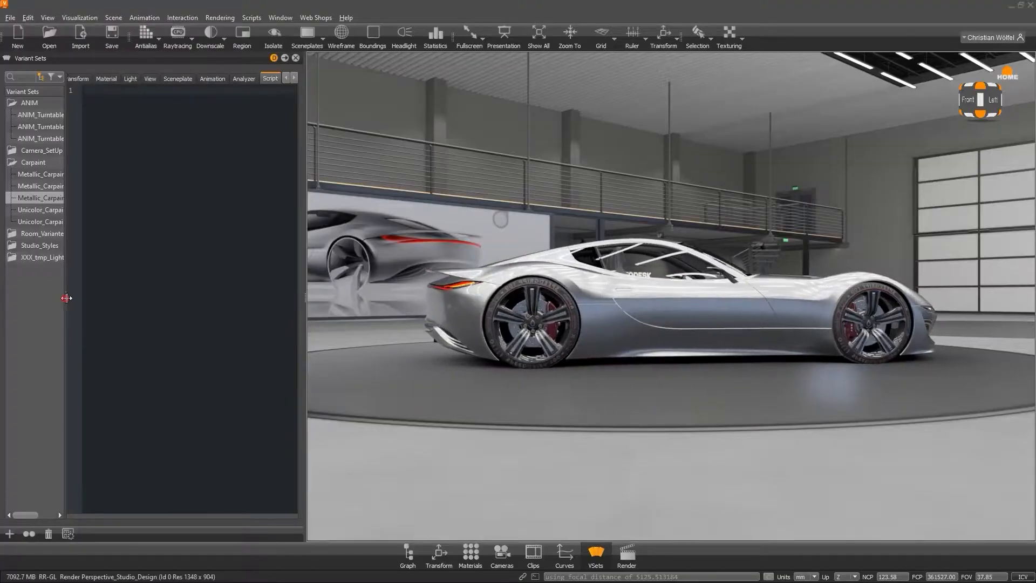
pyautogui.click(52, 115)
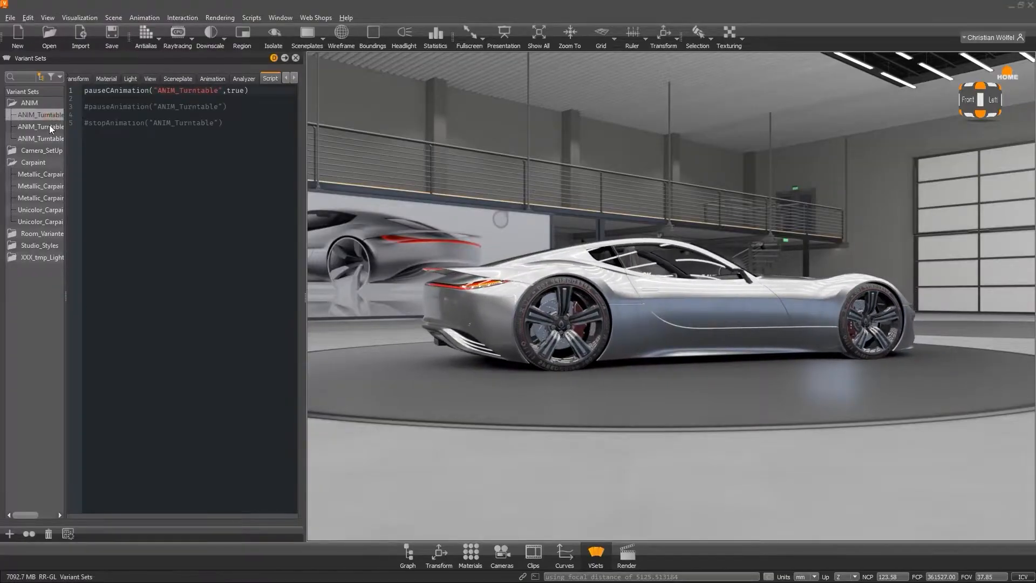
pyautogui.click(47, 139)
pyautogui.click(52, 116)
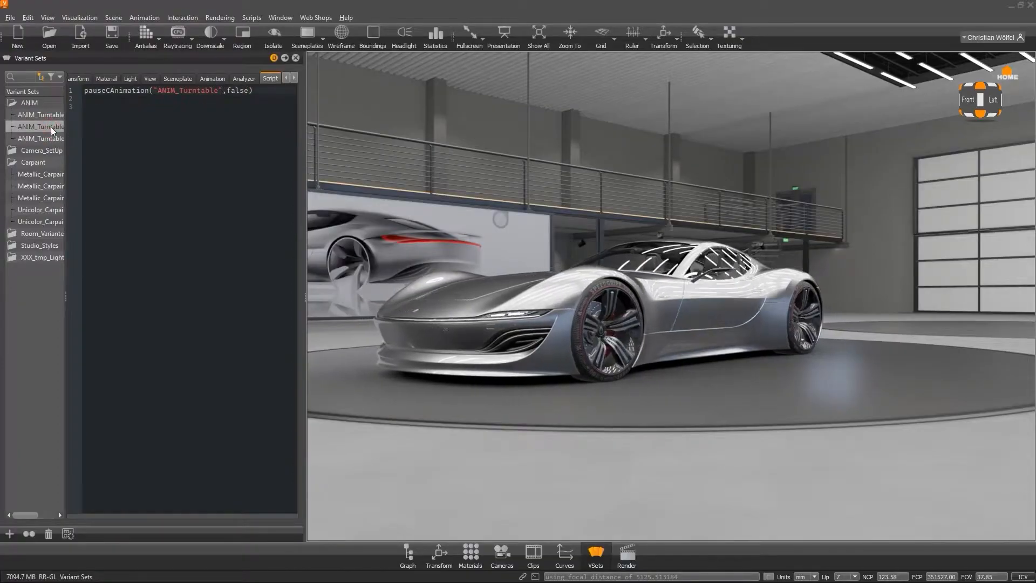
# Apply the Metallic_Carpaint and Unicolor_Carpaint variants in turn to the car's paint.
pyautogui.click(47, 176)
pyautogui.click(47, 187)
pyautogui.click(46, 200)
pyautogui.doubleClick(44, 211)
pyautogui.doubleClick(44, 223)
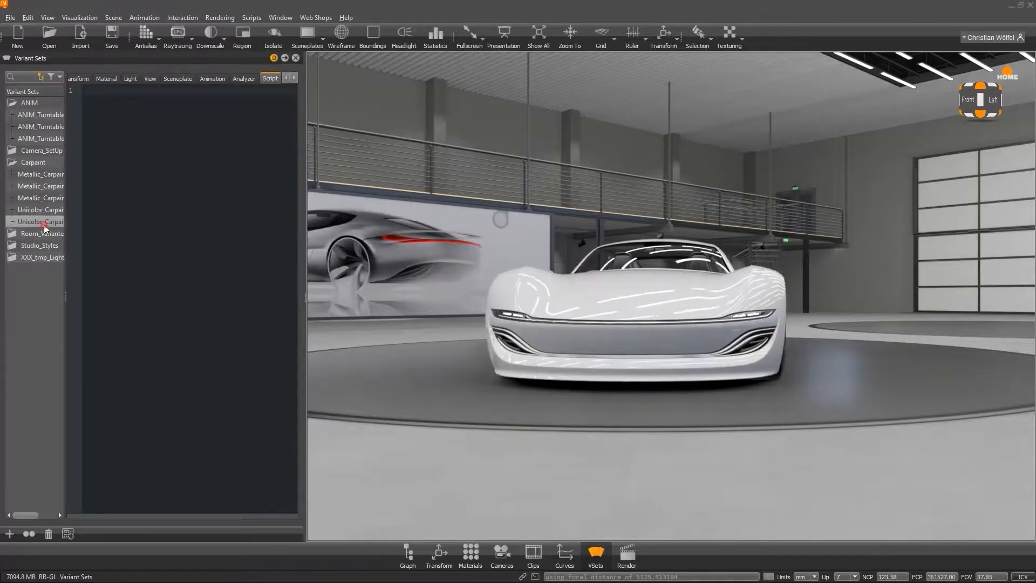
pyautogui.doubleClick(51, 174)
pyautogui.click(47, 186)
pyautogui.click(47, 198)
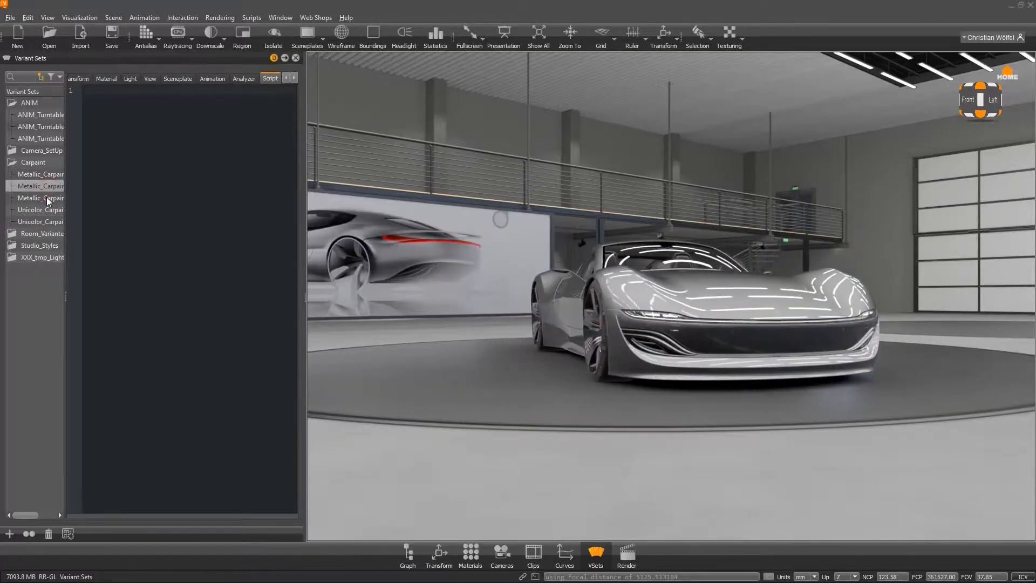
# Reopen Variant Sets with Studio_Styles expanded and apply the OpenGL_Studio_Dark style while orbiting around the car.
pyautogui.click(296, 58)
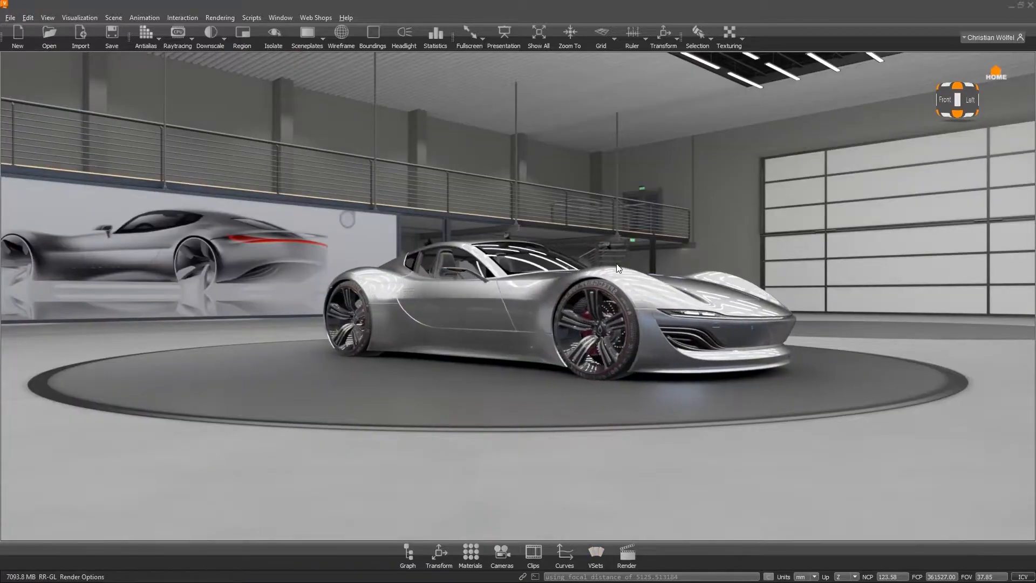
pyautogui.click(193, 19)
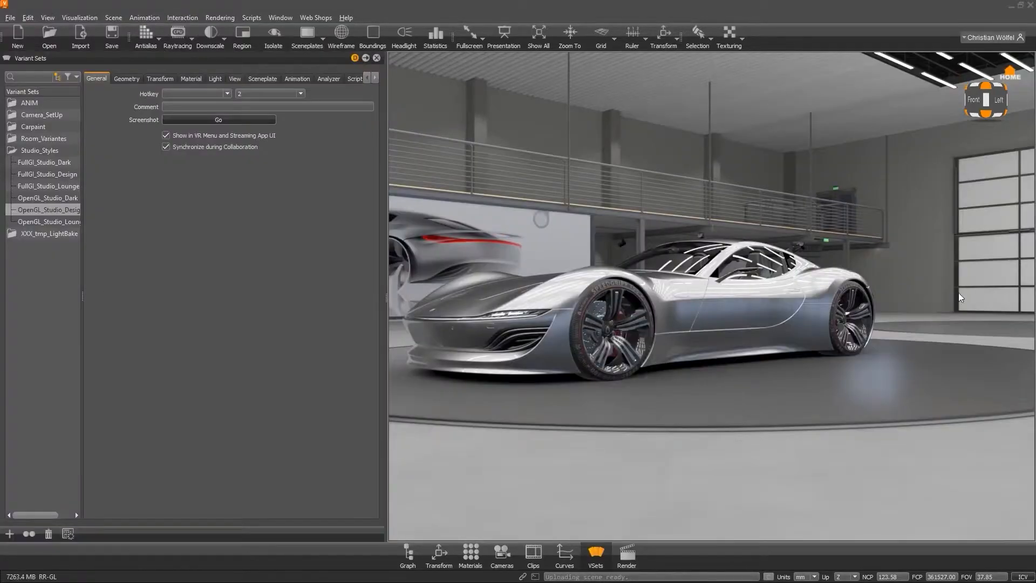
pyautogui.moveTo(716, 364); pyautogui.dragTo(577, 346)
pyautogui.moveTo(896, 312); pyautogui.dragTo(807, 312)
pyautogui.moveTo(807, 312); pyautogui.dragTo(753, 372, button='middle')
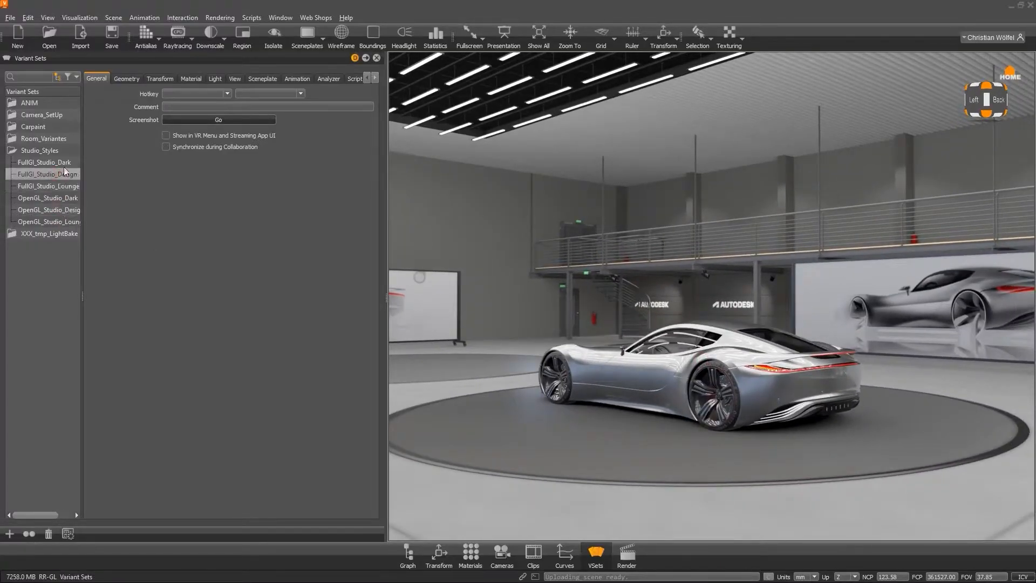
pyautogui.moveTo(596, 315); pyautogui.dragTo(681, 341)
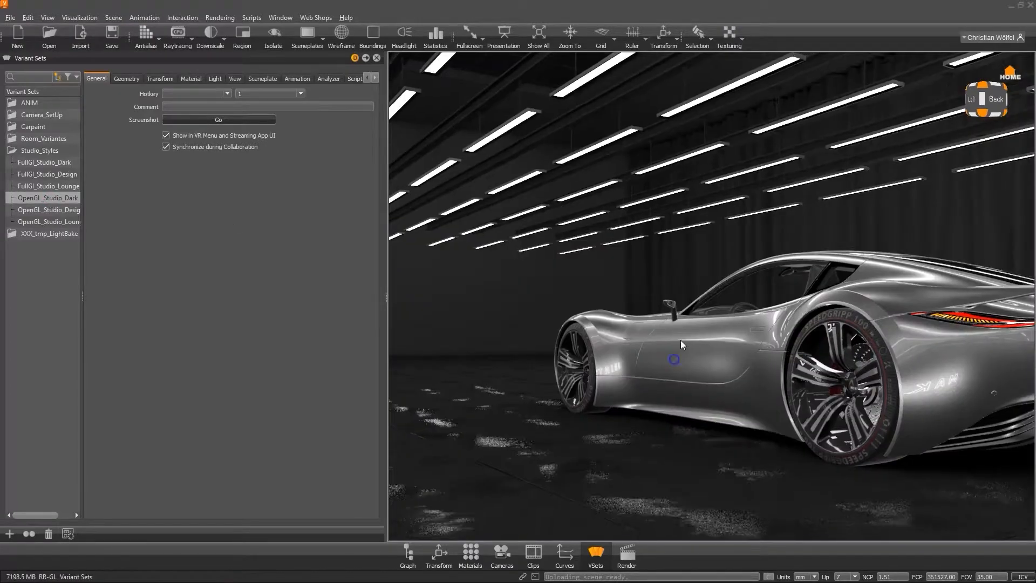
# Apply the OpenGL_Studio_Design studio style variant.
pyautogui.moveTo(706, 289); pyautogui.dragTo(683, 303, button='right')
pyautogui.moveTo(683, 302); pyautogui.dragTo(721, 325)
pyautogui.moveTo(721, 325); pyautogui.dragTo(716, 372, button='right')
pyautogui.moveTo(716, 372); pyautogui.dragTo(745, 319)
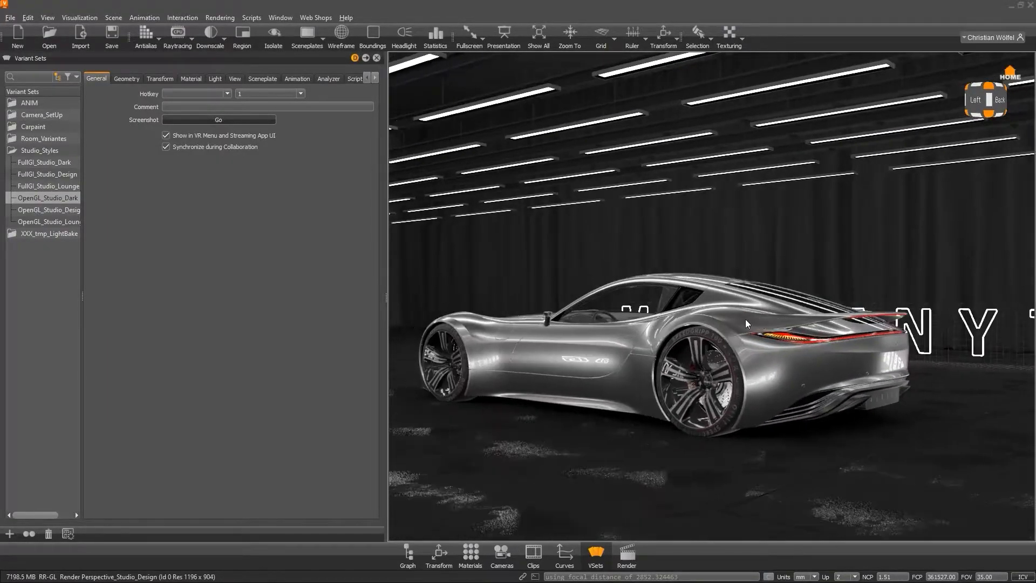
pyautogui.doubleClick(61, 209)
pyautogui.moveTo(691, 402); pyautogui.dragTo(653, 403)
pyautogui.scroll(-3, 788, 475)
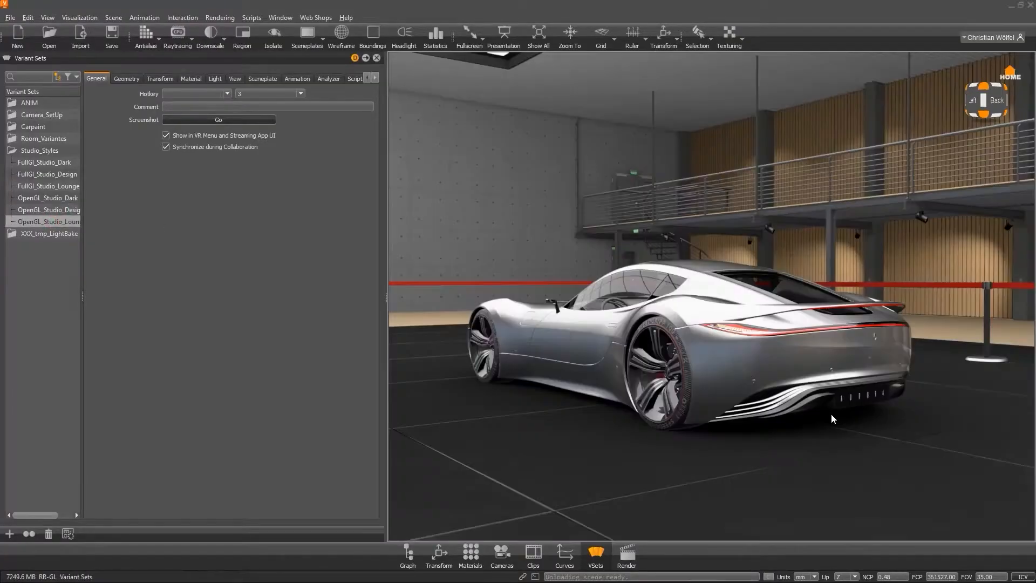
# Turn on wireframe highlighting and orbit around the selected Studio_Base geometry in the Scenegraph.
pyautogui.keyDown('alt'); pyautogui.moveTo(830, 413); pyautogui.dragTo(415, 261); pyautogui.keyUp('alt')
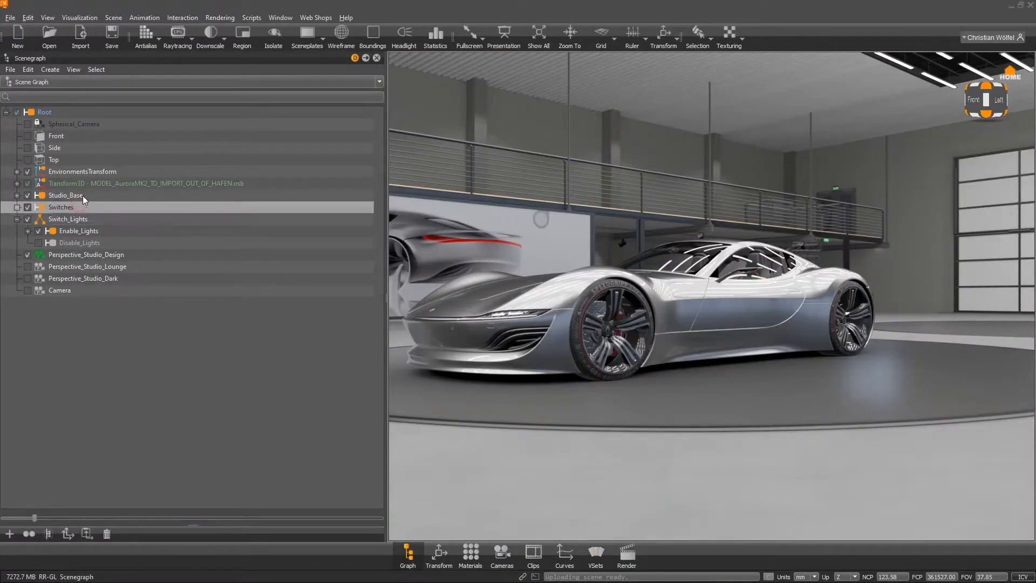
pyautogui.click(340, 40)
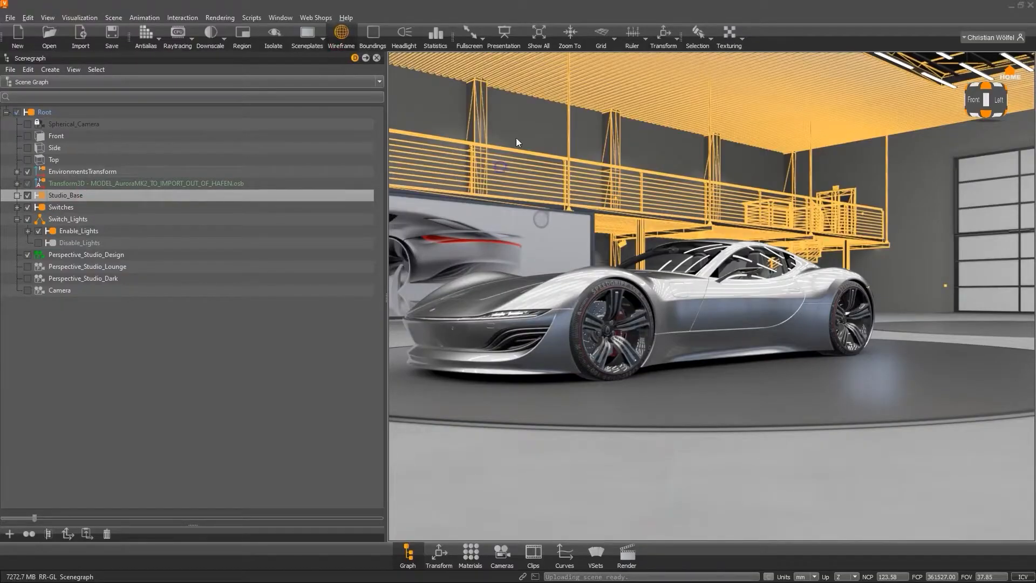
pyautogui.moveTo(655, 243); pyautogui.dragTo(844, 276)
pyautogui.moveTo(845, 276); pyautogui.dragTo(621, 258, button='middle')
pyautogui.moveTo(845, 266); pyautogui.dragTo(898, 267)
pyautogui.moveTo(898, 267); pyautogui.dragTo(948, 281, button='right')
pyautogui.moveTo(948, 281); pyautogui.dragTo(944, 328)
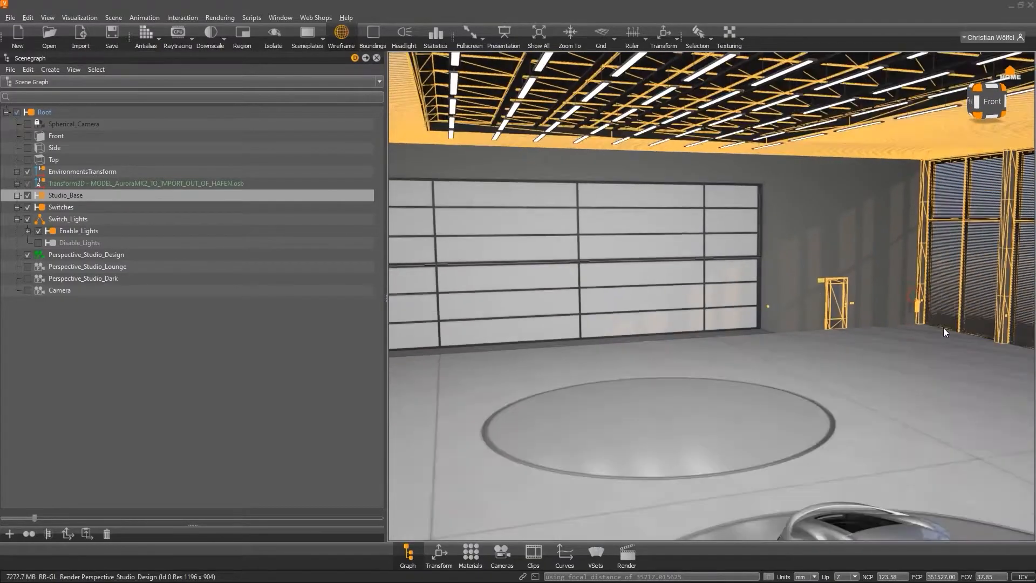
pyautogui.moveTo(944, 328); pyautogui.dragTo(927, 267, button='middle')
pyautogui.moveTo(928, 267); pyautogui.dragTo(898, 311, button='right')
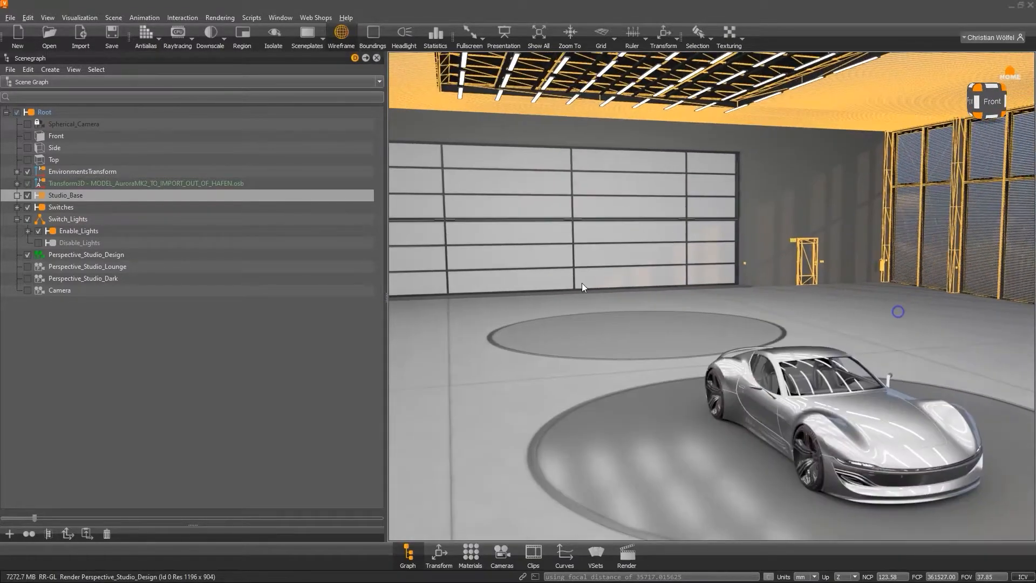
# Expand the Switches node to inspect its switch children, then collapse it again.
pyautogui.click(18, 207)
pyautogui.moveTo(648, 365); pyautogui.dragTo(662, 344, button='right')
pyautogui.moveTo(830, 383); pyautogui.dragTo(556, 366)
pyautogui.moveTo(796, 375); pyautogui.dragTo(678, 354)
pyautogui.moveTo(728, 376); pyautogui.dragTo(733, 398, button='right')
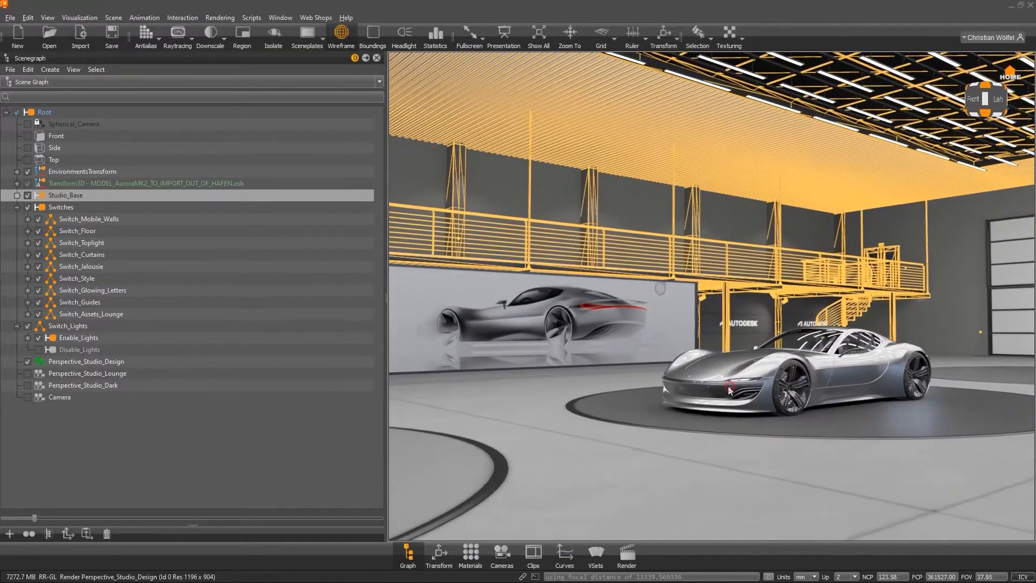
pyautogui.click(17, 207)
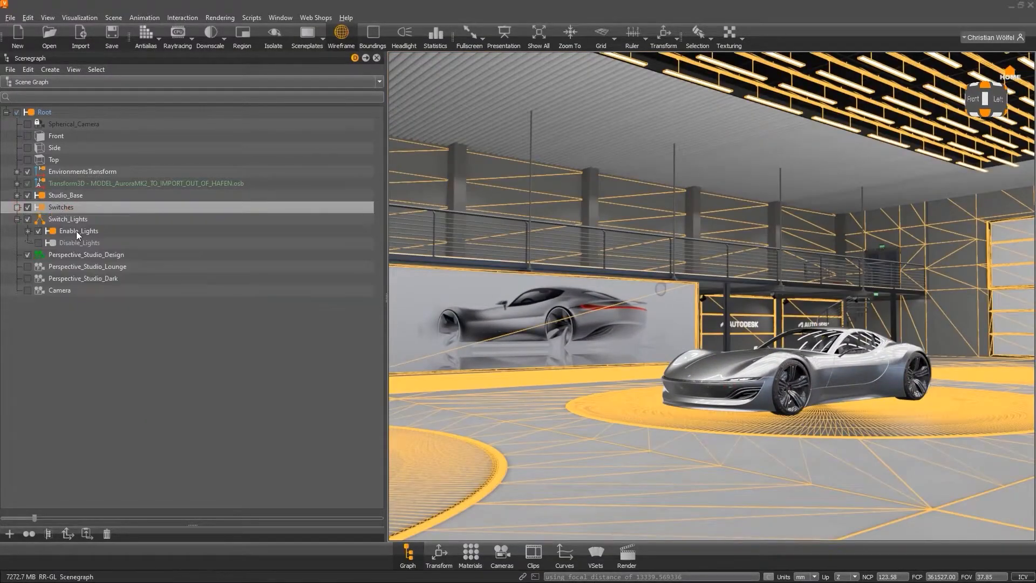
# Select Enable_Lights under Switch_Lights and expand it to inspect its light switches.
pyautogui.click(76, 231)
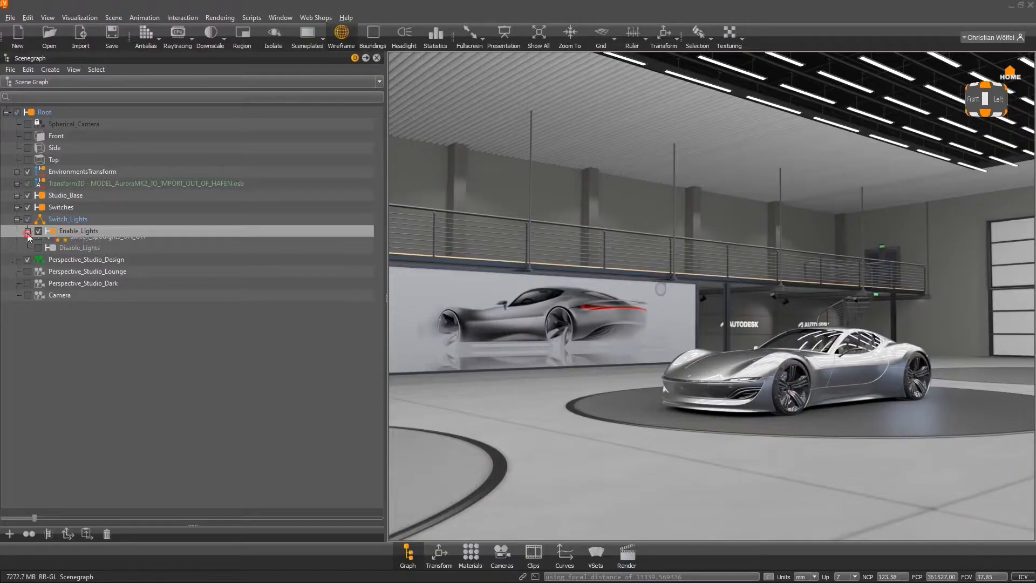
pyautogui.click(102, 266)
pyautogui.click(118, 254)
pyautogui.click(125, 243)
pyautogui.click(119, 232)
# Expand EnvironmentsTransform to inspect its environment nodes, then collapse it.
pyautogui.click(17, 172)
pyautogui.click(28, 183)
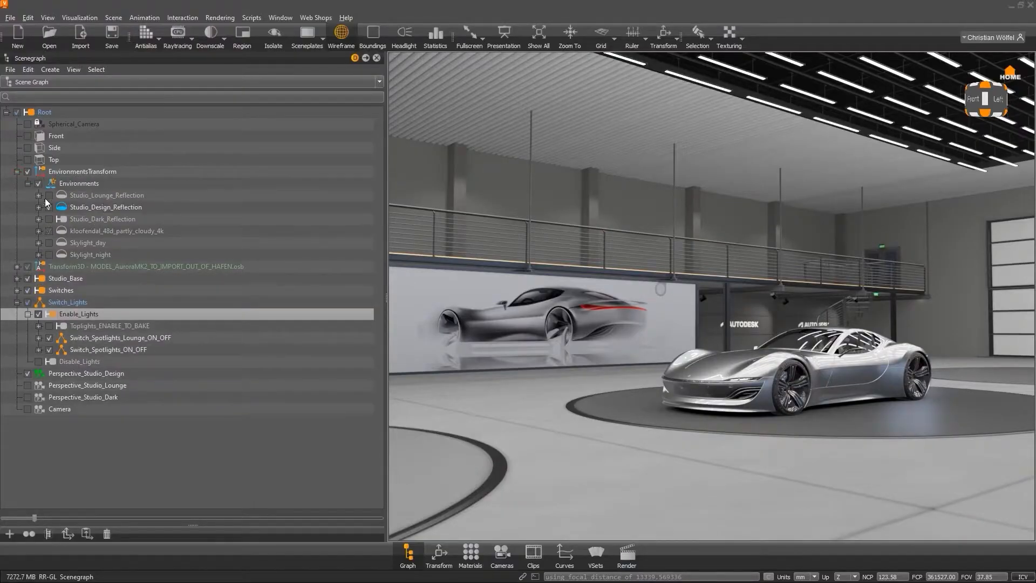
pyautogui.click(84, 174)
pyautogui.click(17, 171)
pyautogui.scroll(-2, 592, 322)
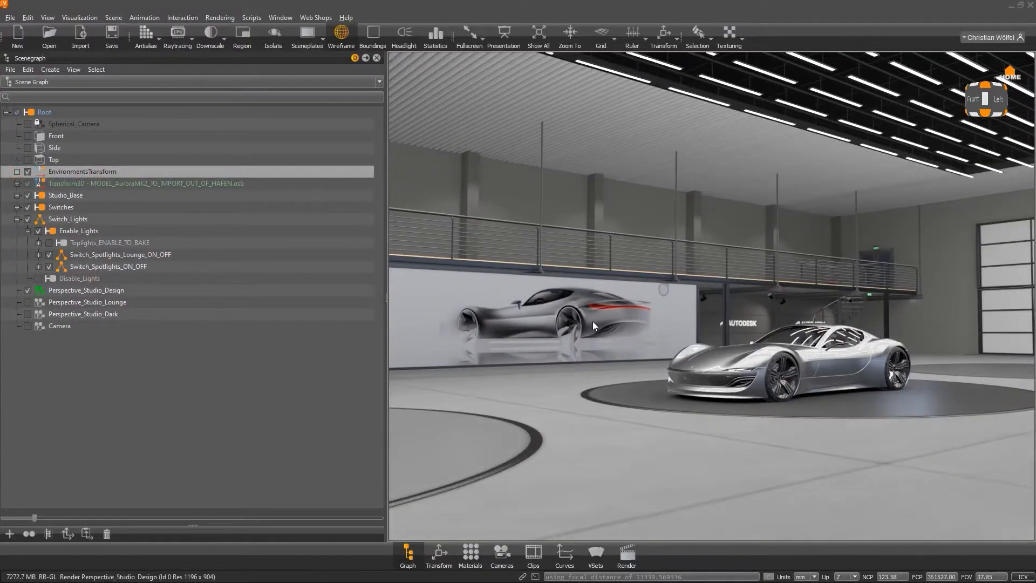
# Select the OpenGL_Studio_Dark variant and review its Geometry, Material and Script settings.
pyautogui.click(596, 553)
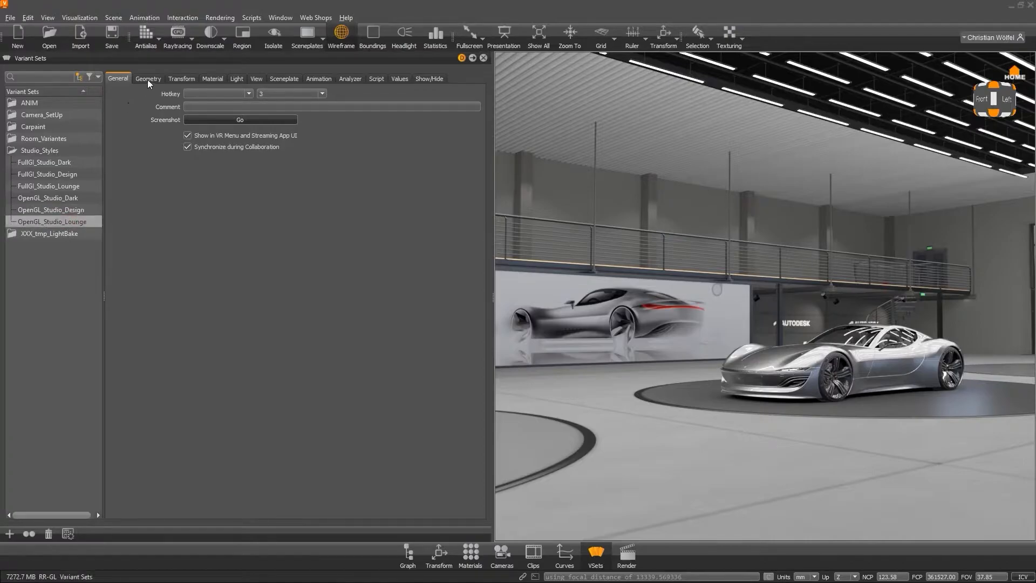
pyautogui.click(69, 208)
pyautogui.click(69, 197)
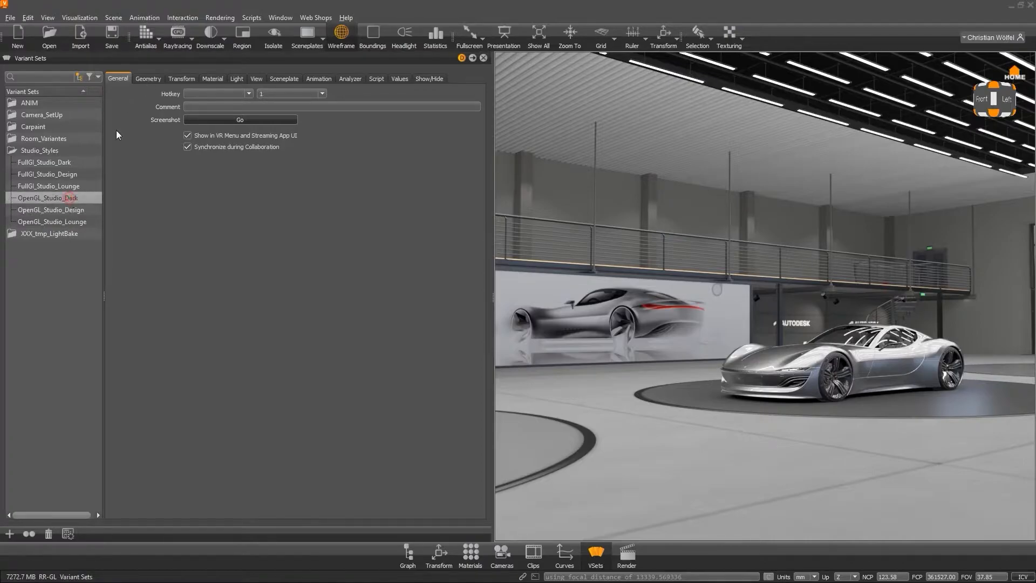
pyautogui.click(146, 79)
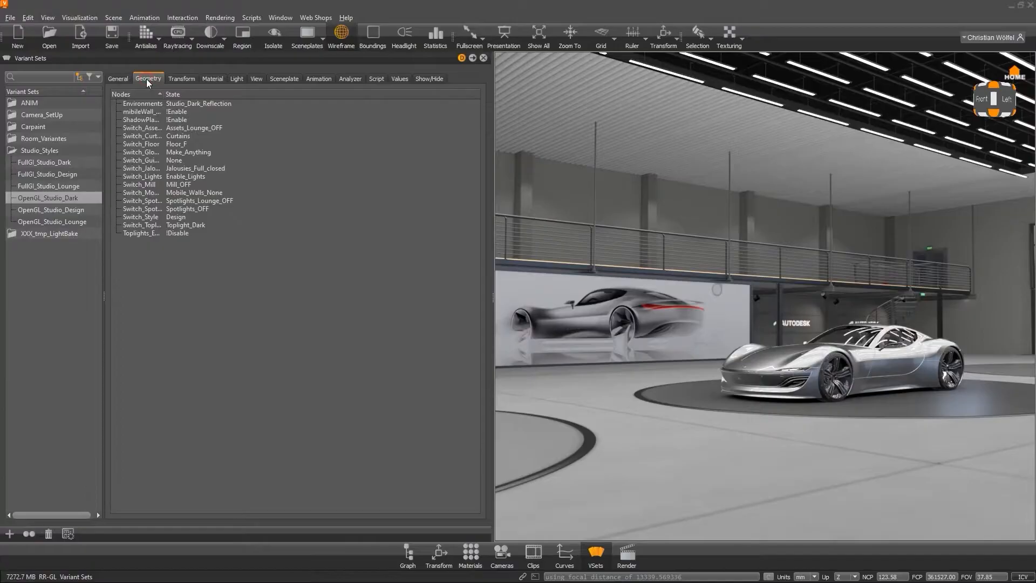
pyautogui.click(213, 80)
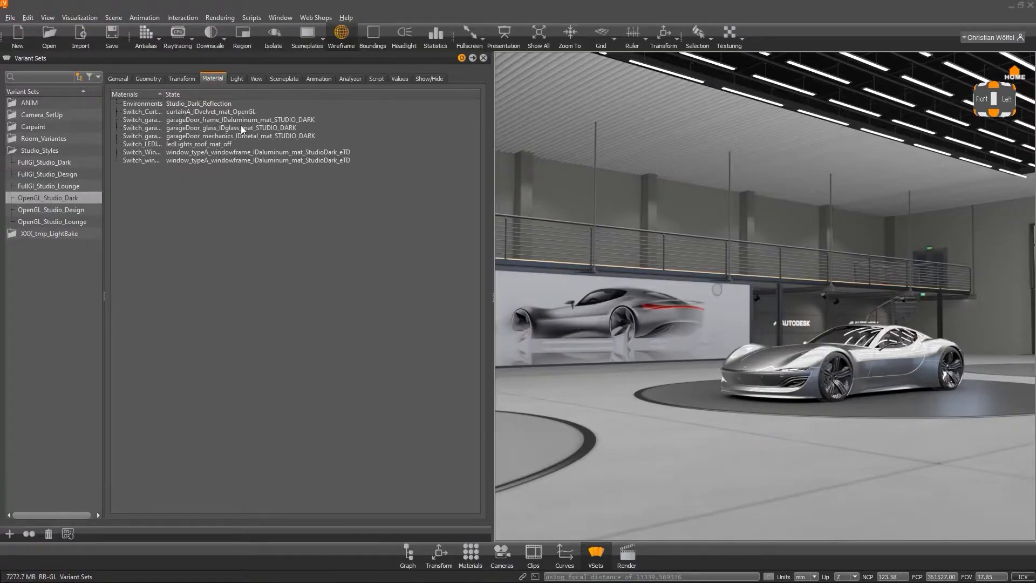
pyautogui.click(376, 79)
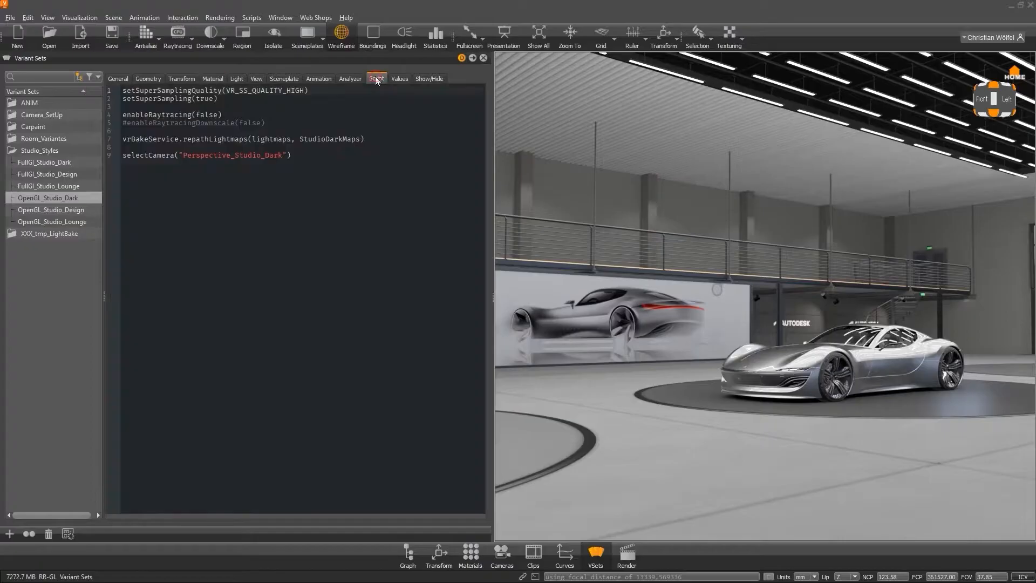
pyautogui.click(334, 151)
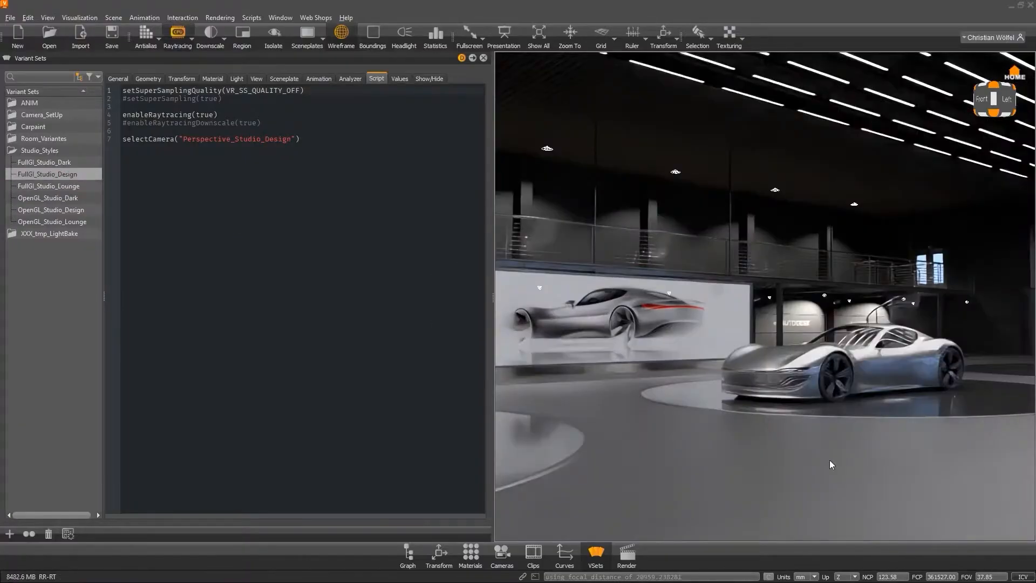
# Enable raytracing downscale and close the Variant Sets panel.
pyautogui.click(219, 40)
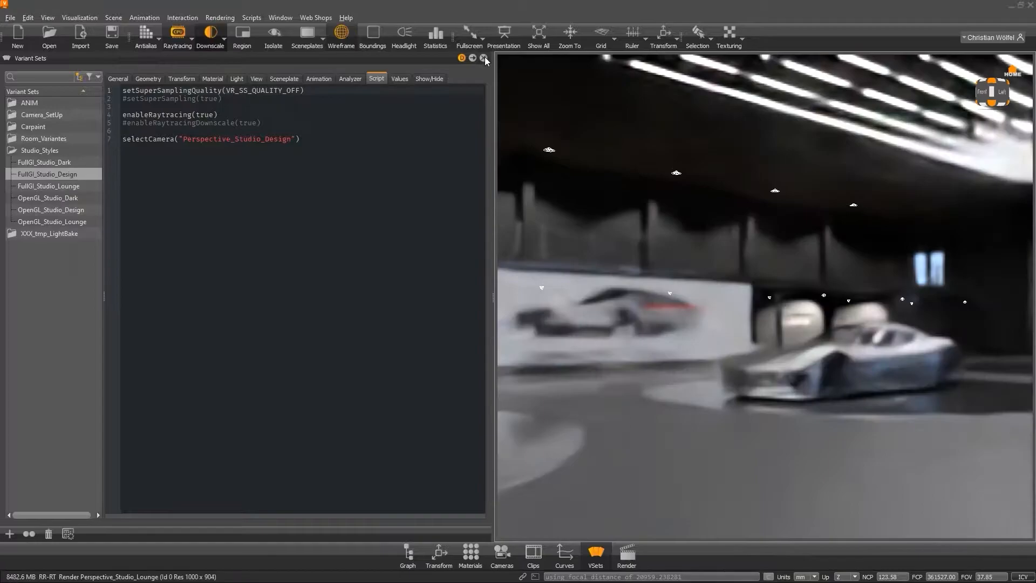
pyautogui.click(483, 58)
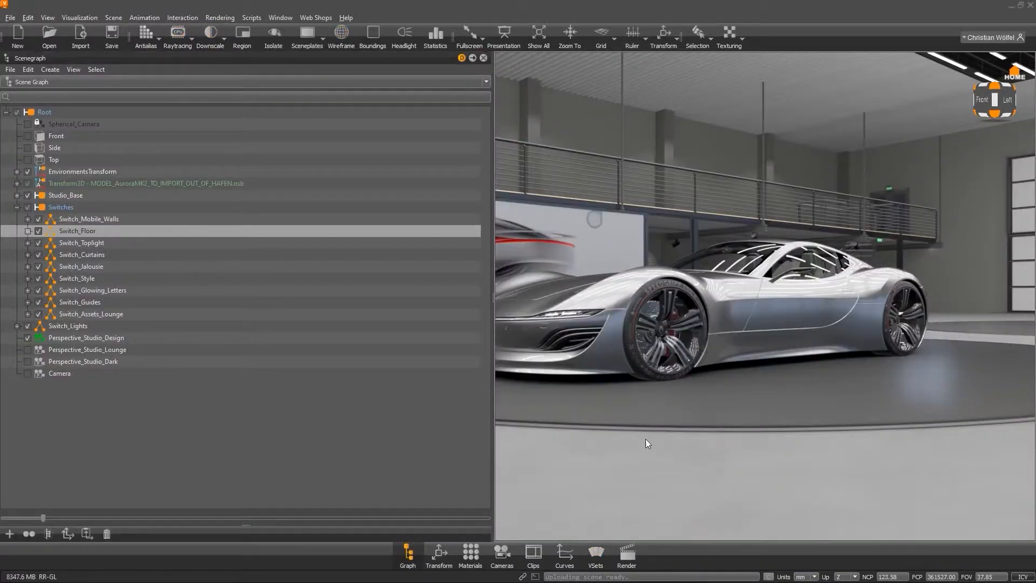
# Expand Switch_Floor and switch the floor to Floor_E, then Floor_F, and back to Floor_A.
pyautogui.scroll(-4, 788, 345)
pyautogui.moveTo(773, 342); pyautogui.dragTo(804, 350)
pyautogui.click(27, 231)
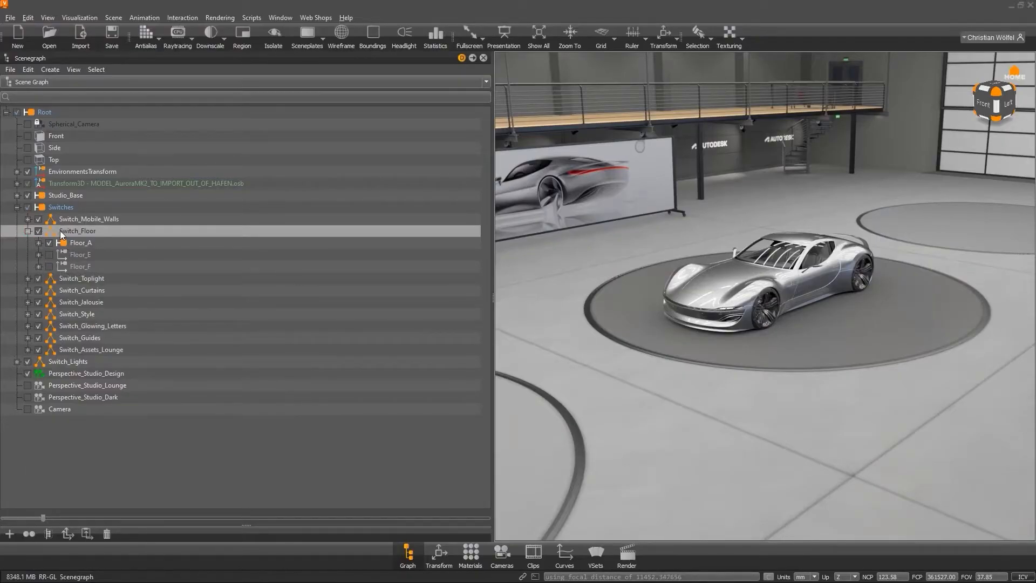
pyautogui.click(63, 257)
pyautogui.click(49, 255)
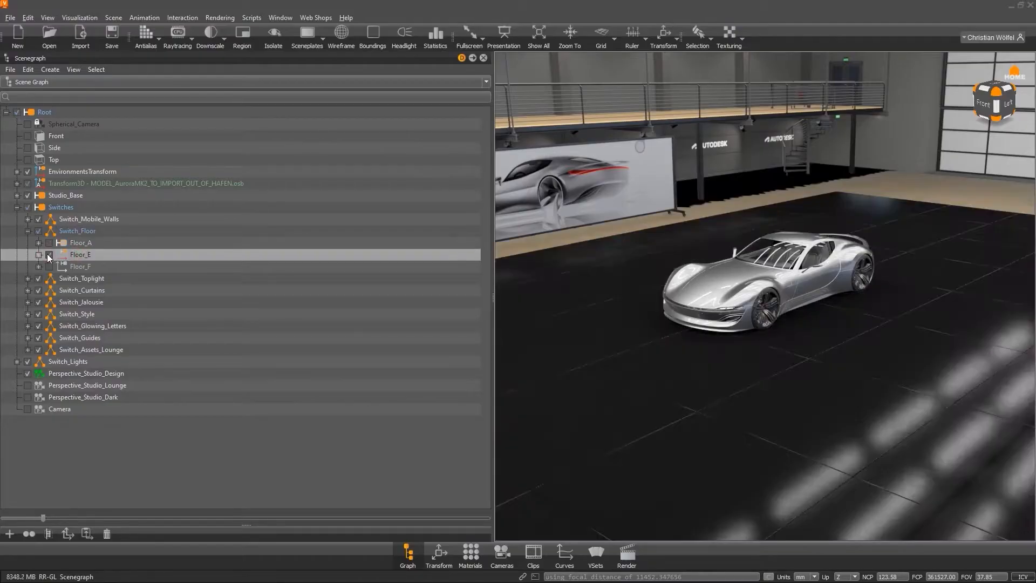
pyautogui.click(50, 266)
pyautogui.click(49, 244)
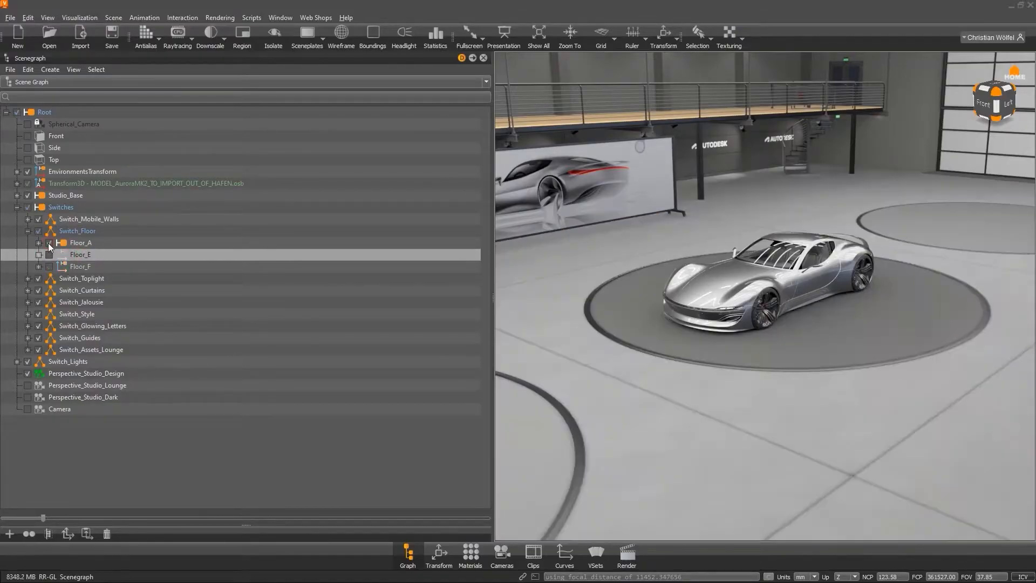
# Select Switch_Floor, open it in the Node Editor and set its switch choice to 3.
pyautogui.click(49, 255)
pyautogui.click(49, 243)
pyautogui.click(77, 232)
pyautogui.click(28, 231)
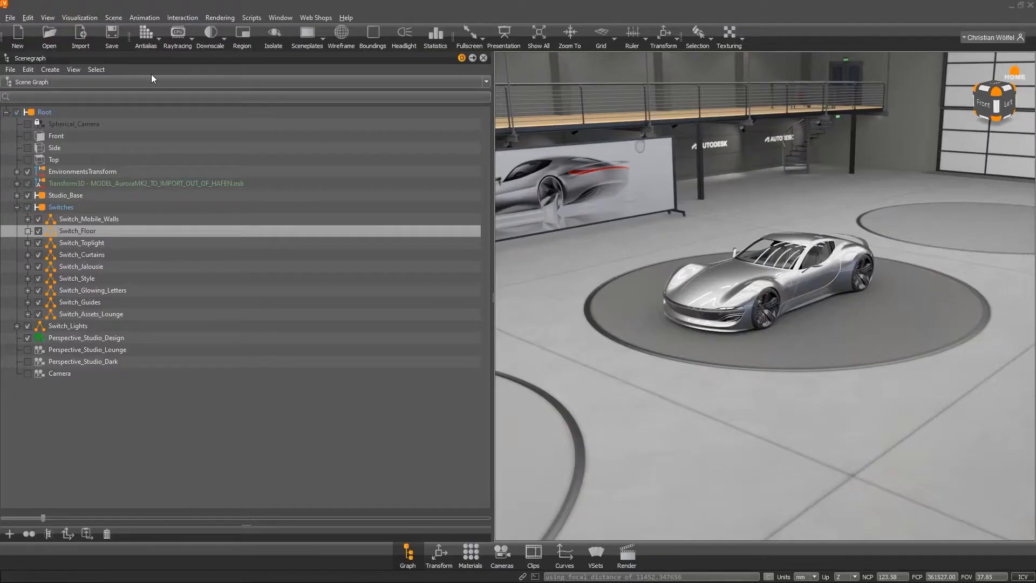
pyautogui.click(94, 232)
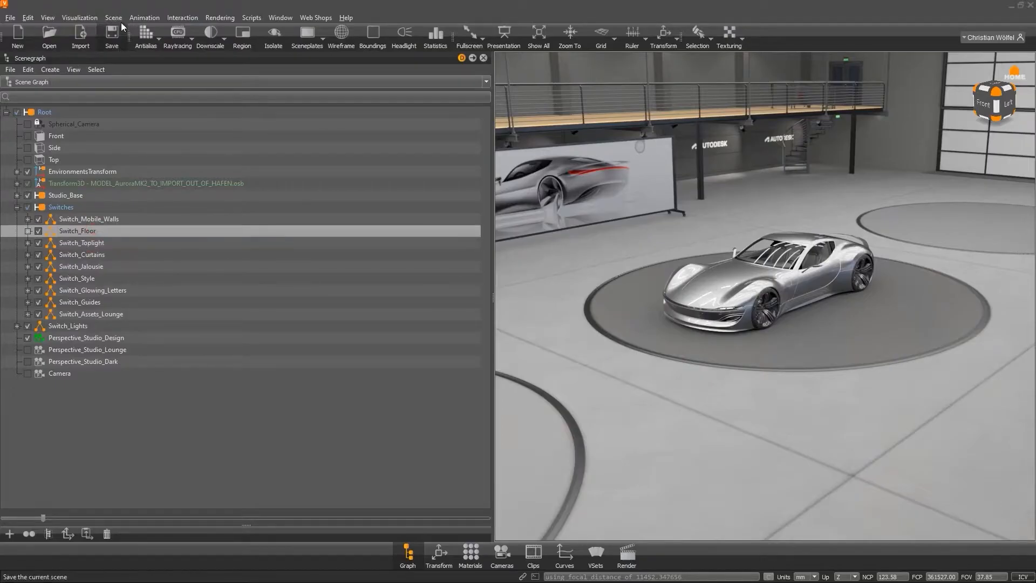
pyautogui.click(113, 17)
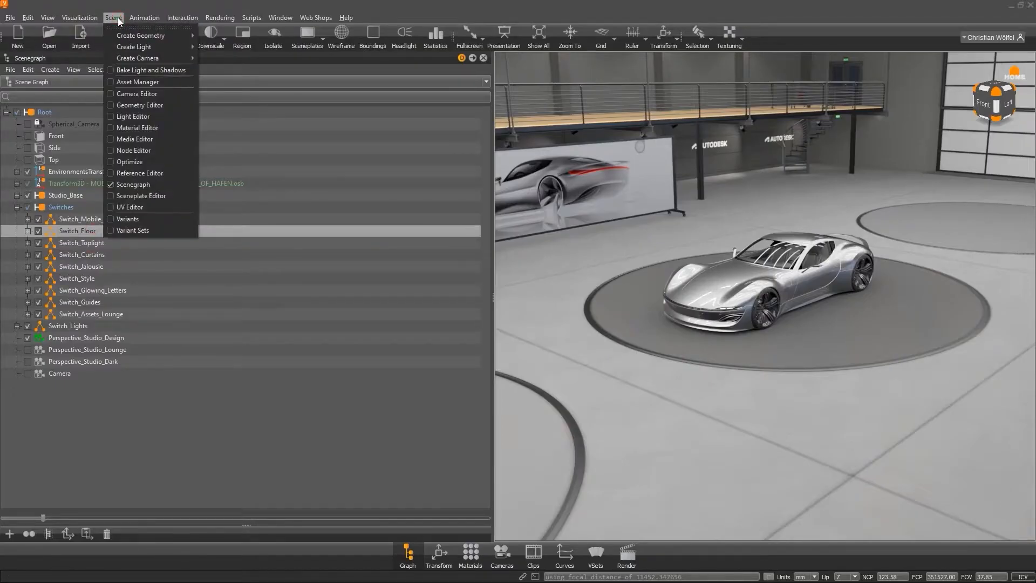
pyautogui.click(149, 150)
pyautogui.click(30, 534)
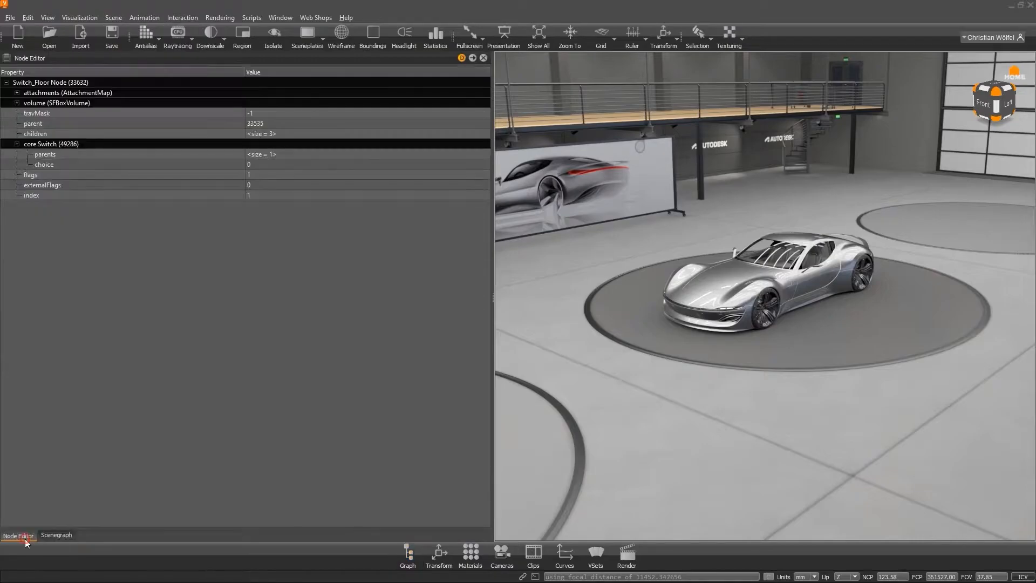
pyautogui.doubleClick(262, 163)
pyautogui.write('3')
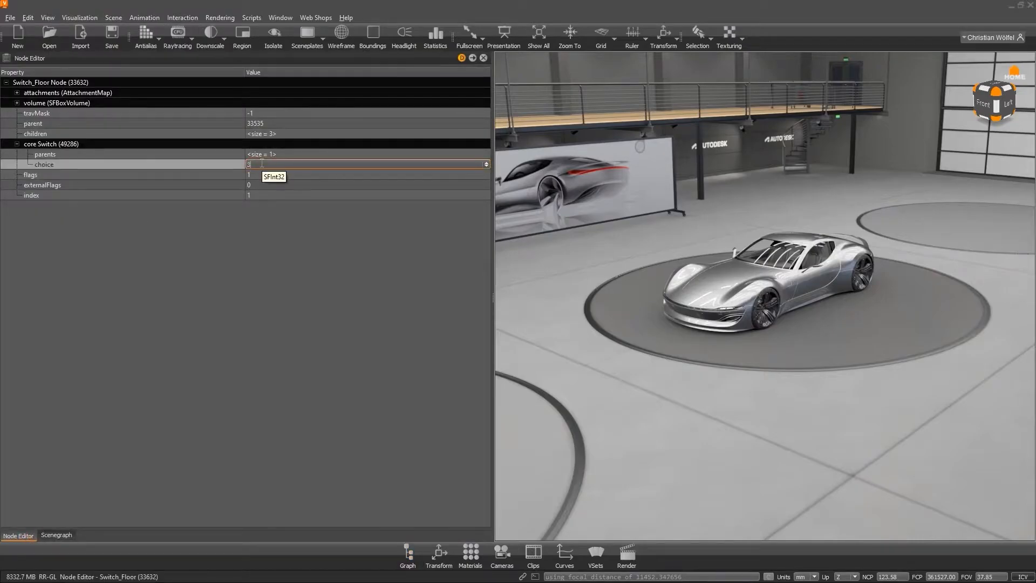
pyautogui.press('Return')
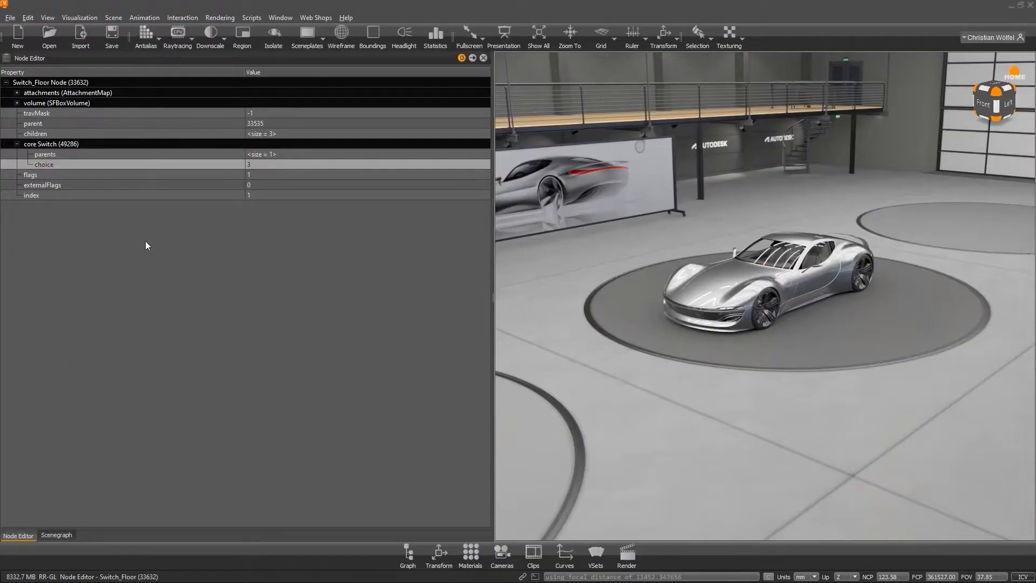
# Expand Switch_Floor in the scene graph and try Floor_E and Floor_F before reselecting Floor_A.
pyautogui.click(59, 535)
pyautogui.click(28, 231)
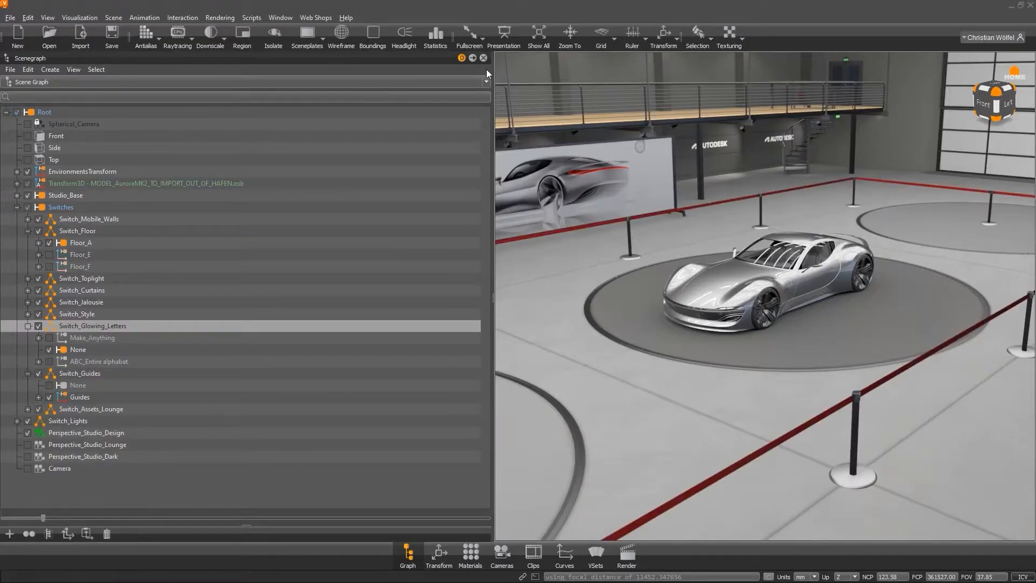
pyautogui.click(107, 255)
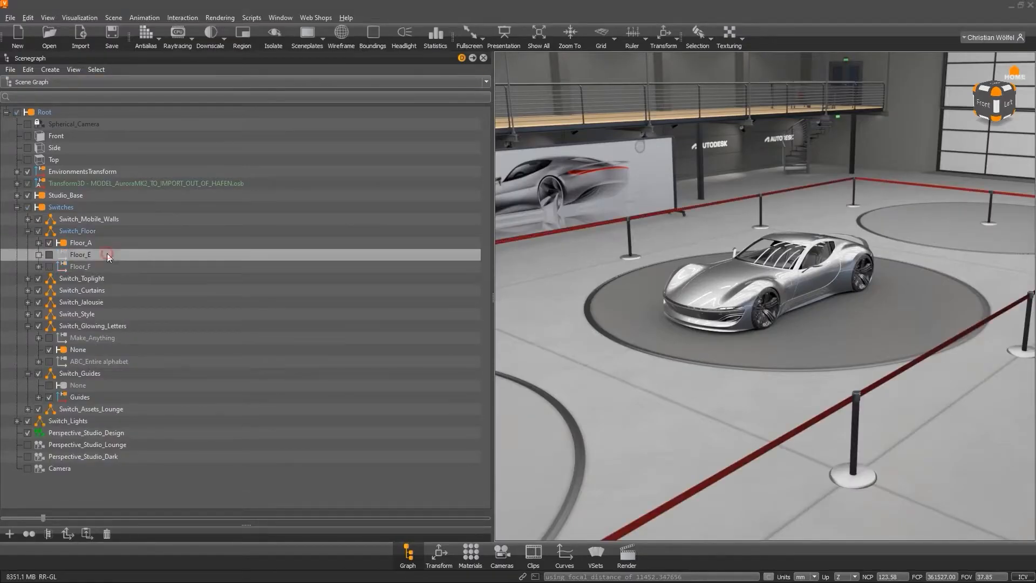
pyautogui.click(49, 255)
pyautogui.click(47, 247)
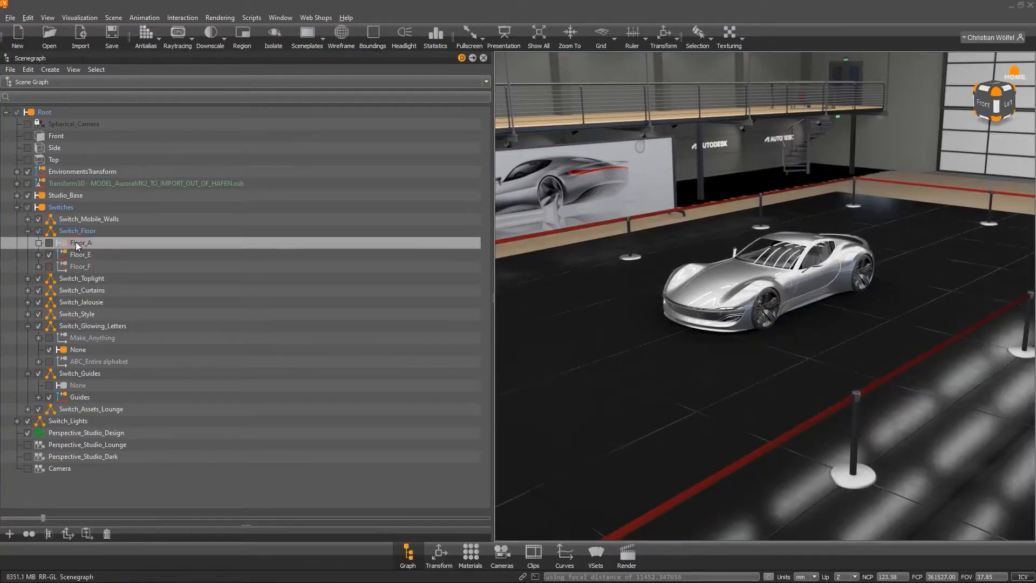
pyautogui.click(48, 244)
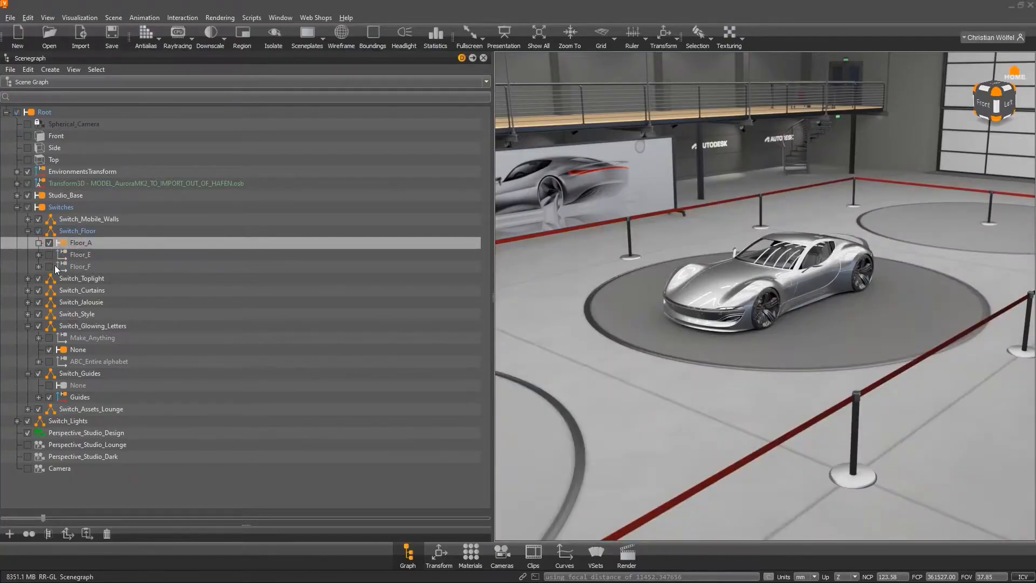
pyautogui.click(49, 267)
pyautogui.click(49, 243)
# Switch the glowing letters to Make_Anything and back to None, then collapse Switch_Floor.
pyautogui.click(49, 338)
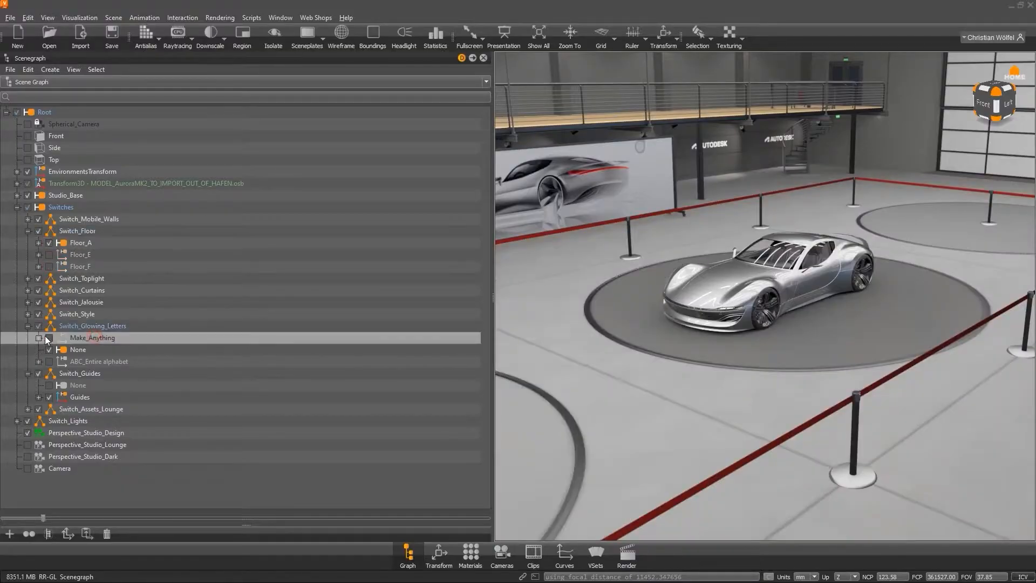
pyautogui.click(49, 339)
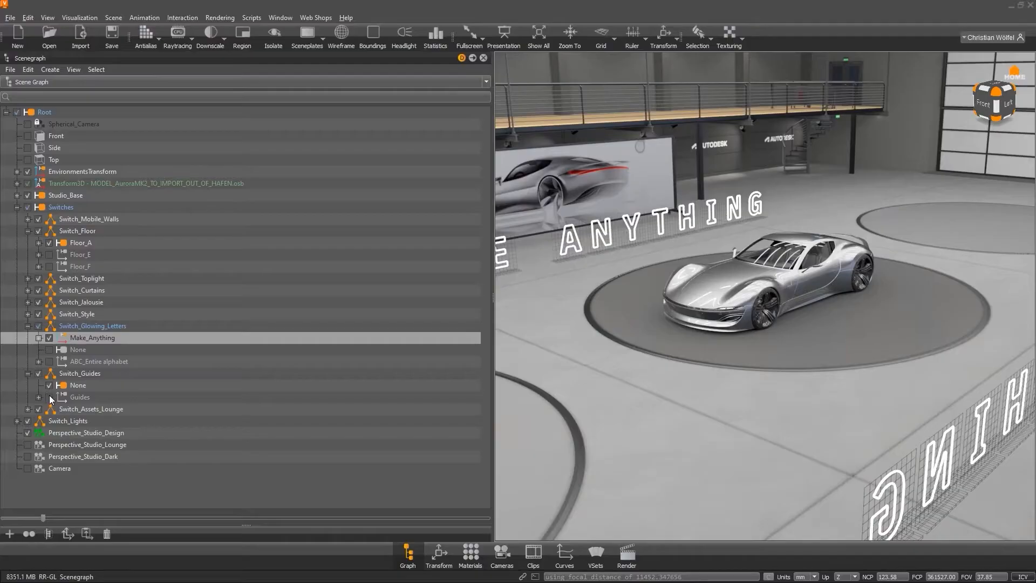
pyautogui.click(49, 349)
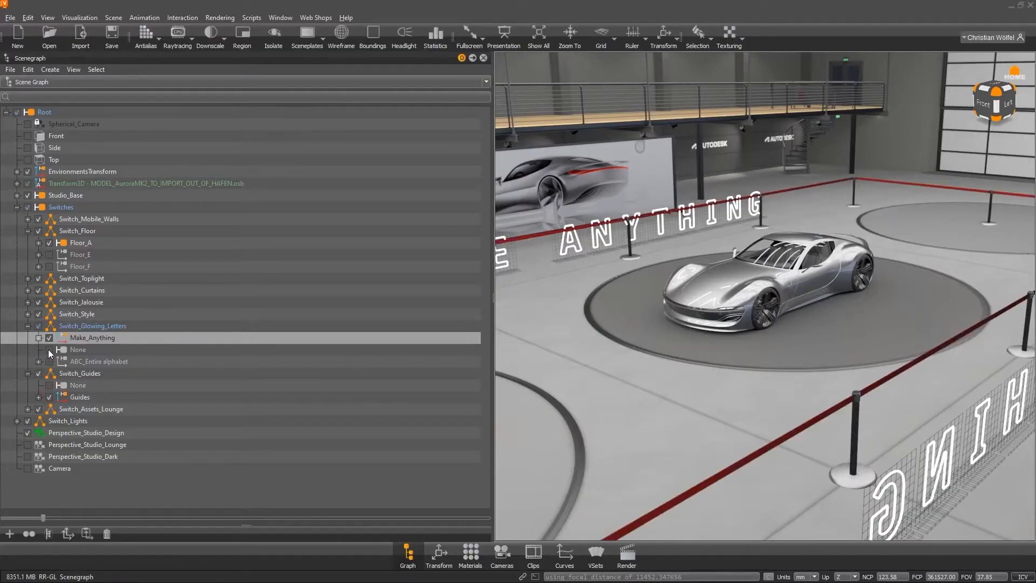
pyautogui.click(27, 231)
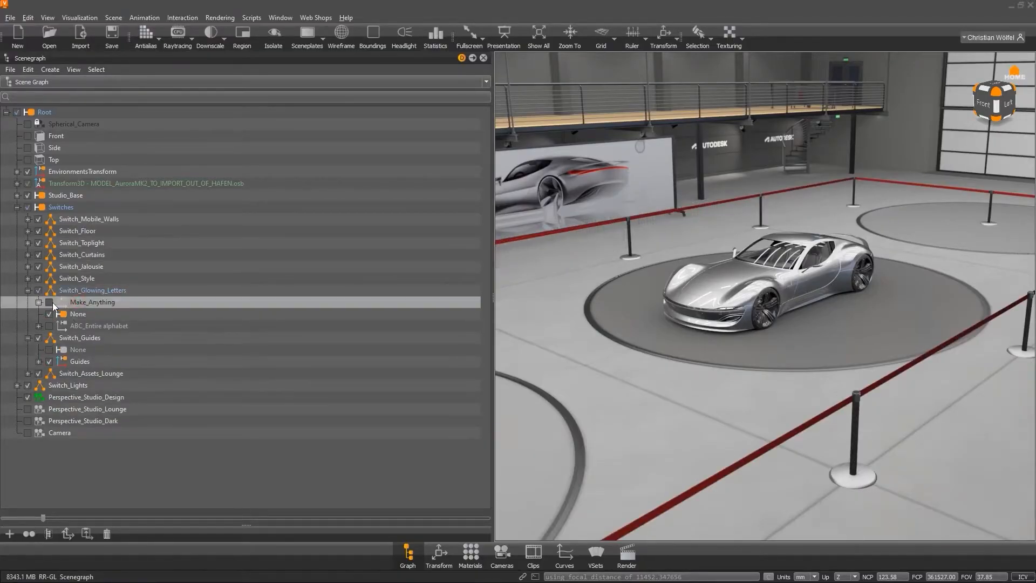
# Open Variant Sets full height, expand Room_Variantes and select the Mobile_Walls_OFF and curtain variants.
pyautogui.click(596, 553)
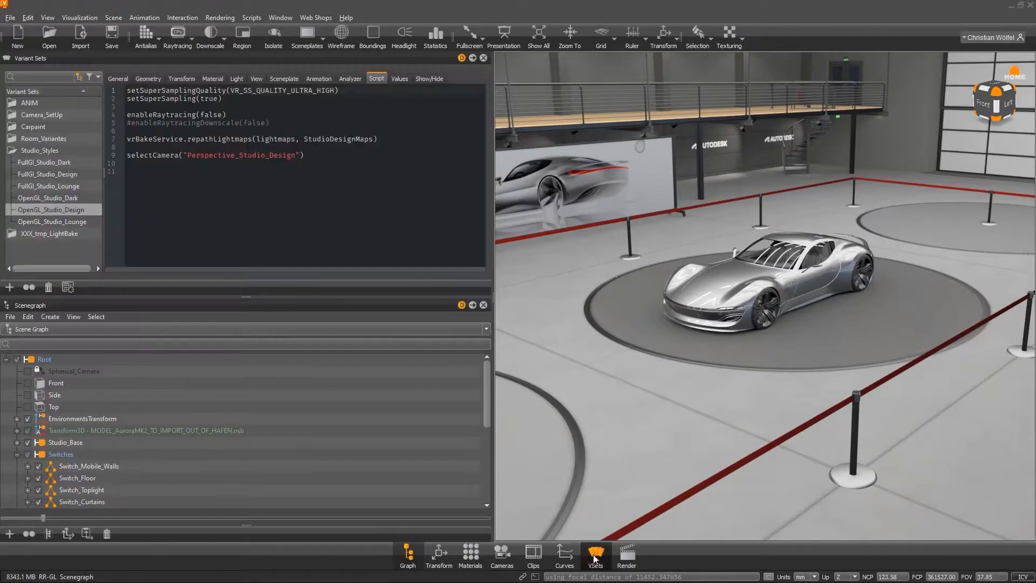
pyautogui.click(483, 304)
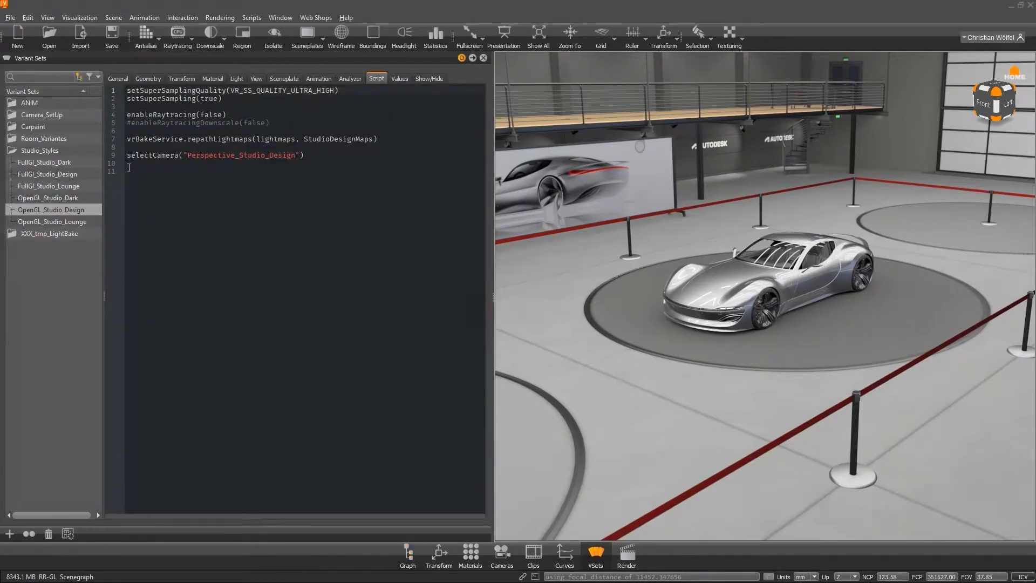
pyautogui.doubleClick(47, 139)
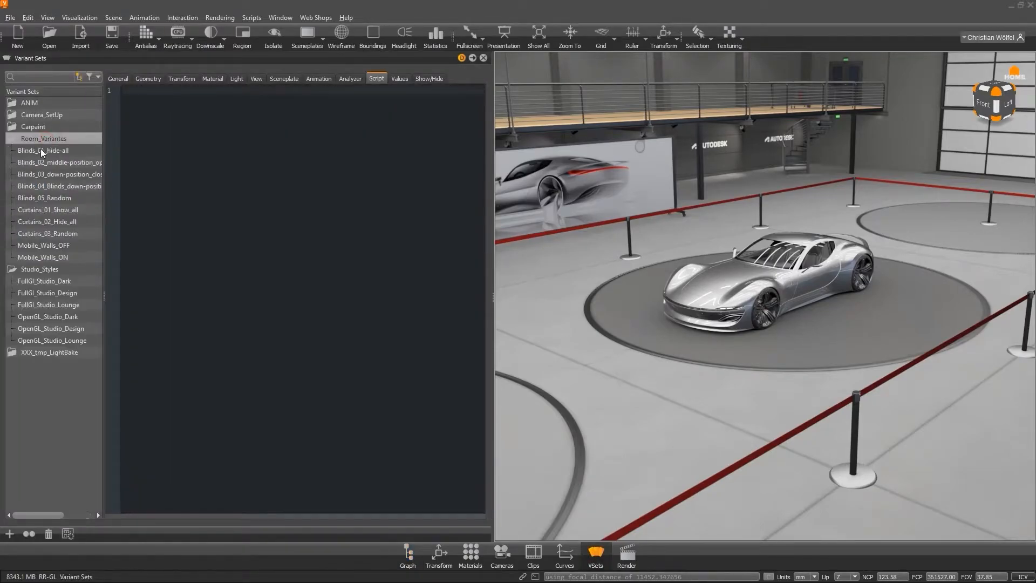
pyautogui.click(48, 247)
pyautogui.click(47, 221)
pyautogui.click(47, 210)
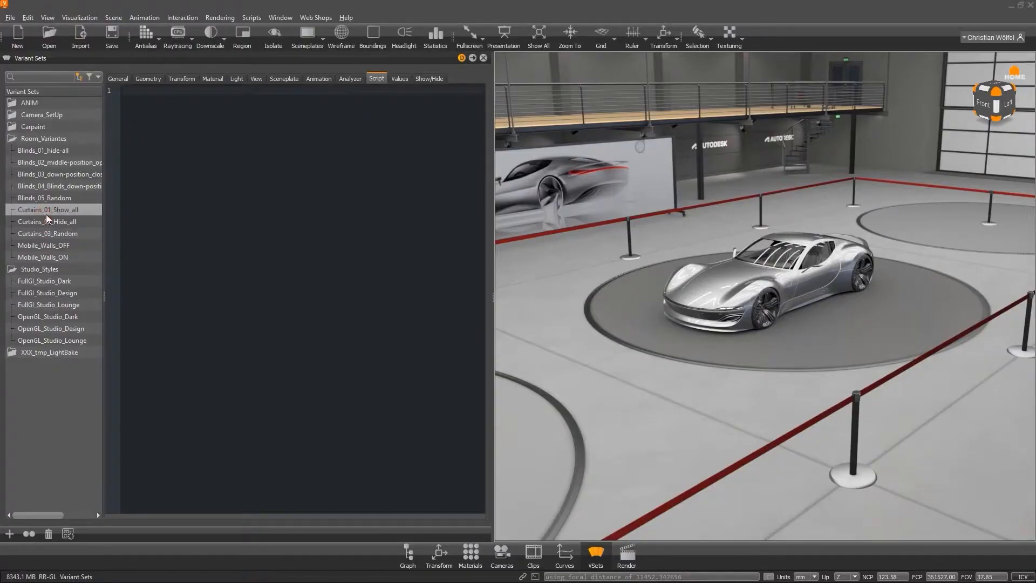
# Review the Geometry settings of the FullGI and OpenGL studio style variants.
pyautogui.click(45, 281)
pyautogui.click(149, 79)
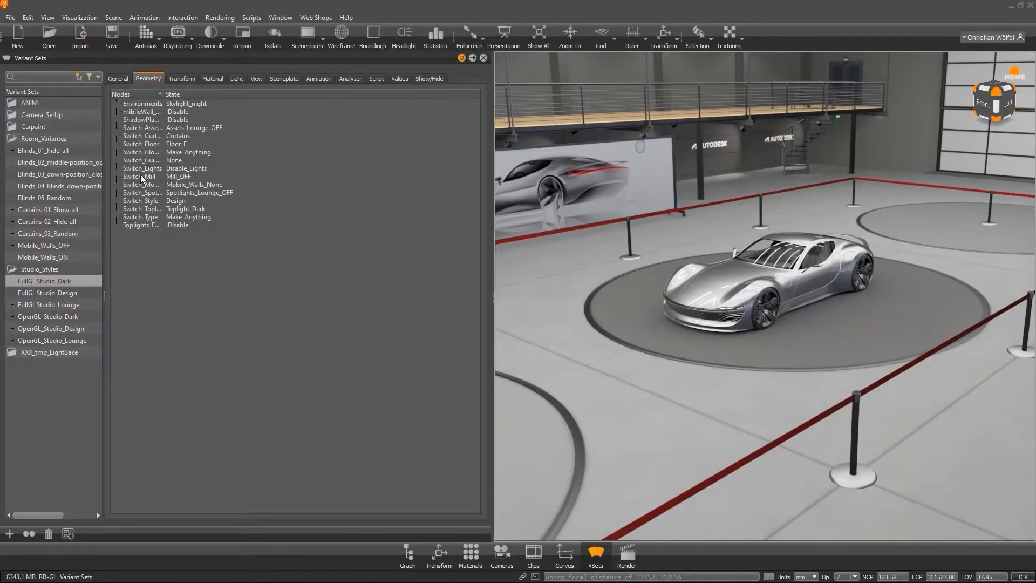
pyautogui.click(69, 304)
pyautogui.click(69, 317)
pyautogui.click(69, 328)
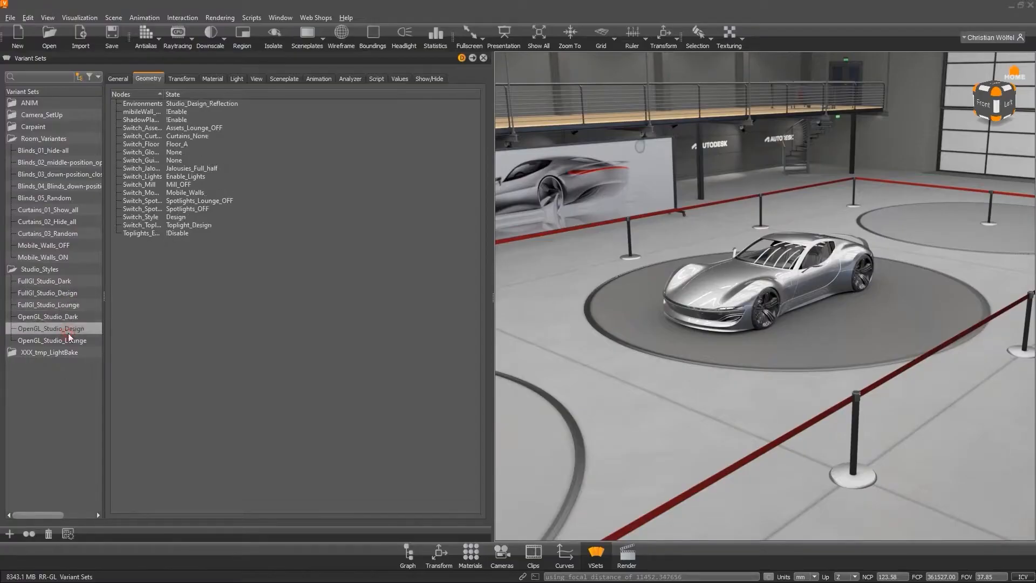
# Expand the ANIM variant set and inspect the General settings and hotkeys of the turntable variants.
pyautogui.click(47, 104)
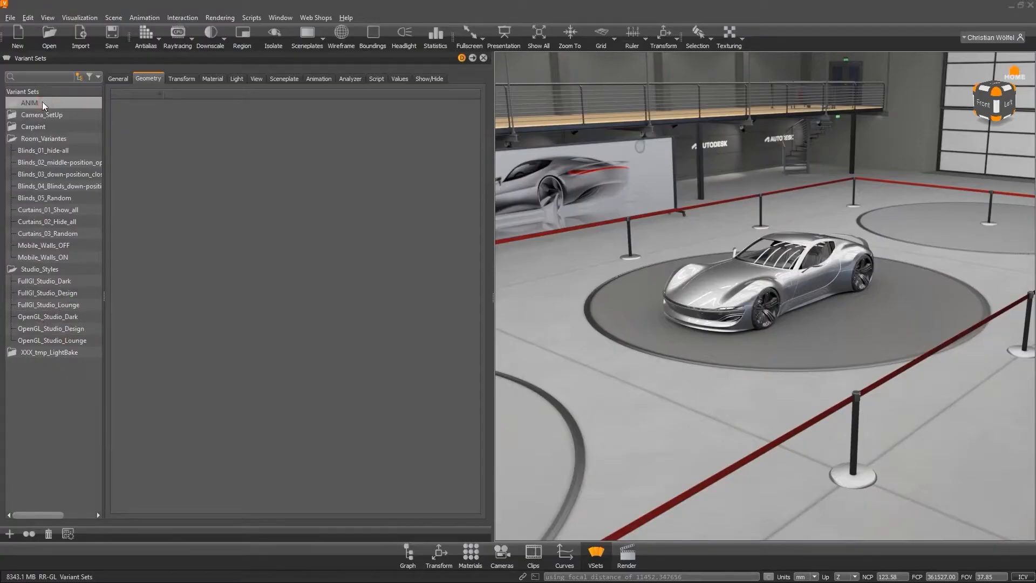
pyautogui.doubleClick(43, 102)
pyautogui.click(47, 114)
pyautogui.click(122, 78)
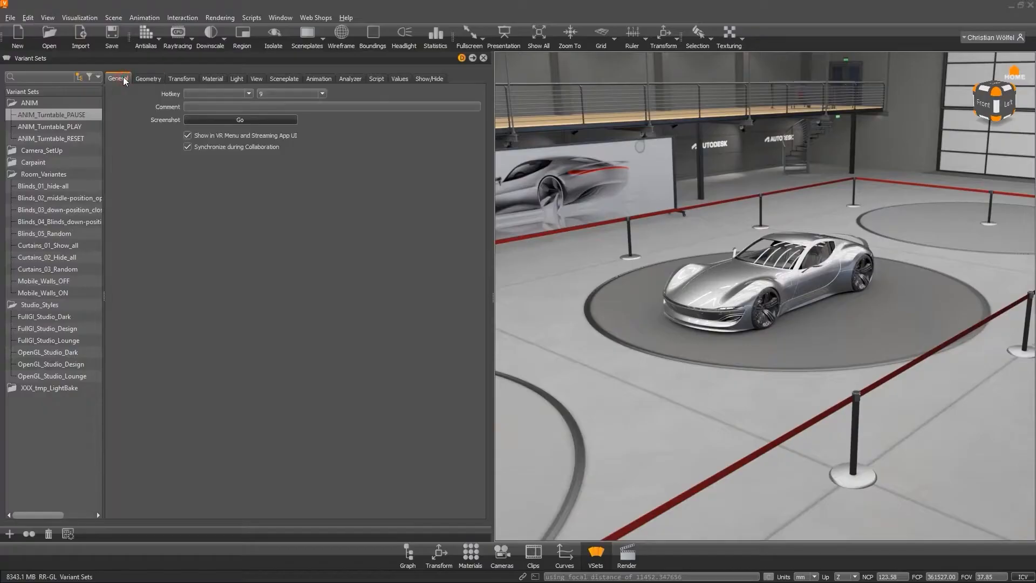
pyautogui.click(213, 94)
pyautogui.click(212, 95)
pyautogui.click(79, 127)
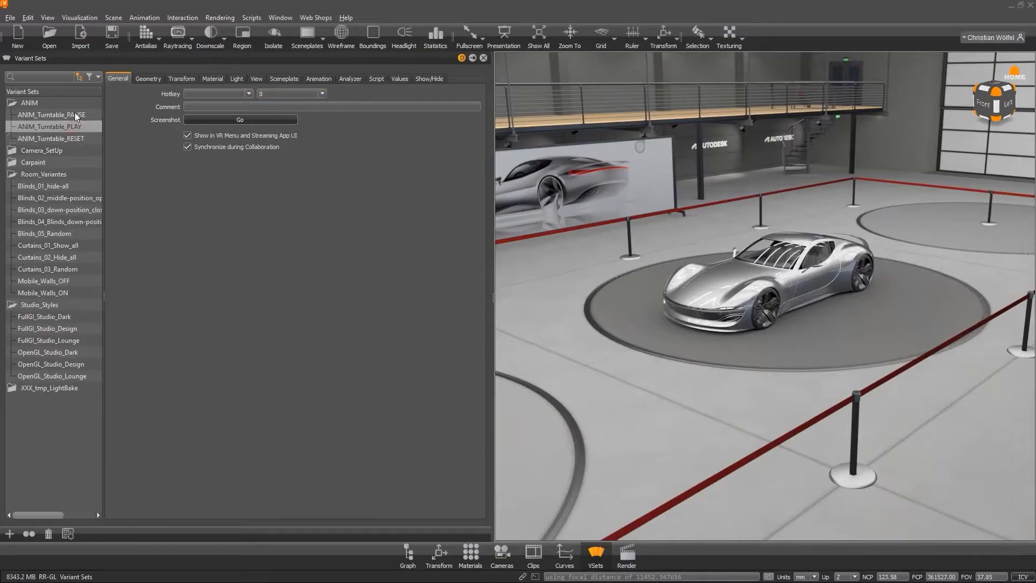
pyautogui.click(75, 114)
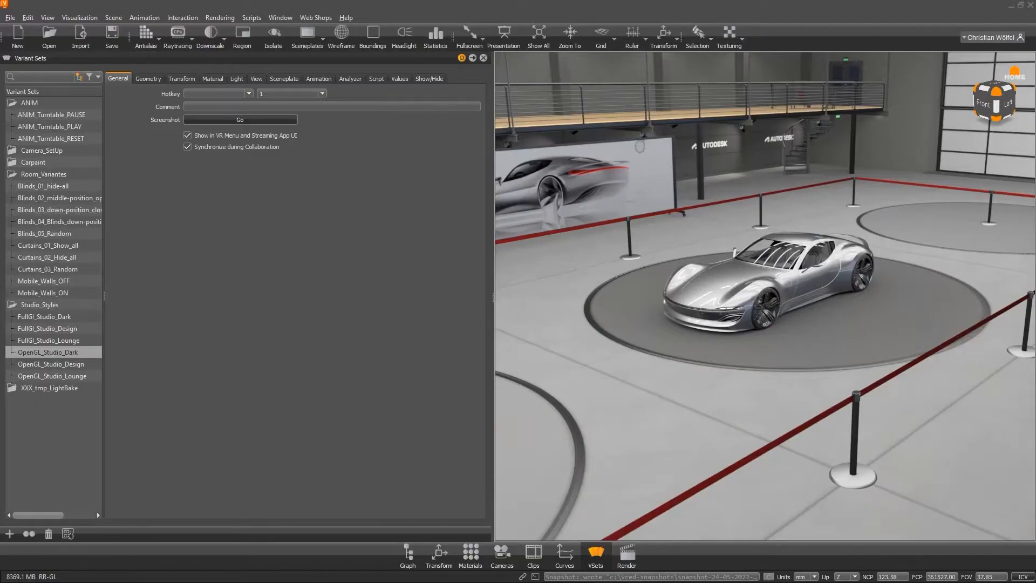
# Browse the Transform, Material, Light, View and General tabs of the OpenGL_Studio_Dark variant.
pyautogui.moveTo(733, 352); pyautogui.dragTo(693, 364)
pyautogui.click(184, 80)
pyautogui.click(212, 79)
pyautogui.click(236, 79)
pyautogui.click(254, 79)
pyautogui.click(119, 79)
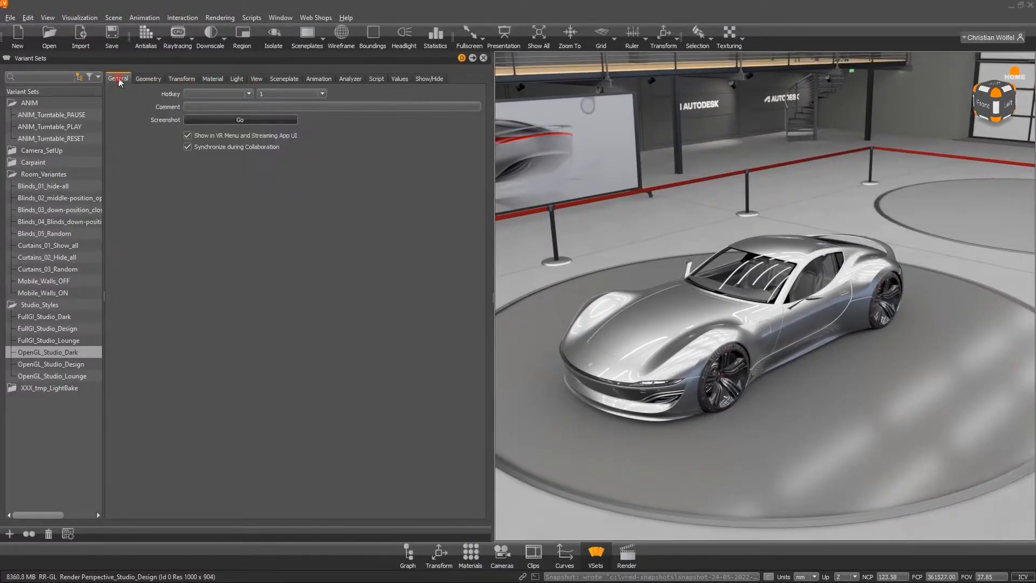
# Review the hotkey key and modifier options of the OpenGL_Studio_Dark variant.
pyautogui.click(281, 94)
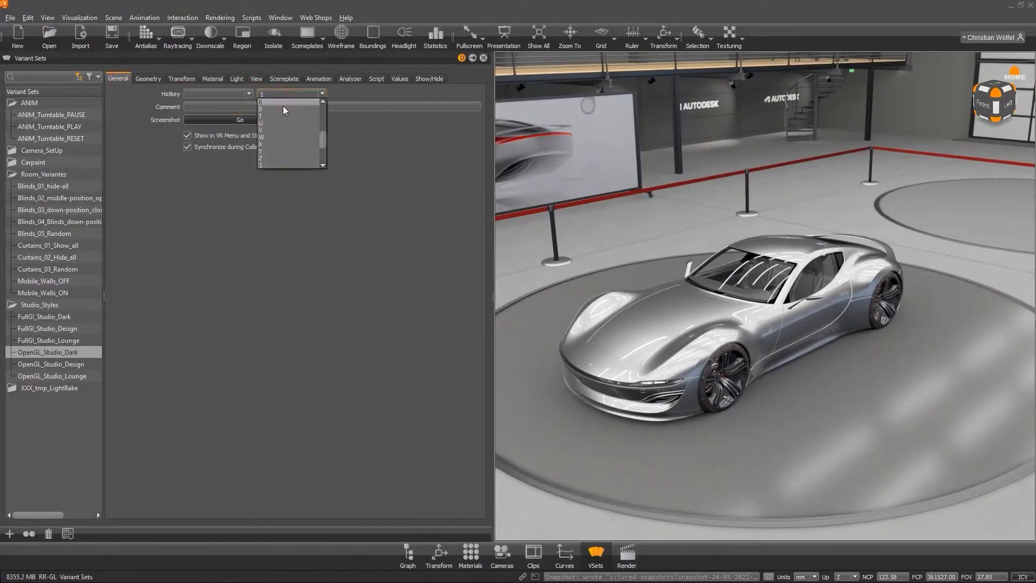
pyautogui.scroll(-2, 287, 139)
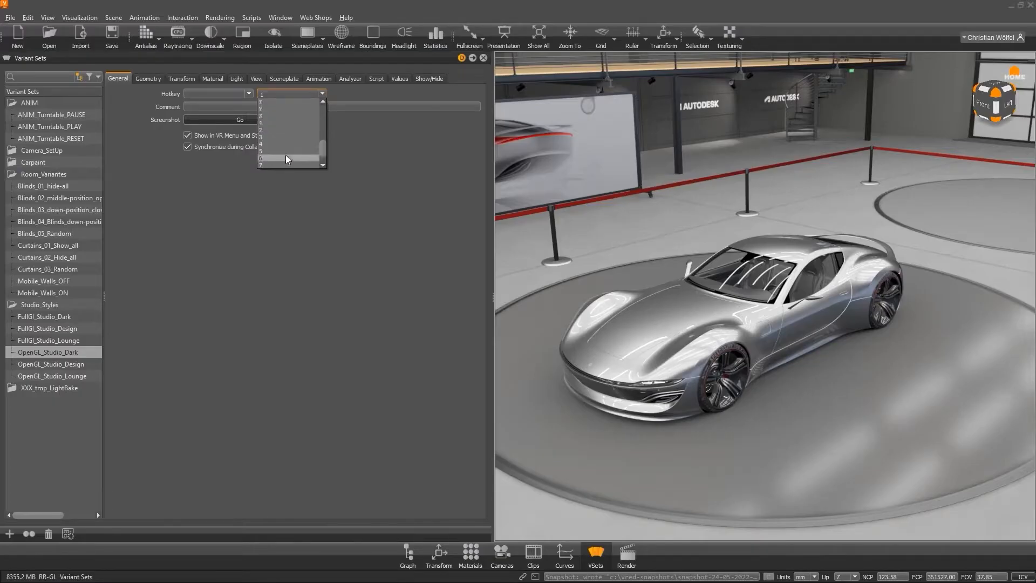
pyautogui.click(275, 122)
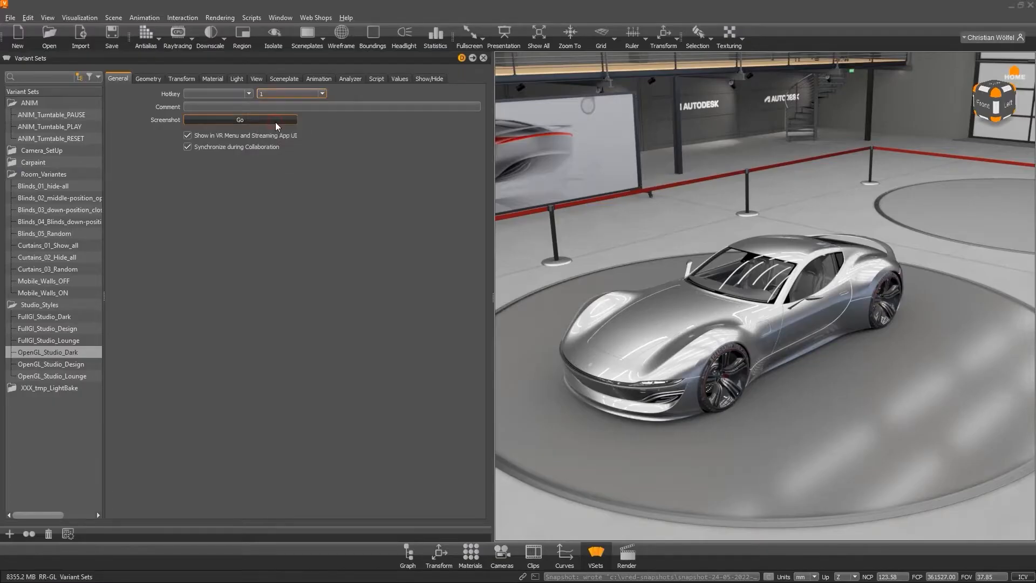
pyautogui.click(213, 92)
pyautogui.click(211, 93)
# Cycle through the OpenGL_Studio_Design, OpenGL_Studio_Lounge and OpenGL_Studio_Dark variants, ending on OpenGL_Studio_Dark.
pyautogui.click(57, 365)
pyautogui.click(60, 377)
pyautogui.click(64, 366)
pyautogui.click(67, 352)
pyautogui.click(64, 364)
pyautogui.click(63, 376)
pyautogui.click(63, 352)
# Check the hotkey modifier list and open the shortcuts overview.
pyautogui.click(199, 95)
pyautogui.click(200, 95)
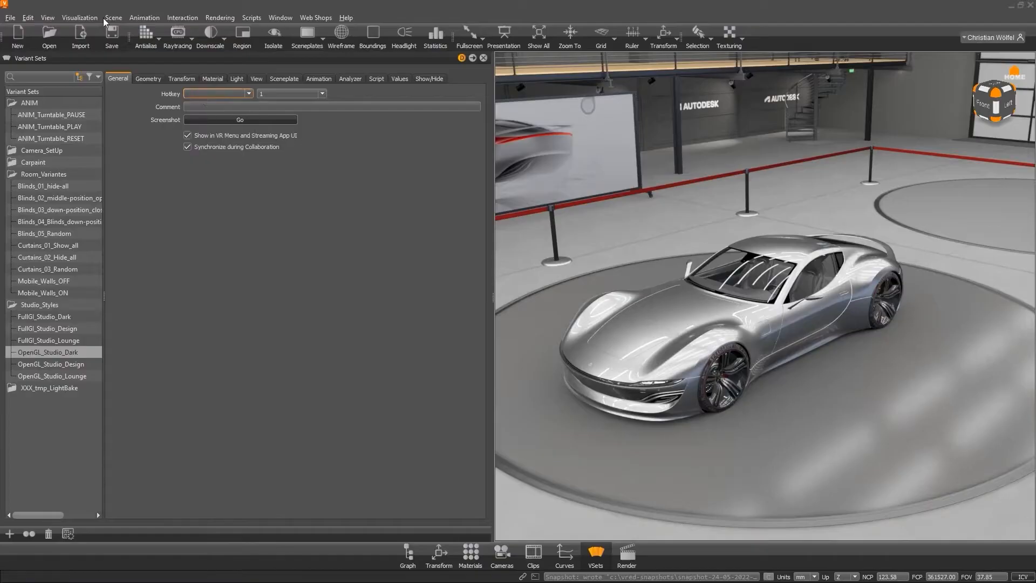
pyautogui.click(53, 20)
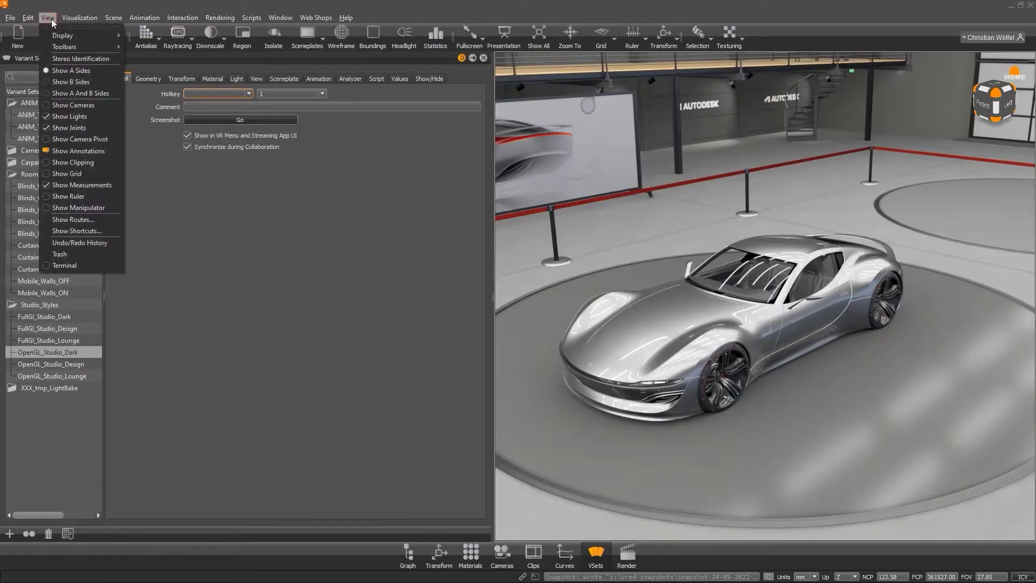
pyautogui.click(76, 231)
pyautogui.click(685, 147)
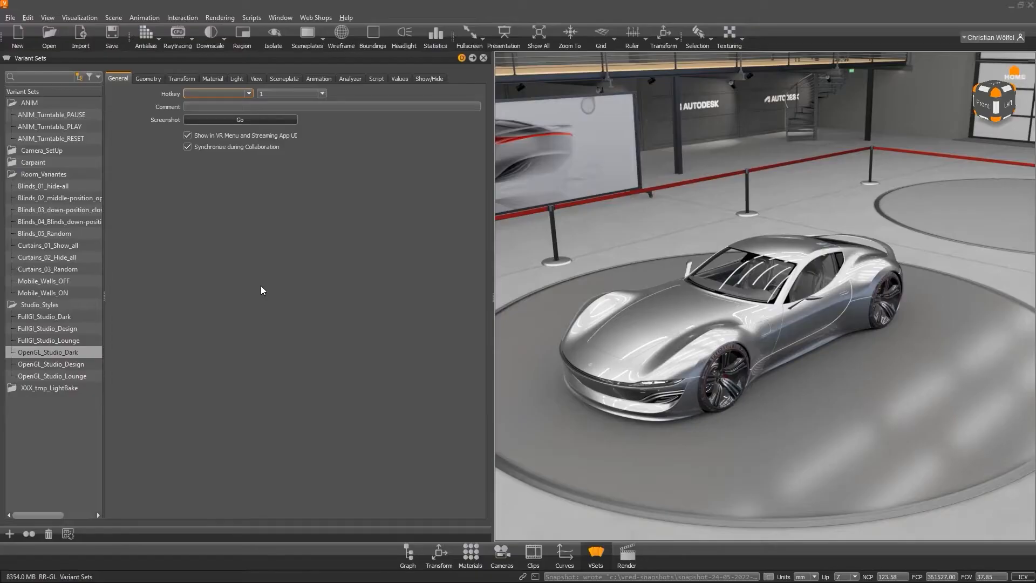
pyautogui.moveTo(607, 268); pyautogui.dragTo(610, 230)
pyautogui.moveTo(726, 227)
pyautogui.mouseDown()
pyautogui.moveTo(727, 248)
pyautogui.moveTo(723, 232)
pyautogui.mouseUp()
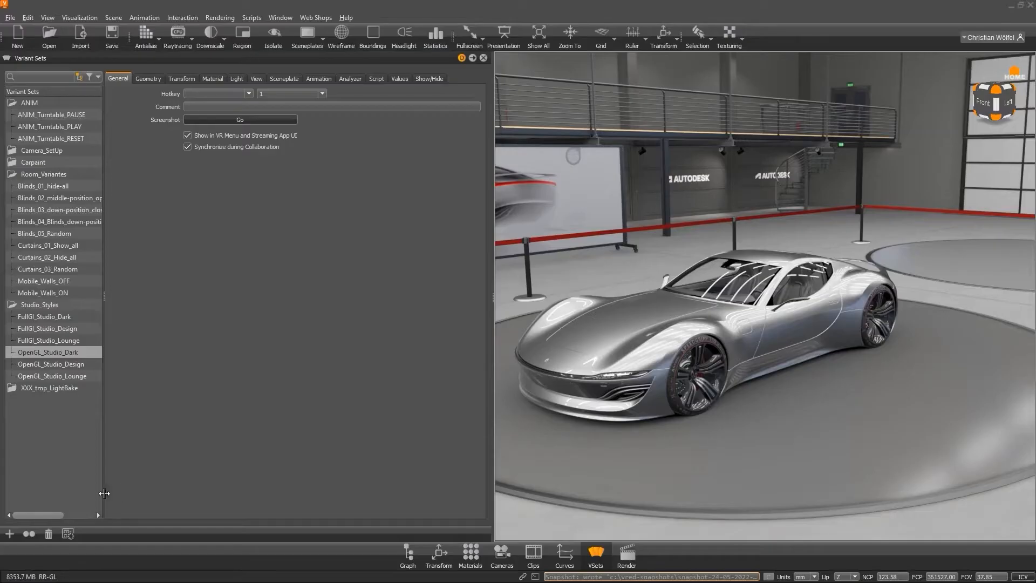
# Switch the Variant Sets panel to its thumbnail view, browse the variant sets and hide the panel.
pyautogui.click(70, 536)
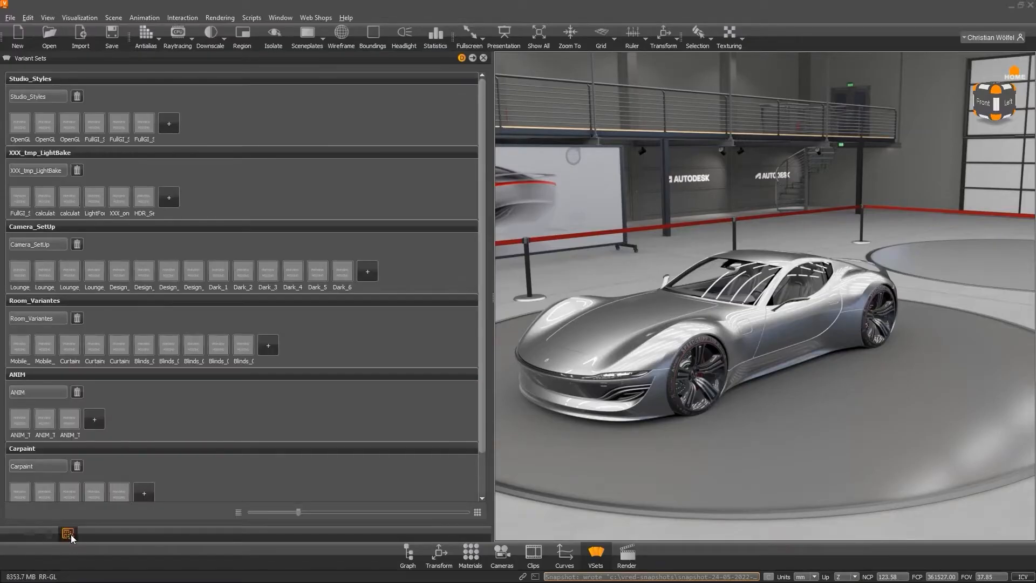
pyautogui.scroll(-3, 150, 380)
pyautogui.scroll(3, 150, 380)
pyautogui.click(70, 533)
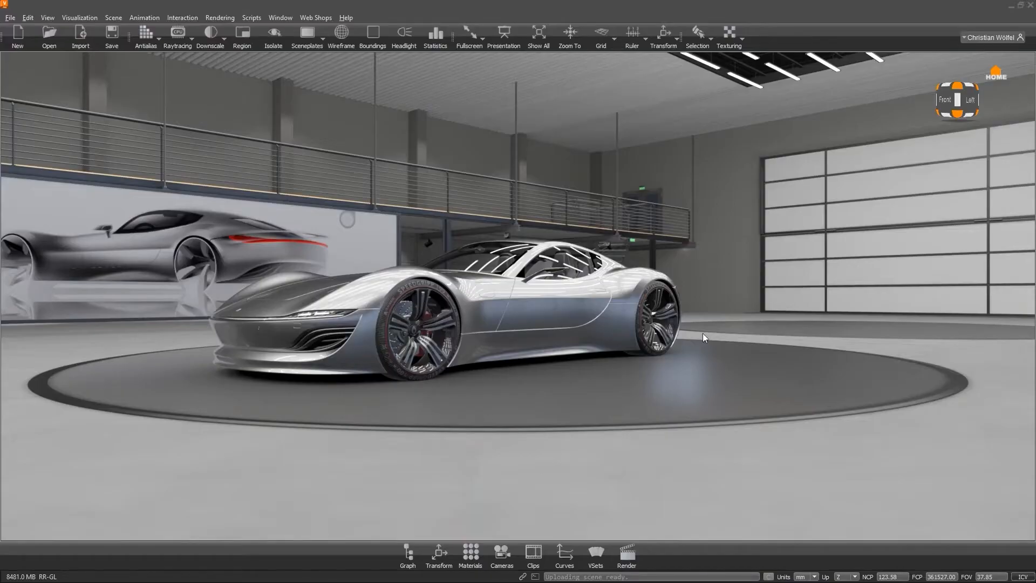
# Enable presentation mode and switch the viewport to fullscreen.
pyautogui.click(505, 37)
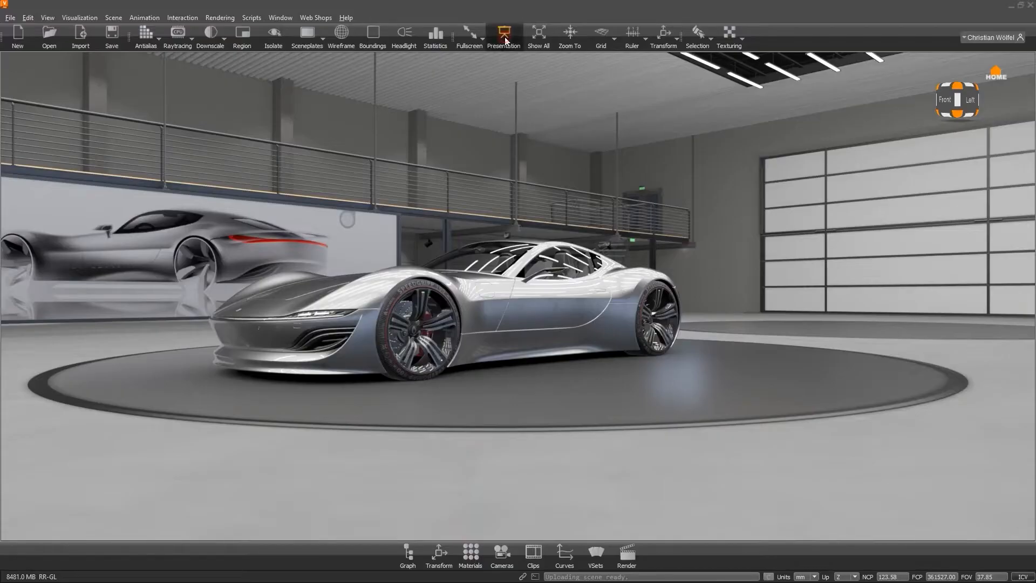
pyautogui.click(465, 42)
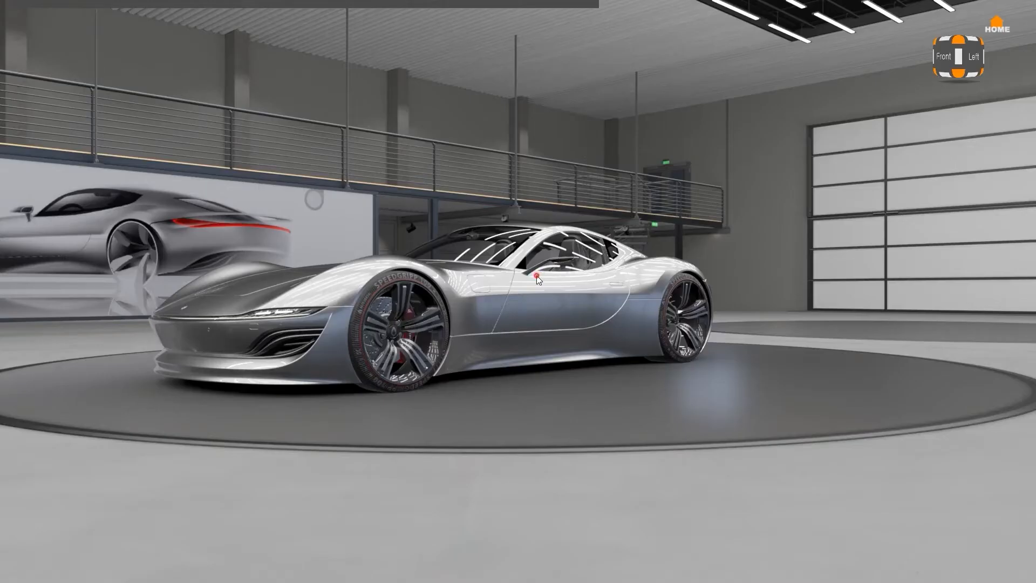
# Leave fullscreen and turn off presentation mode.
pyautogui.press('F11')
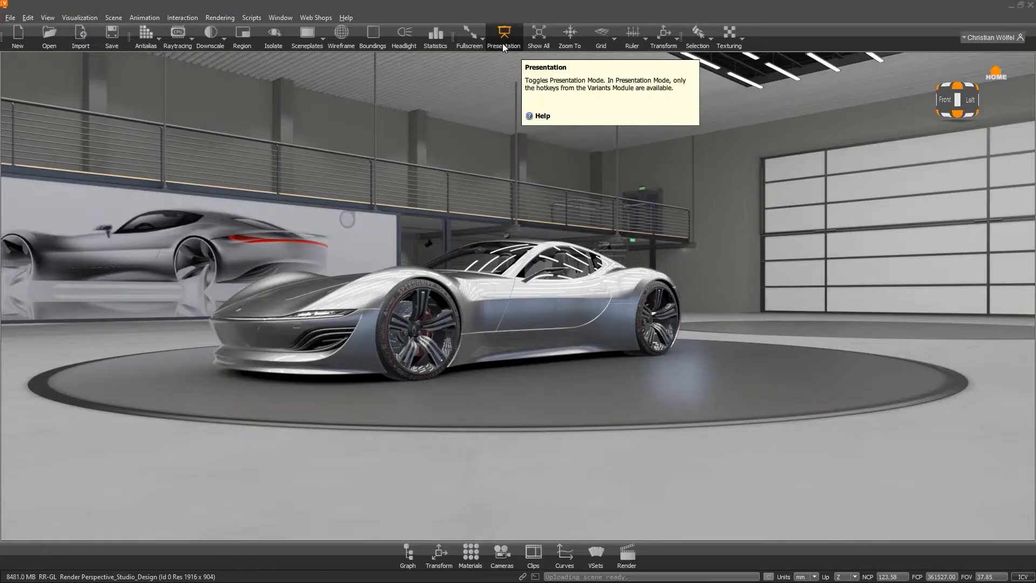
pyautogui.click(503, 44)
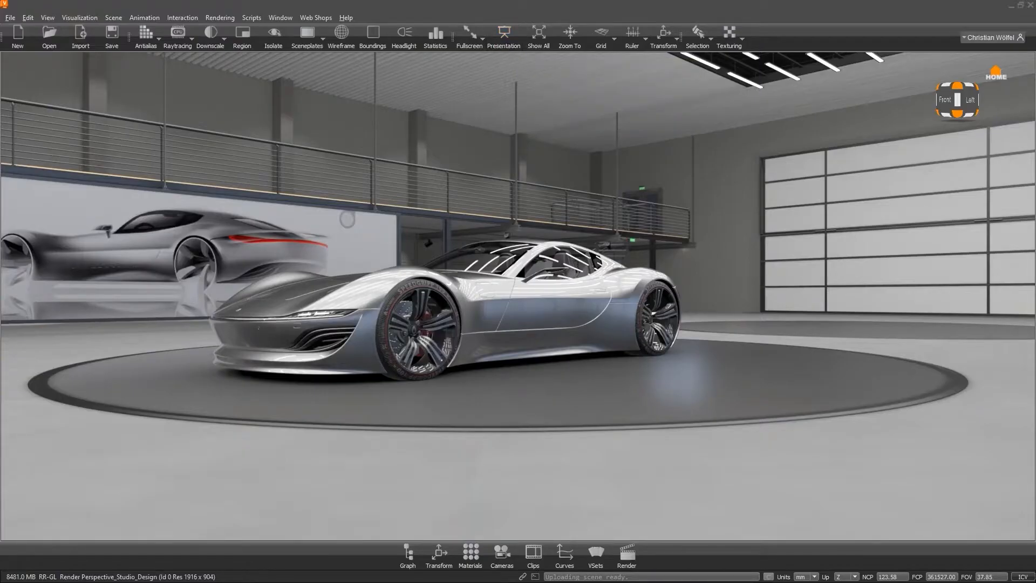
# Open the Variant Sets editor and create a new variant set.
pyautogui.click(595, 553)
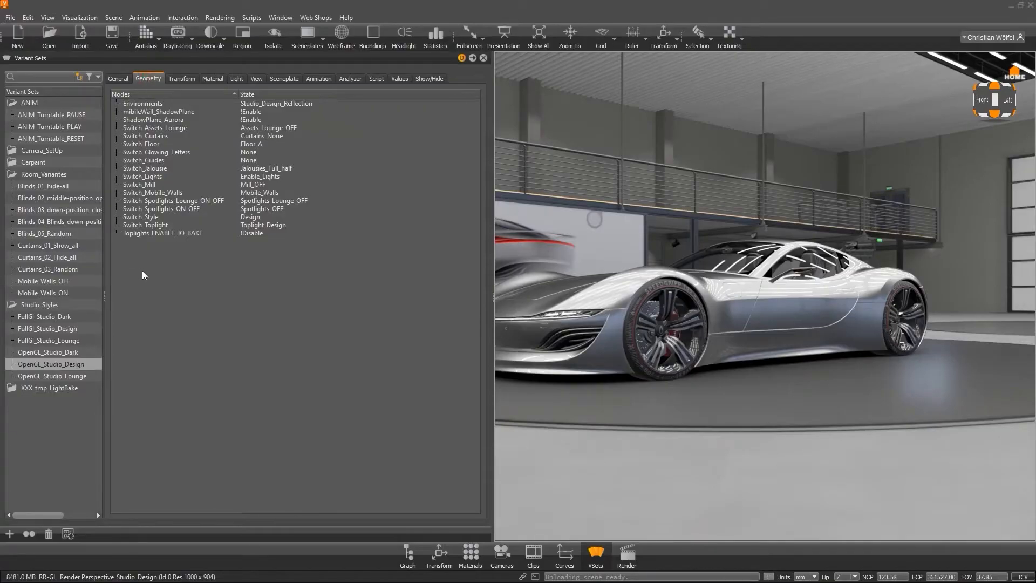
pyautogui.rightClick(38, 445)
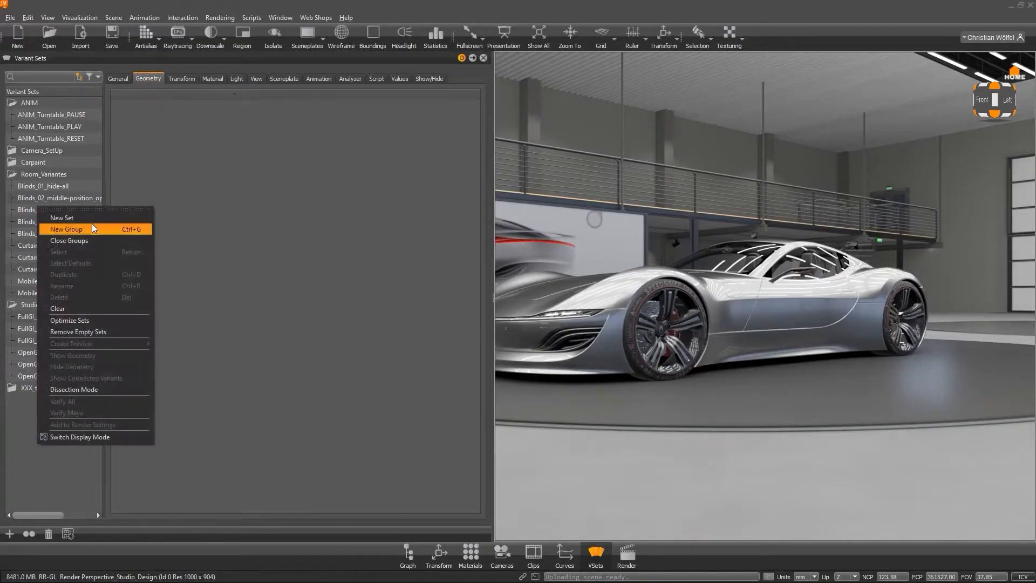
pyautogui.click(71, 216)
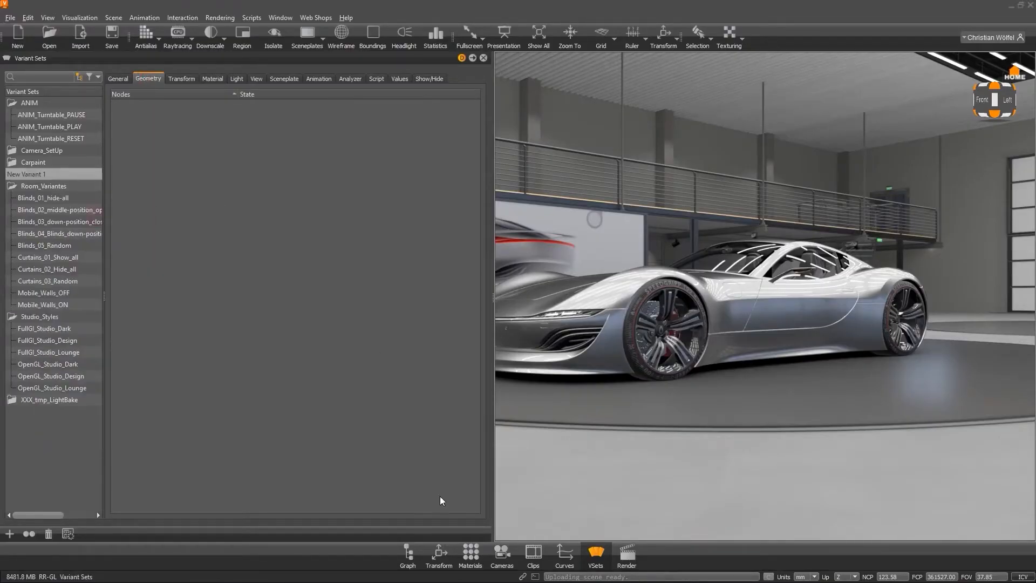
# Open the Scenegraph and add the Switch_Floor node to the new variant set.
pyautogui.click(408, 553)
pyautogui.moveTo(247, 377); pyautogui.dragTo(256, 239)
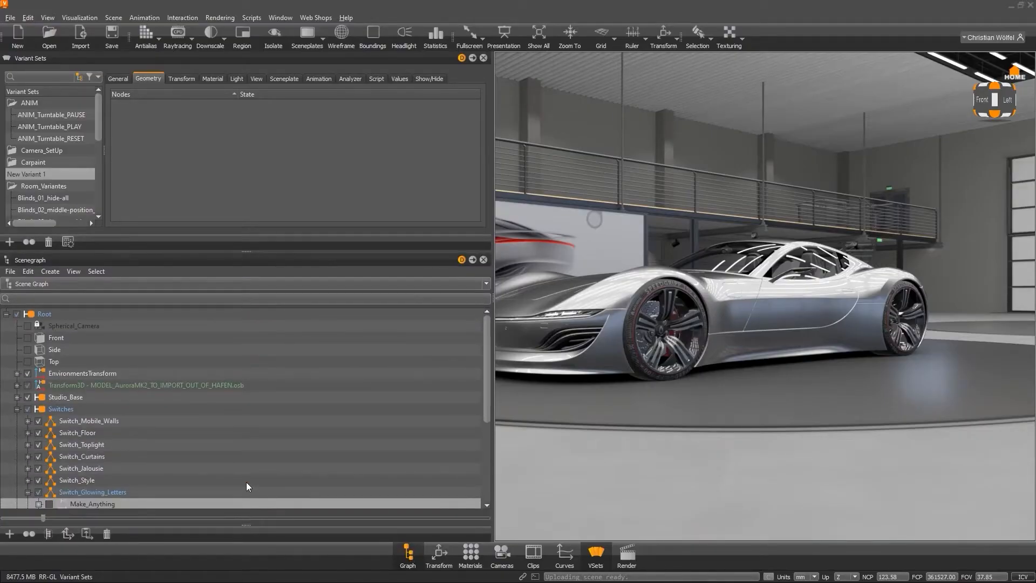
pyautogui.scroll(-2, 132, 425)
pyautogui.scroll(1, 132, 426)
pyautogui.moveTo(92, 396); pyautogui.dragTo(306, 109)
# Set the Switch_Floor state in the new variant set to Next (Loop).
pyautogui.click(261, 106)
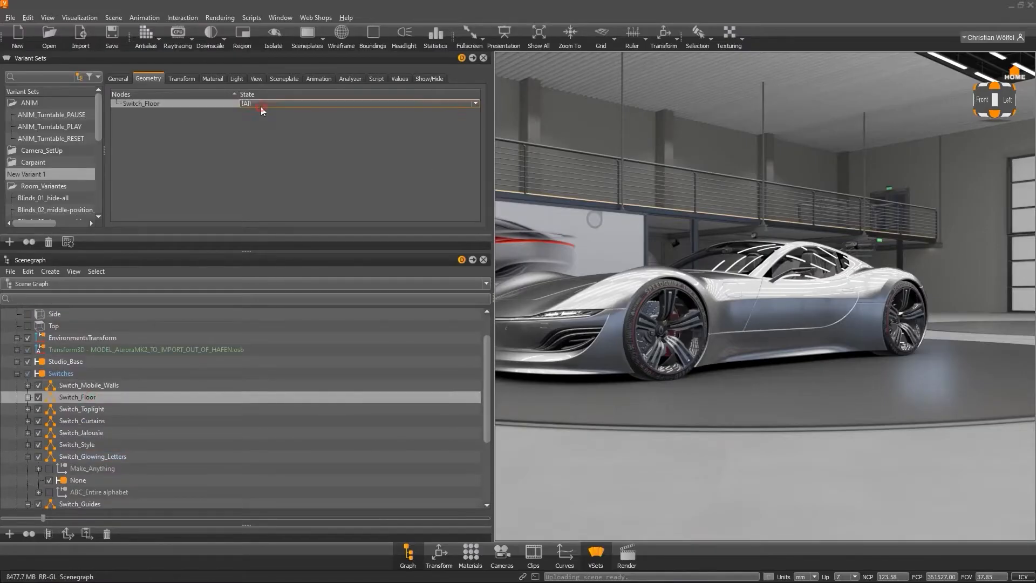
pyautogui.click(260, 106)
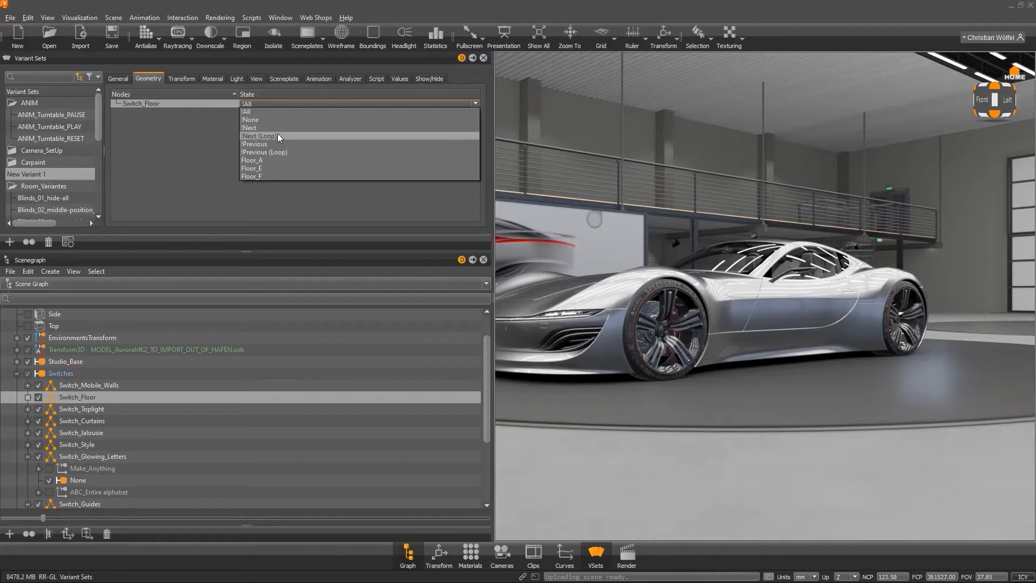
pyautogui.click(278, 135)
# Apply New Variant 1 three times to cycle through the floor options.
pyautogui.doubleClick(63, 178)
pyautogui.doubleClick(63, 178)
pyautogui.doubleClick(64, 178)
# Set the Switch_Floor state in the new variant set to Floor_A.
pyautogui.click(287, 103)
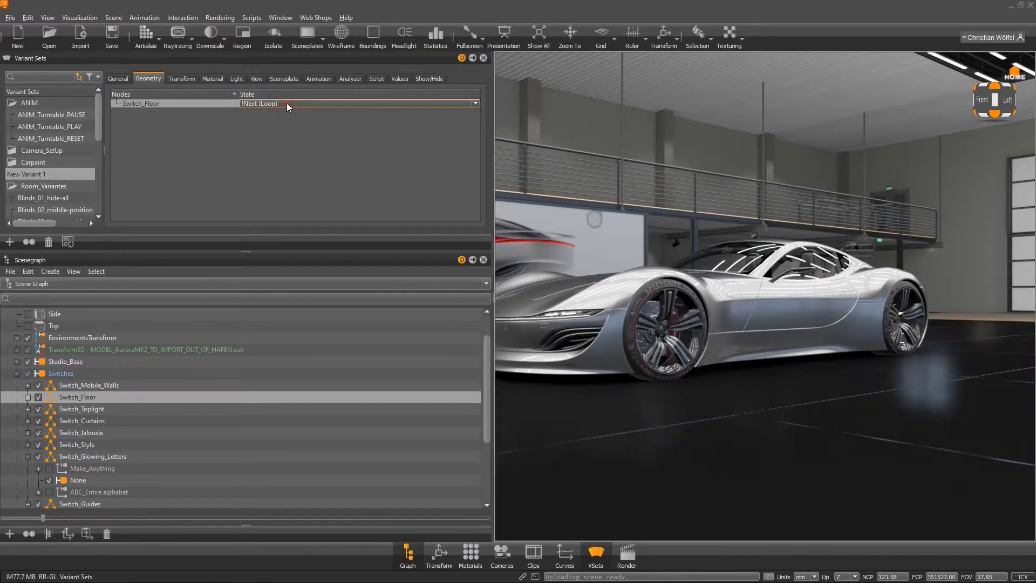
pyautogui.click(286, 104)
pyautogui.click(261, 157)
# Create a cylinder geometry object in the scene.
pyautogui.click(119, 20)
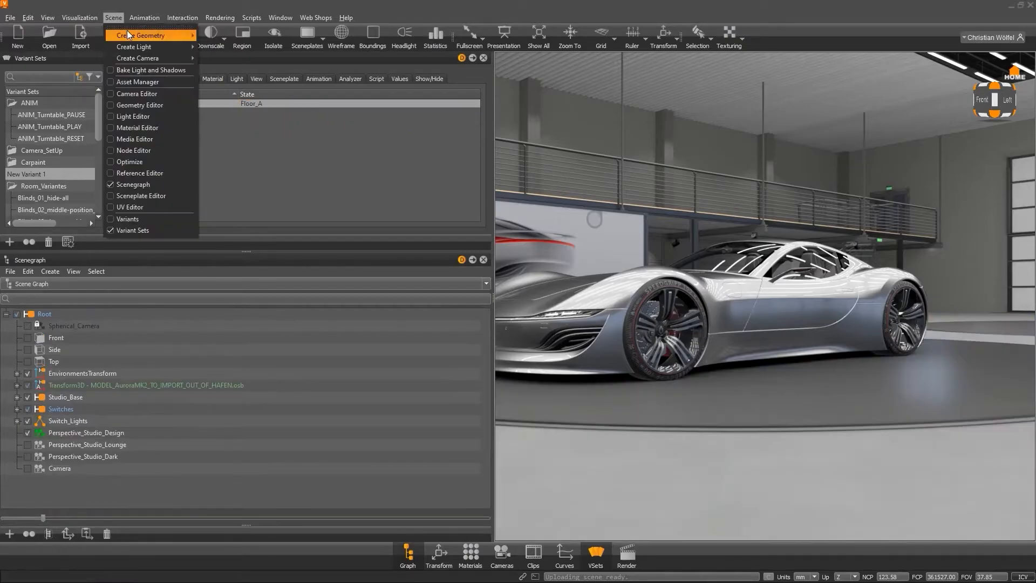
pyautogui.moveTo(150, 35)
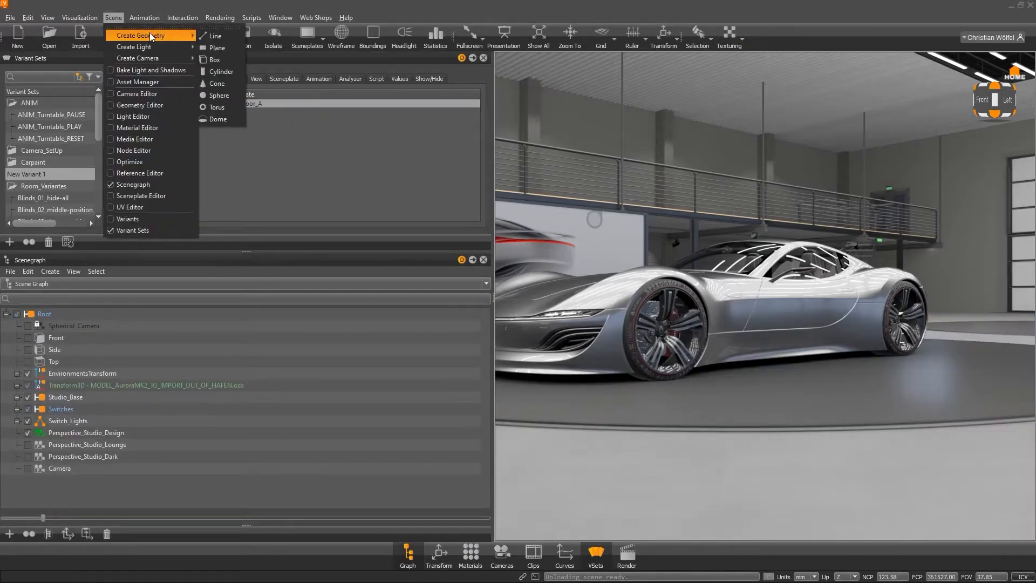
pyautogui.click(220, 74)
# Add the new Cylinder1 node to New Variant 1.
pyautogui.click(540, 315)
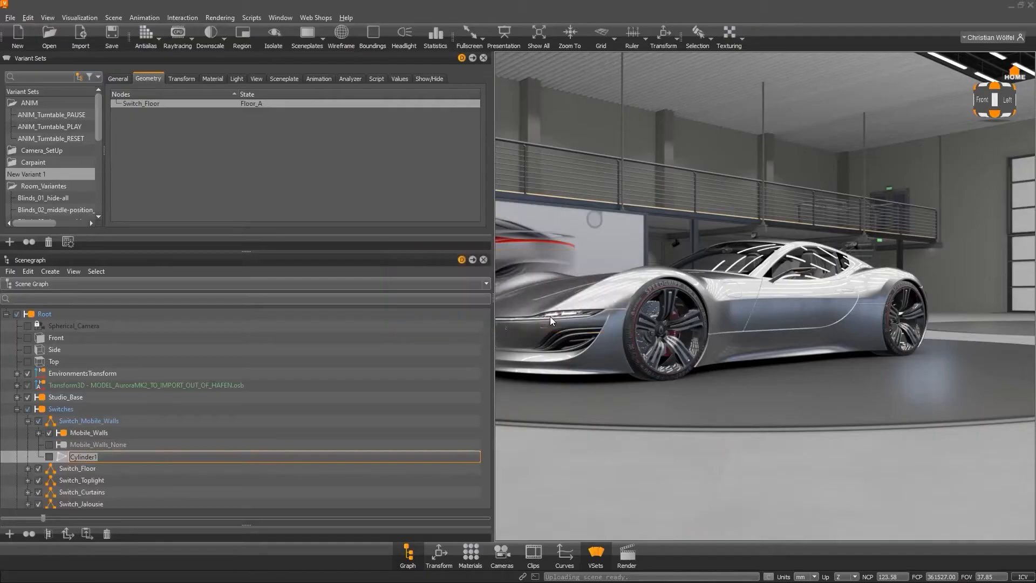
pyautogui.click(76, 458)
pyautogui.moveTo(77, 459); pyautogui.dragTo(238, 185)
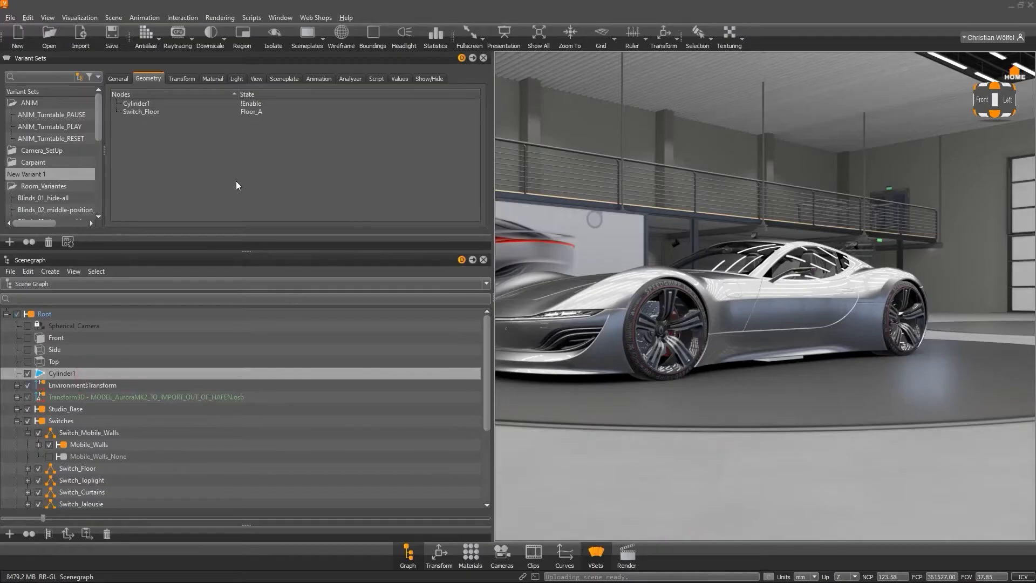
# Set Cylinder1's state in the variant set to !Disable.
pyautogui.doubleClick(252, 105)
pyautogui.click(253, 120)
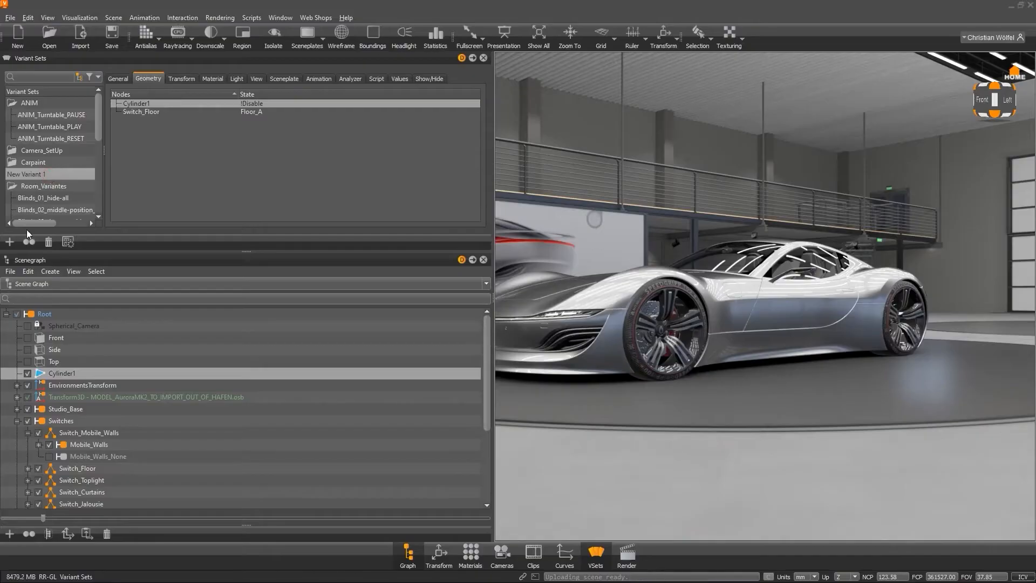
# Close the Scenegraph, apply FullGl_Studio_Dark, FullGl_Studio_Design and OpenGL_Studio_Dark, then close the Variant Sets editor.
pyautogui.click(483, 260)
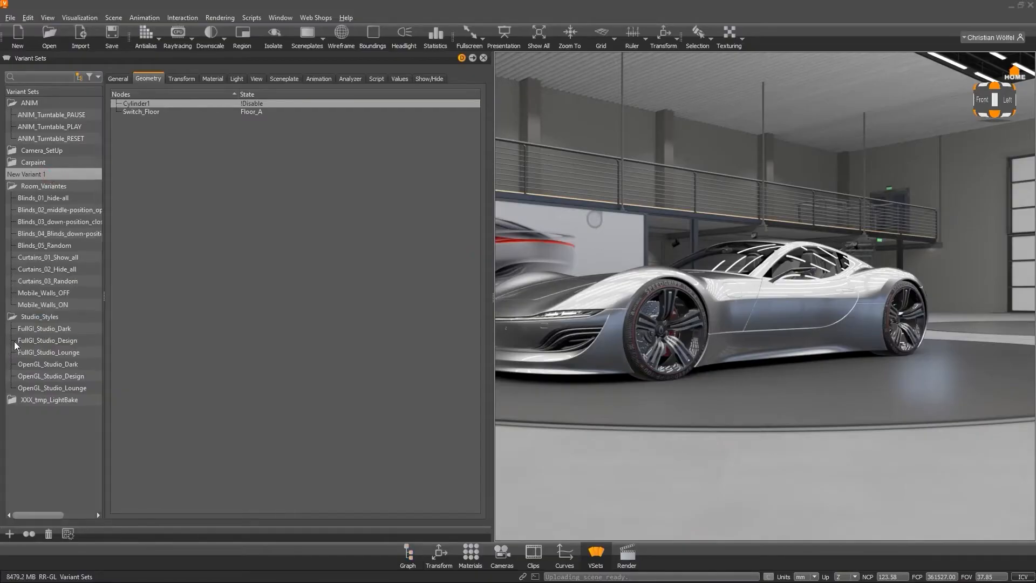
pyautogui.click(44, 329)
pyautogui.click(47, 342)
pyautogui.click(43, 367)
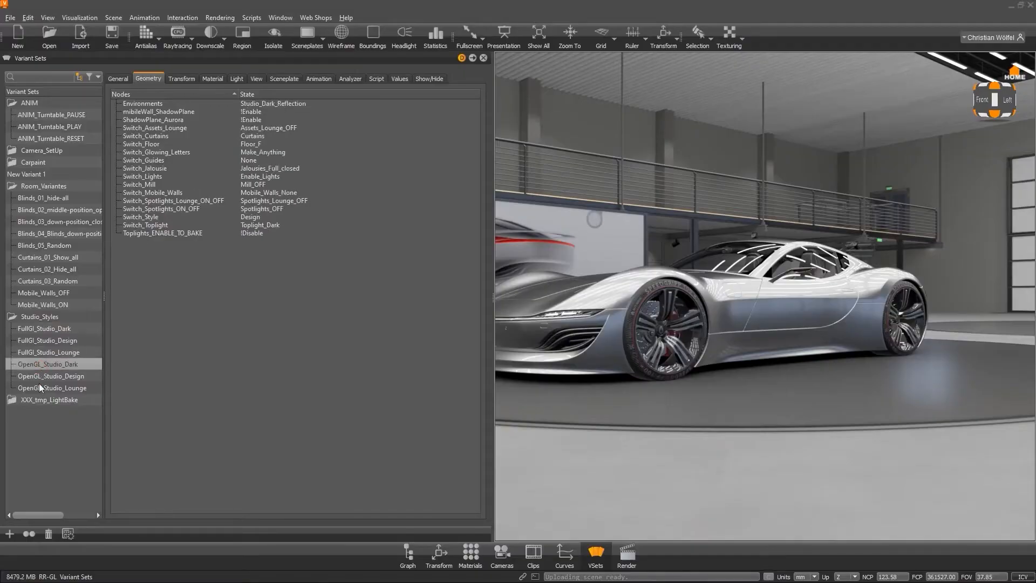
pyautogui.click(484, 58)
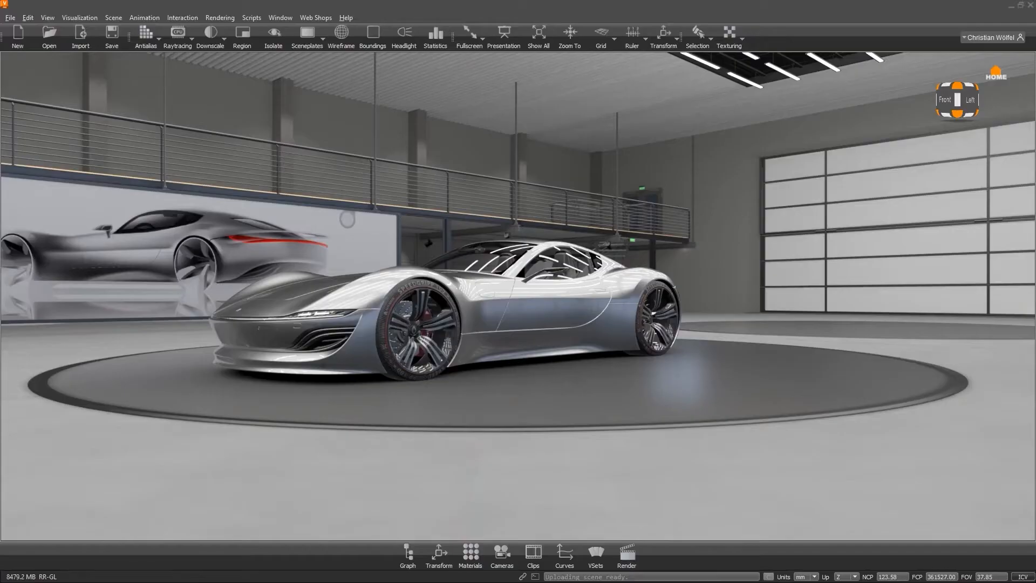
# Reopen the Variant Sets editor and the Scenegraph with the MODEL_AuroraMK2 node selected.
pyautogui.press('F8')
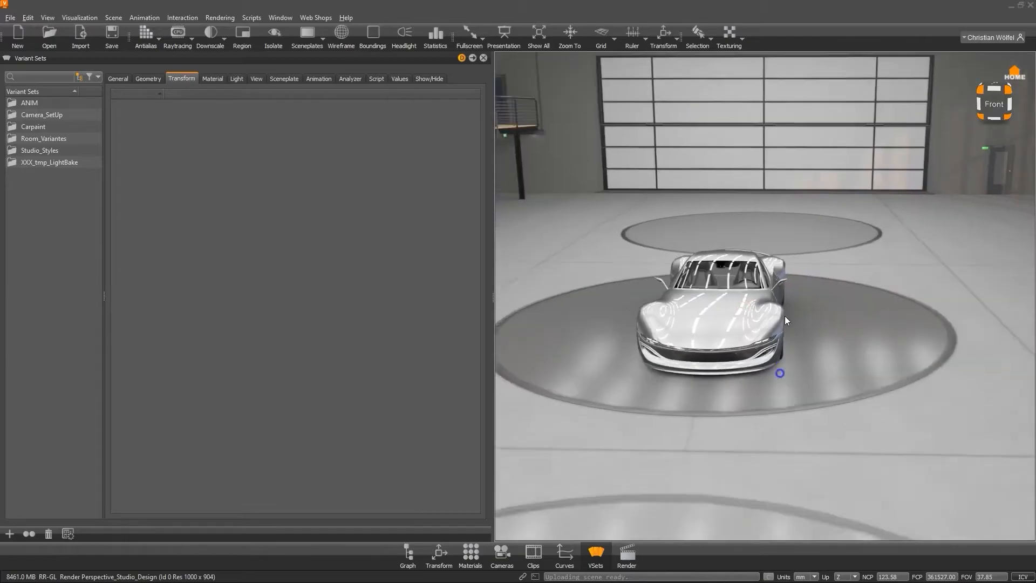
pyautogui.moveTo(784, 316); pyautogui.dragTo(826, 306)
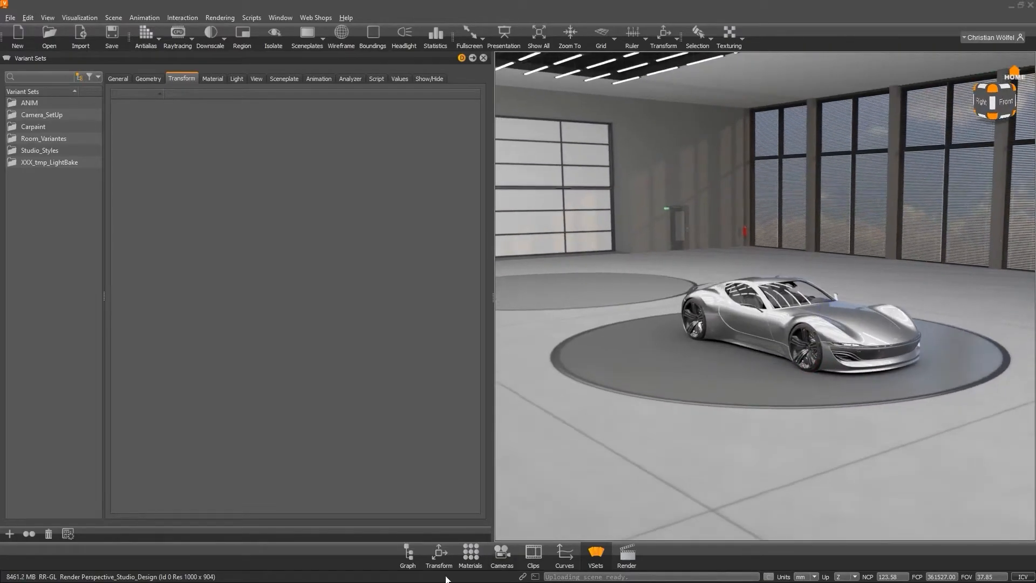
pyautogui.click(408, 553)
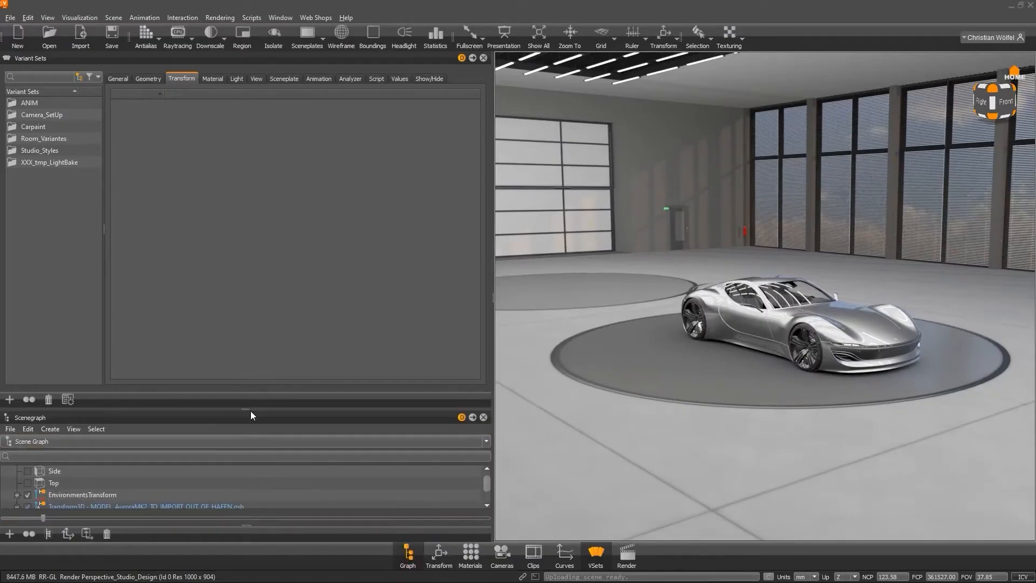
pyautogui.moveTo(249, 410); pyautogui.dragTo(250, 340)
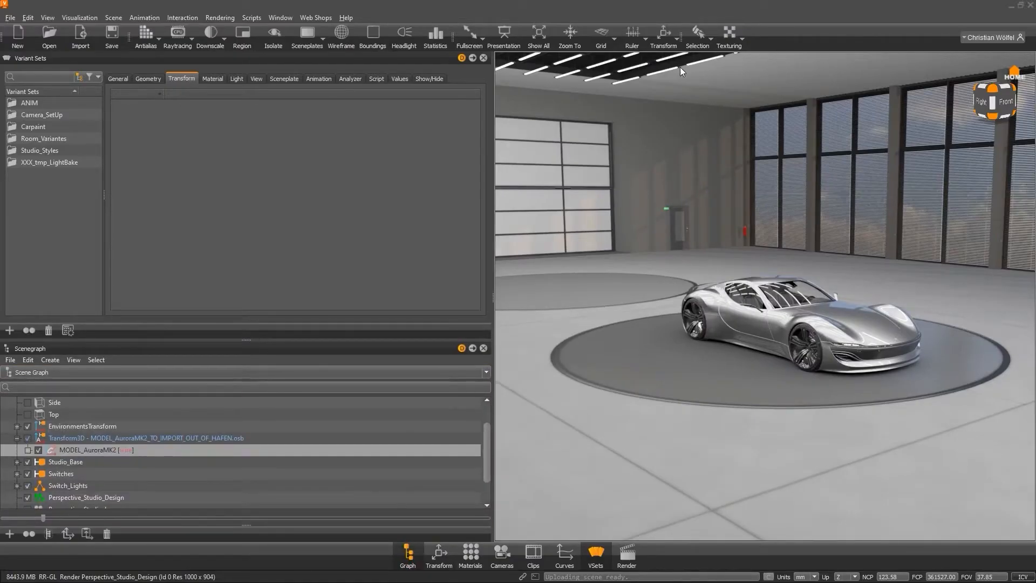
# Activate the Transform manipulator on the car model.
pyautogui.click(663, 35)
pyautogui.moveTo(736, 199); pyautogui.dragTo(576, 464)
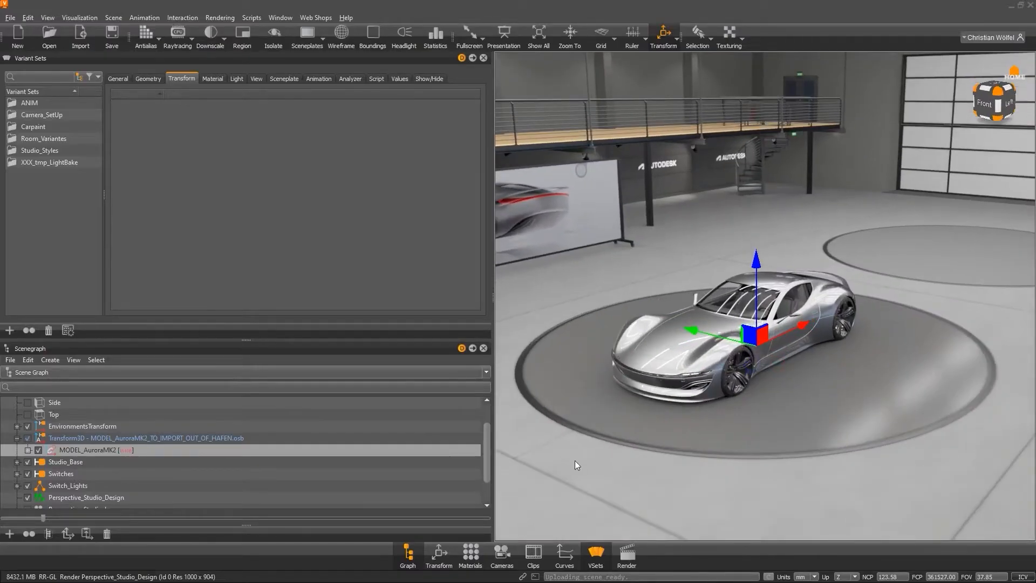
pyautogui.moveTo(750, 435); pyautogui.dragTo(827, 394)
# Open the Transform editor, enable its Transform Variants list, and reposition and resize the window.
pyautogui.click(439, 553)
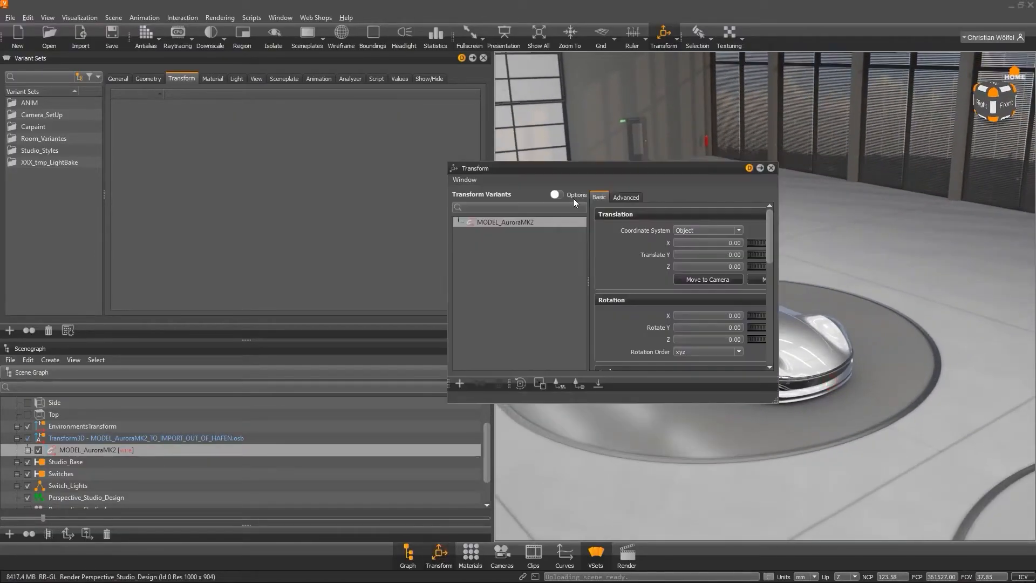
pyautogui.moveTo(579, 169); pyautogui.dragTo(719, 168)
pyautogui.click(605, 177)
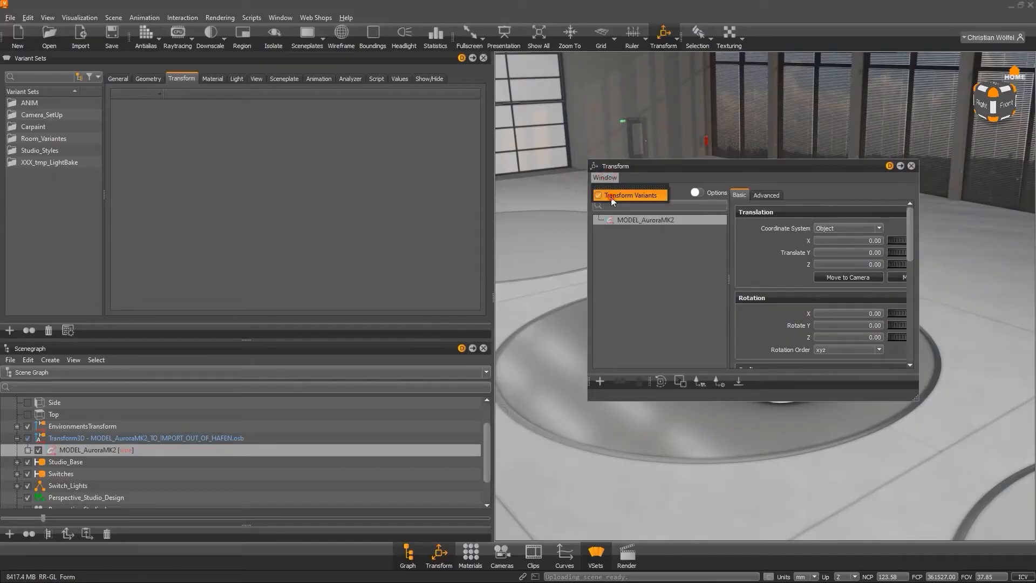
pyautogui.click(611, 196)
pyautogui.click(611, 178)
pyautogui.click(633, 193)
pyautogui.moveTo(667, 167); pyautogui.dragTo(760, 61)
pyautogui.moveTo(1006, 295); pyautogui.dragTo(994, 386)
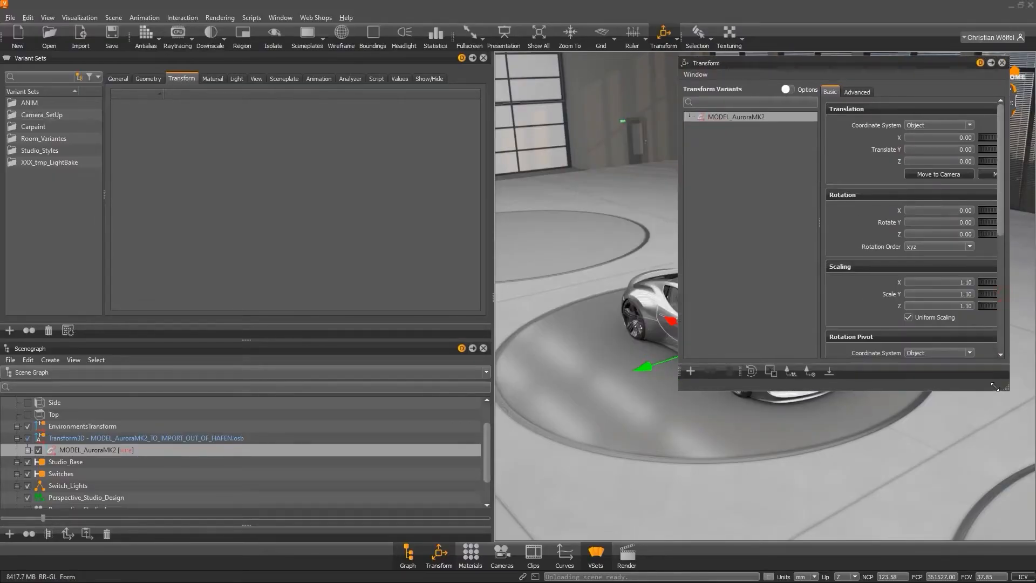
# Create a transform variant for MODEL_AuroraMK2 and rename it origin.
pyautogui.rightClick(746, 118)
pyautogui.click(755, 130)
pyautogui.click(734, 127)
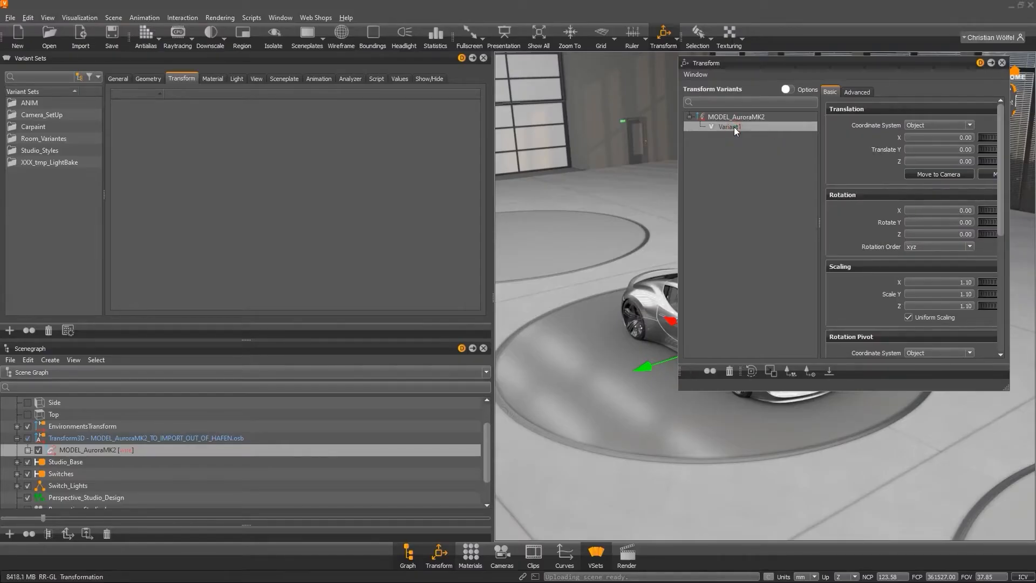
pyautogui.doubleClick(734, 128)
pyautogui.write('or')
pyautogui.press('BackSpace')
pyautogui.write('rigin')
pyautogui.press('Return')
# Move the car along its X axis with the manipulator to about X 9980.
pyautogui.moveTo(646, 214); pyautogui.dragTo(599, 167, button='middle')
pyautogui.moveTo(599, 167); pyautogui.dragTo(653, 296, button='right')
pyautogui.moveTo(653, 296); pyautogui.dragTo(653, 258)
pyautogui.moveTo(653, 257); pyautogui.dragTo(641, 316, button='right')
pyautogui.moveTo(641, 316); pyautogui.dragTo(645, 340, button='middle')
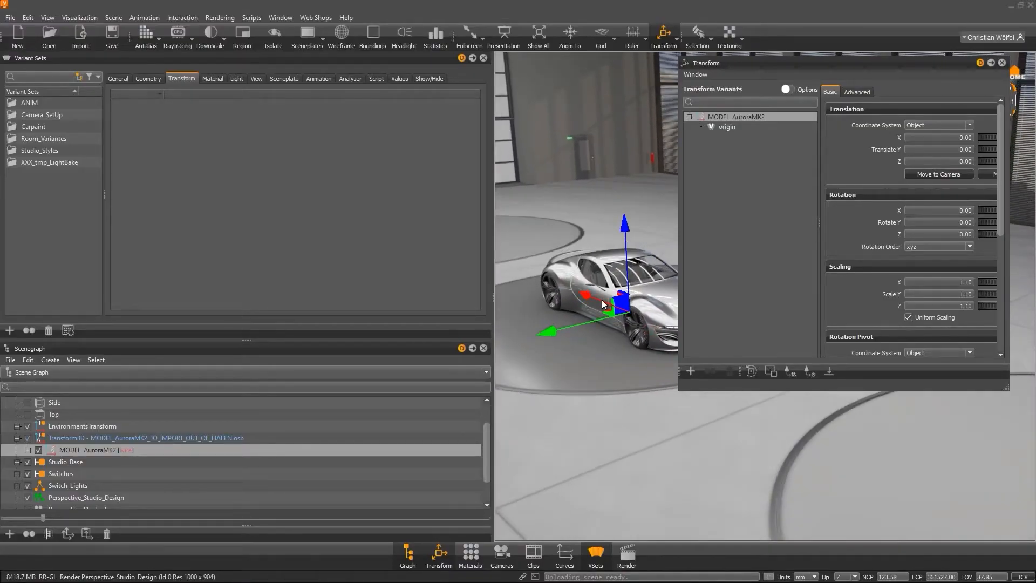
pyautogui.moveTo(601, 299); pyautogui.dragTo(471, 97)
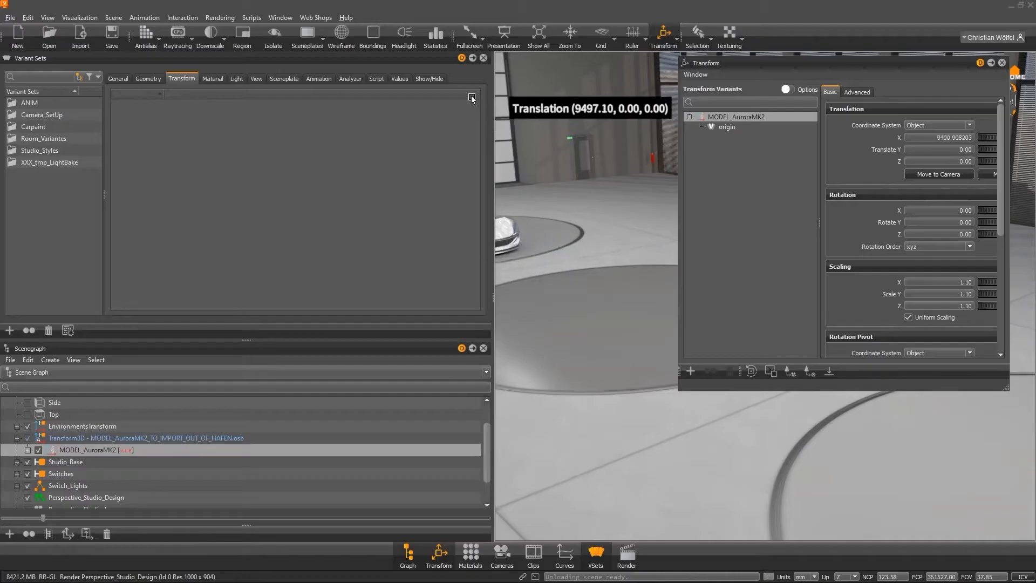
# Store the moved car position as a new transform variant Variant1.
pyautogui.rightClick(750, 125)
pyautogui.click(753, 128)
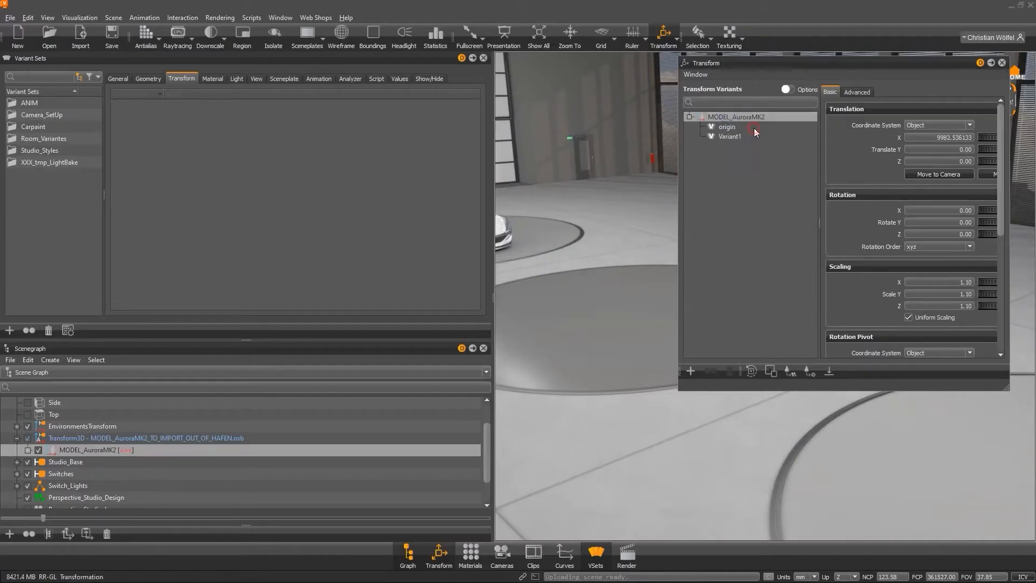
# Switch between the origin and Variant1 transform variants to compare the car positions.
pyautogui.moveTo(607, 264); pyautogui.dragTo(561, 227)
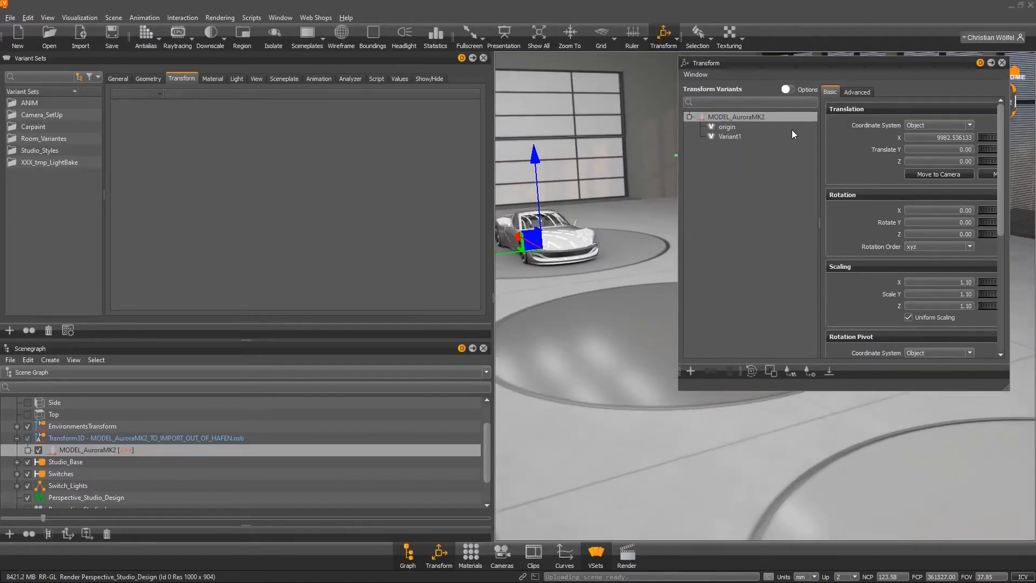
pyautogui.click(743, 138)
pyautogui.click(728, 127)
pyautogui.click(732, 138)
pyautogui.click(732, 129)
pyautogui.click(732, 139)
# Create a new variant set and add the car's origin transform variant to it.
pyautogui.rightClick(46, 226)
pyautogui.click(73, 231)
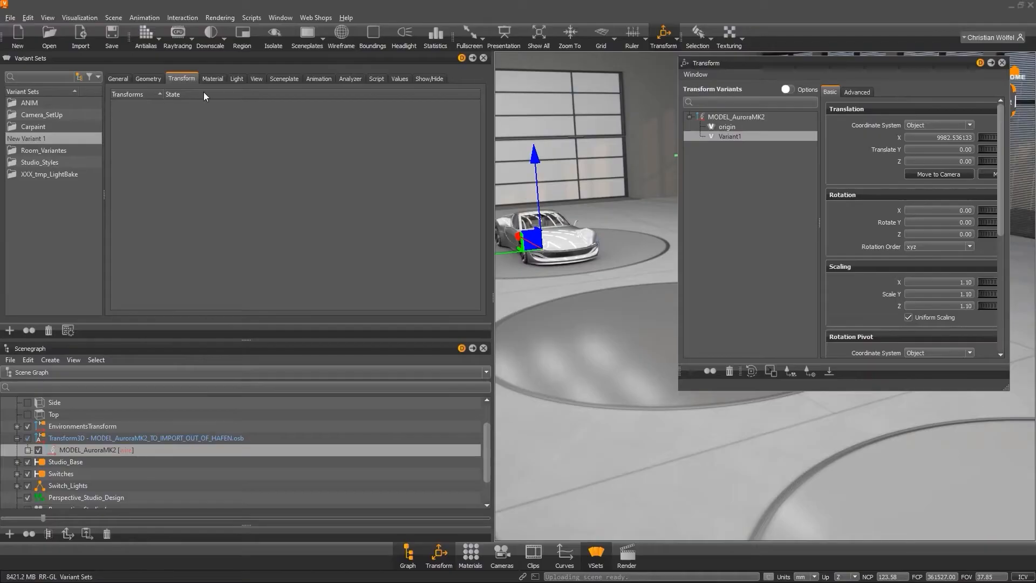
pyautogui.moveTo(726, 126); pyautogui.dragTo(186, 257)
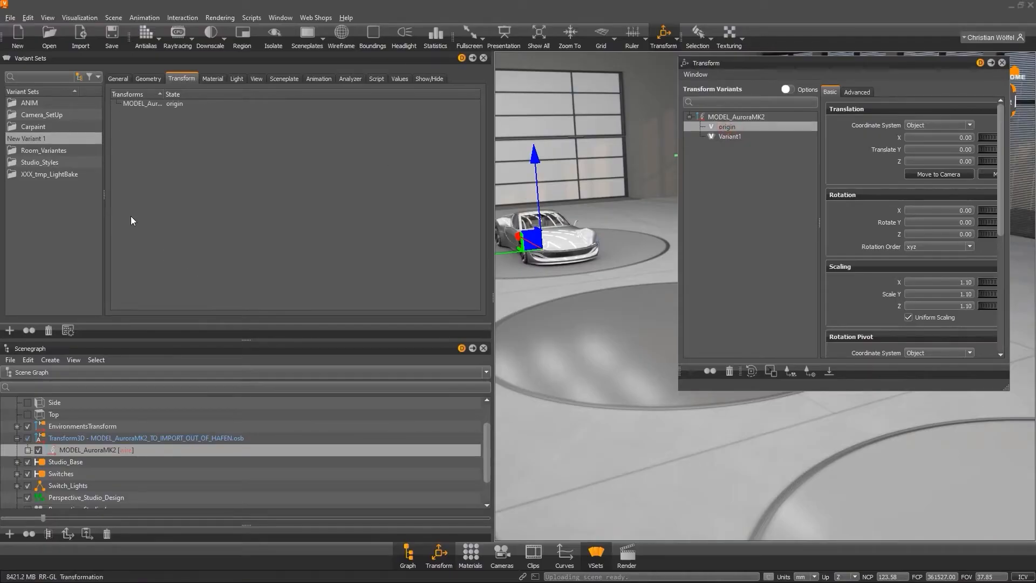
# Create a second variant set and add the car's Variant1 transform variant to it.
pyautogui.rightClick(63, 243)
pyautogui.click(81, 248)
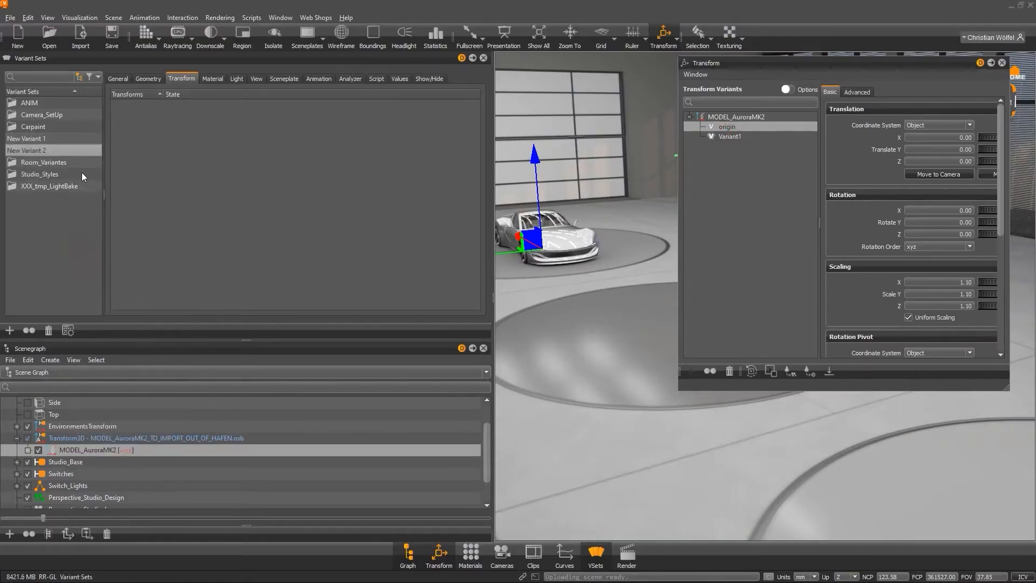
pyautogui.click(47, 149)
pyautogui.moveTo(735, 135); pyautogui.dragTo(319, 228)
# Alternate between New Variant 1 and New Variant 2 to move the car between positions.
pyautogui.click(41, 139)
pyautogui.click(42, 150)
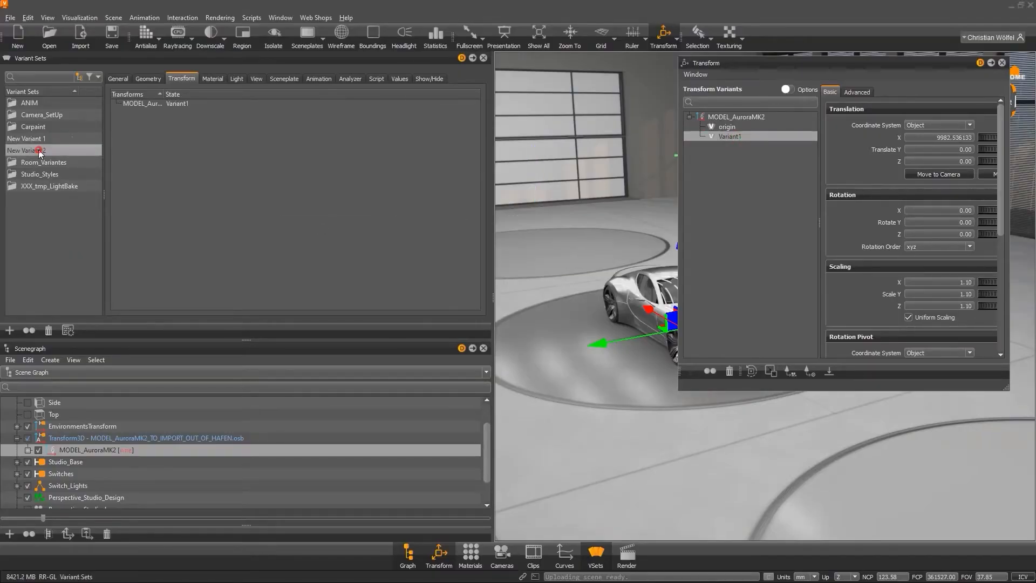
pyautogui.click(41, 139)
pyautogui.click(43, 151)
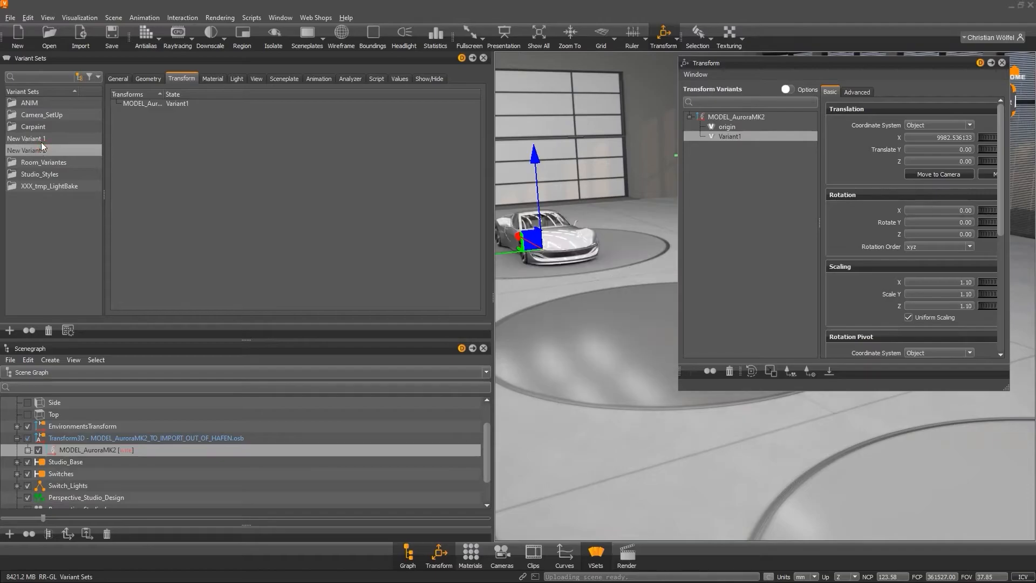
# Apply New Variant 1 and close the Transform editor.
pyautogui.click(41, 139)
pyautogui.click(1001, 63)
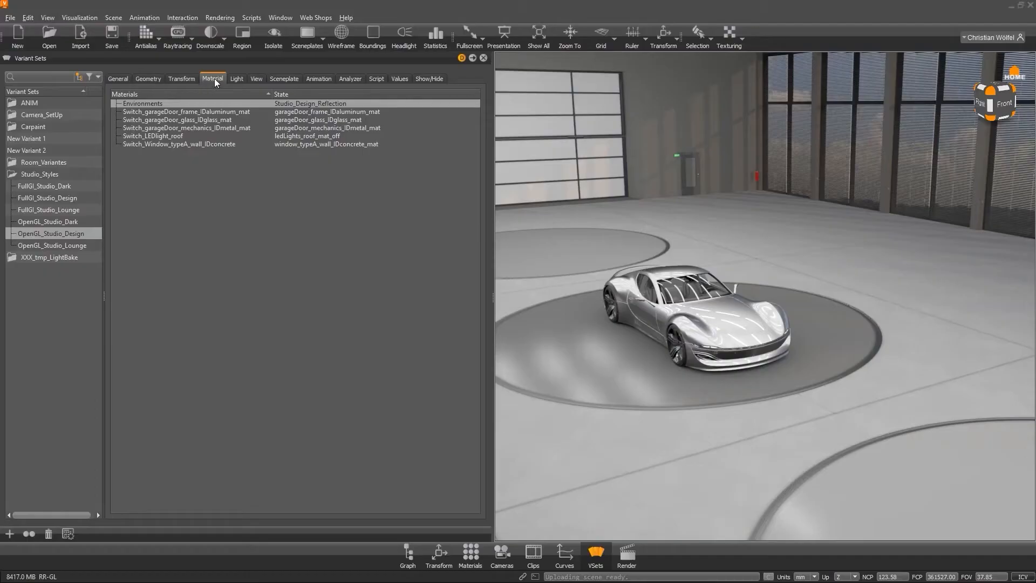
# Inspect the OpenGL_Studio_Design material variants in the Material Editor, then close the editor.
pyautogui.click(196, 112)
pyautogui.click(201, 104)
pyautogui.click(470, 553)
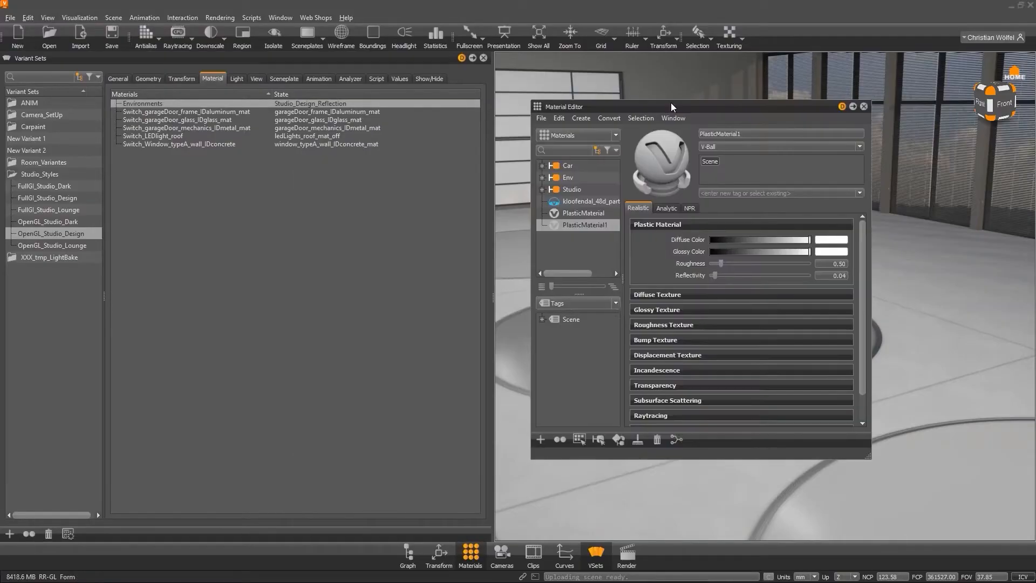
pyautogui.click(863, 107)
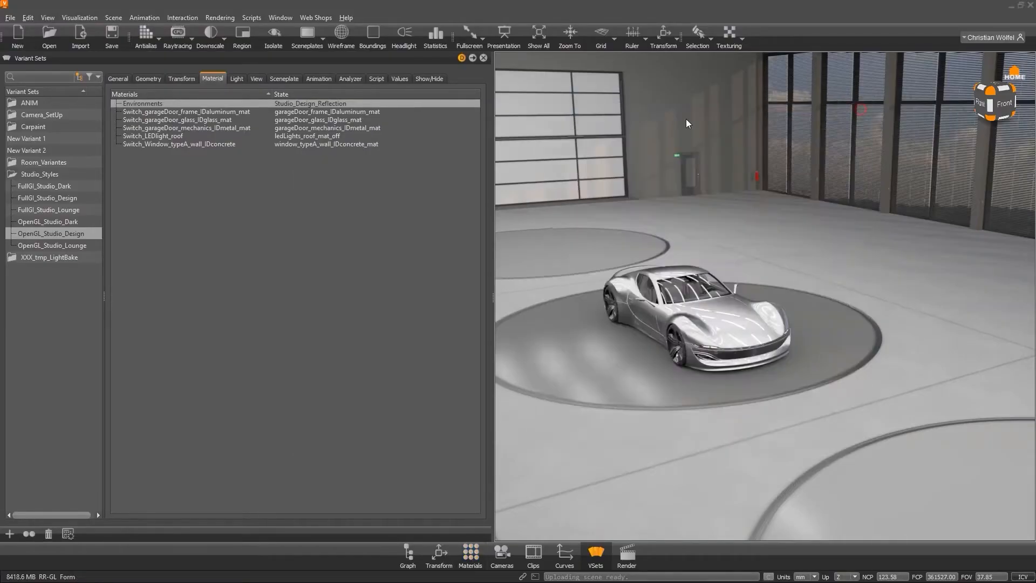
# Try setting the Environments state to Studio_Dark_Reflection and applying the OpenGL_Studio_Design variant set.
pyautogui.click(296, 104)
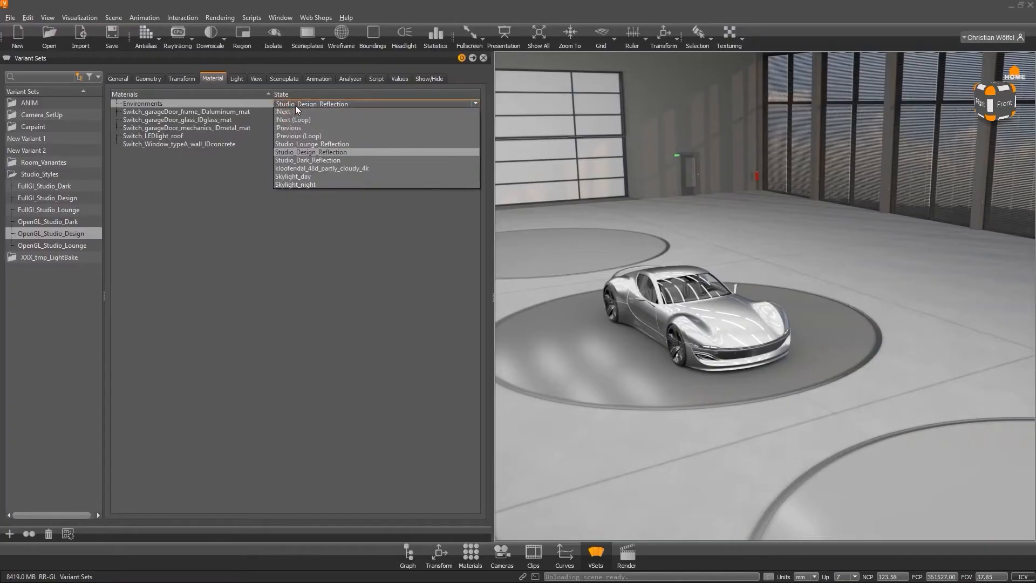
pyautogui.click(331, 161)
pyautogui.doubleClick(63, 235)
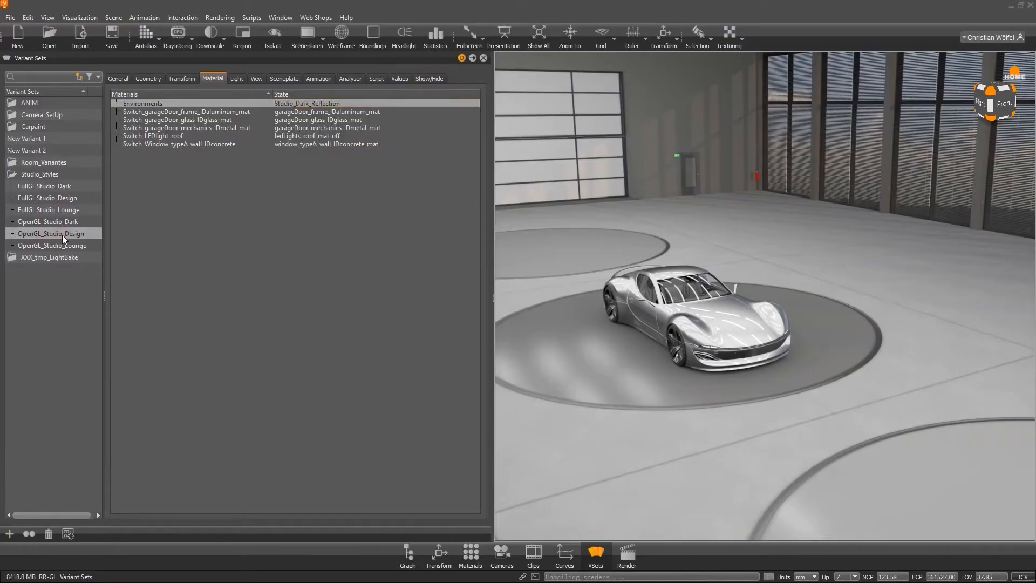
# Set the Environments state back to Studio_Design_Reflection and apply the OpenGL_Studio_Design variant set.
pyautogui.click(344, 102)
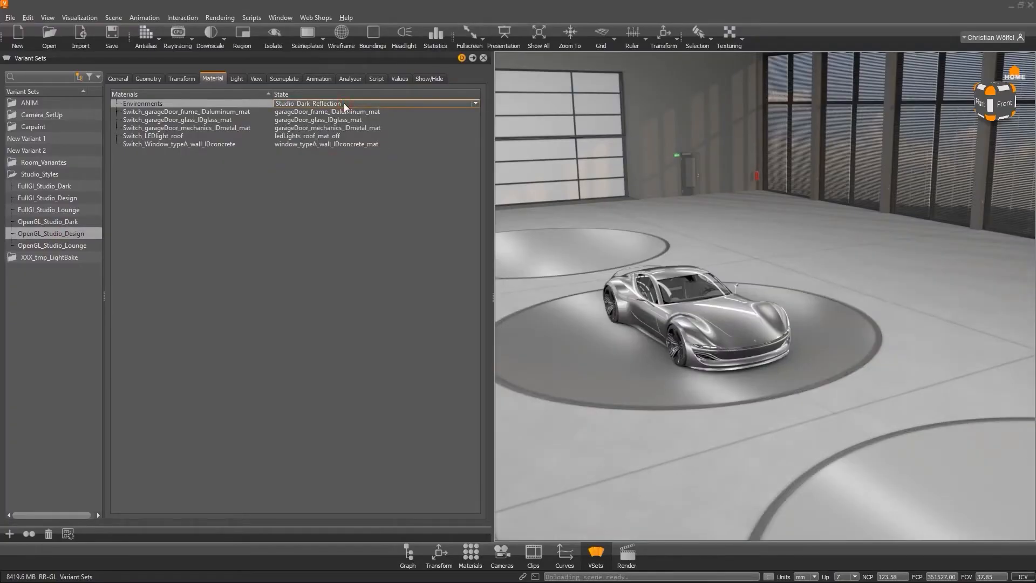
pyautogui.click(345, 103)
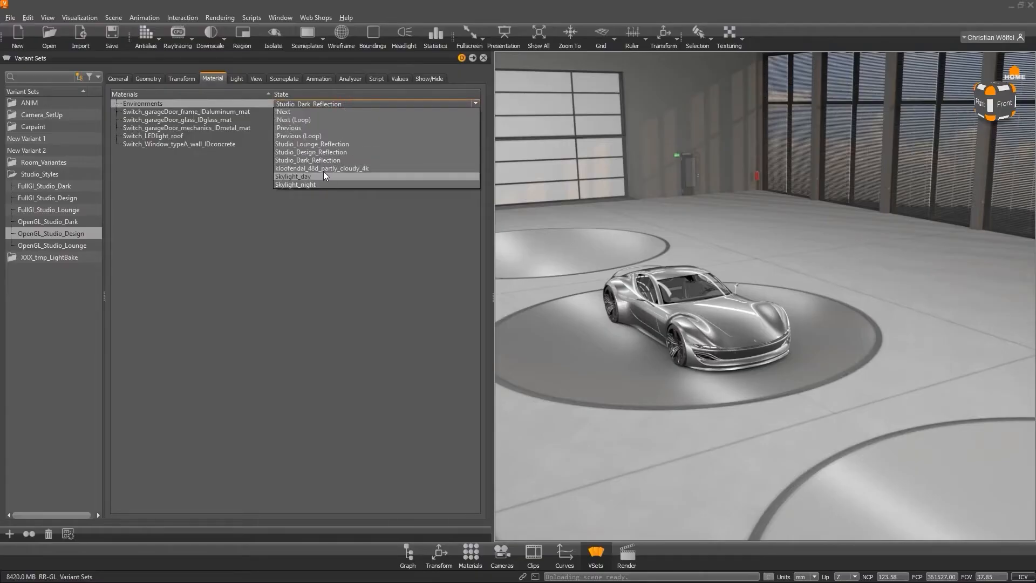
pyautogui.click(322, 153)
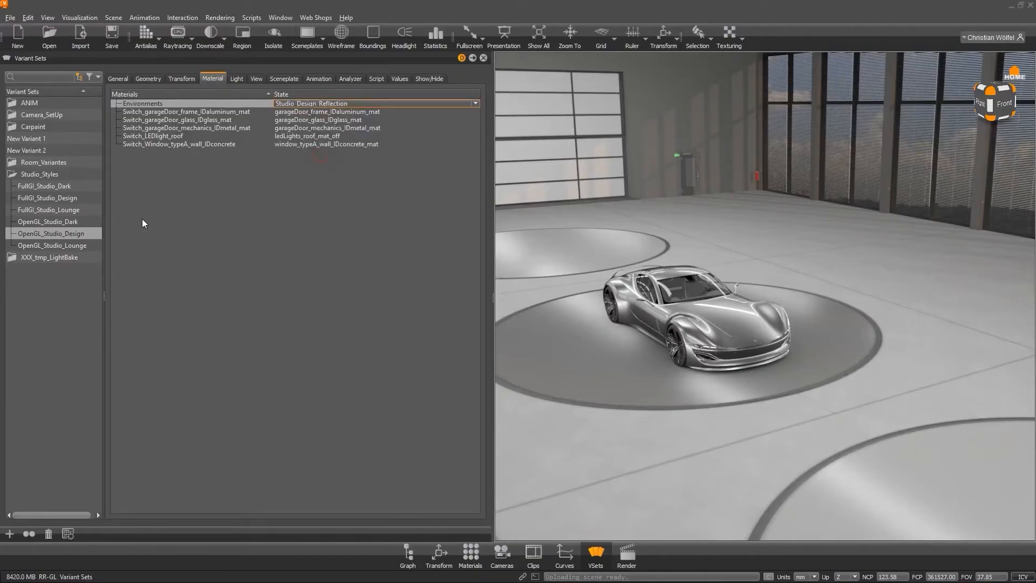
pyautogui.doubleClick(83, 230)
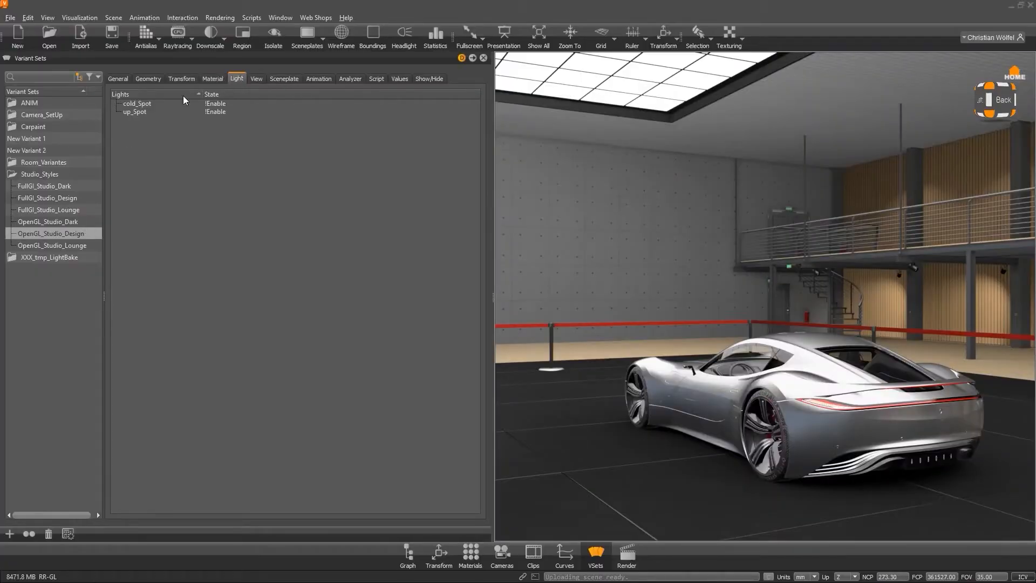
# Switch between the OpenGL_Studio_Dark, OpenGL_Studio_Design and OpenGL_Studio_Lounge variant sets to compare their light states.
pyautogui.click(166, 102)
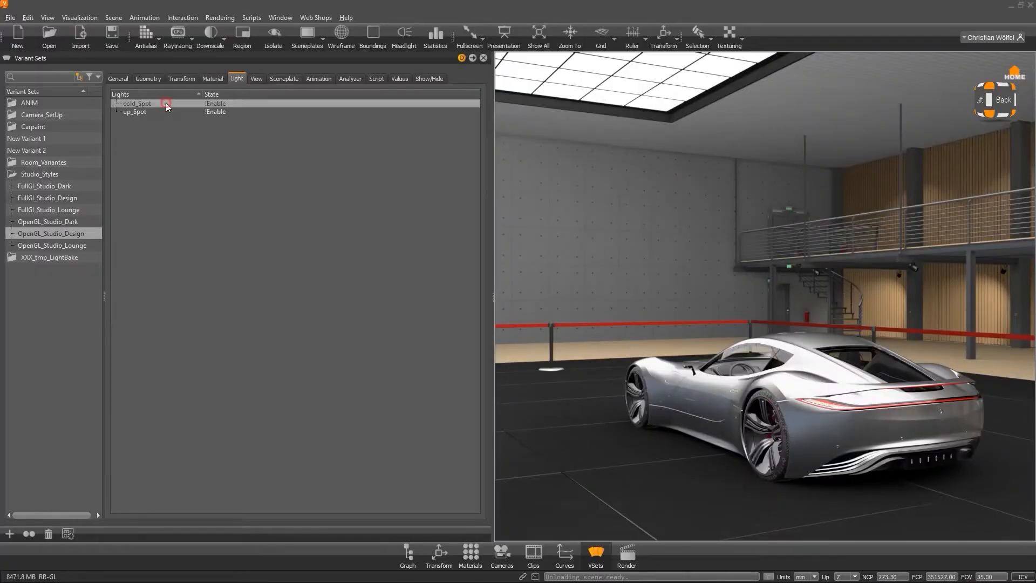
pyautogui.click(74, 222)
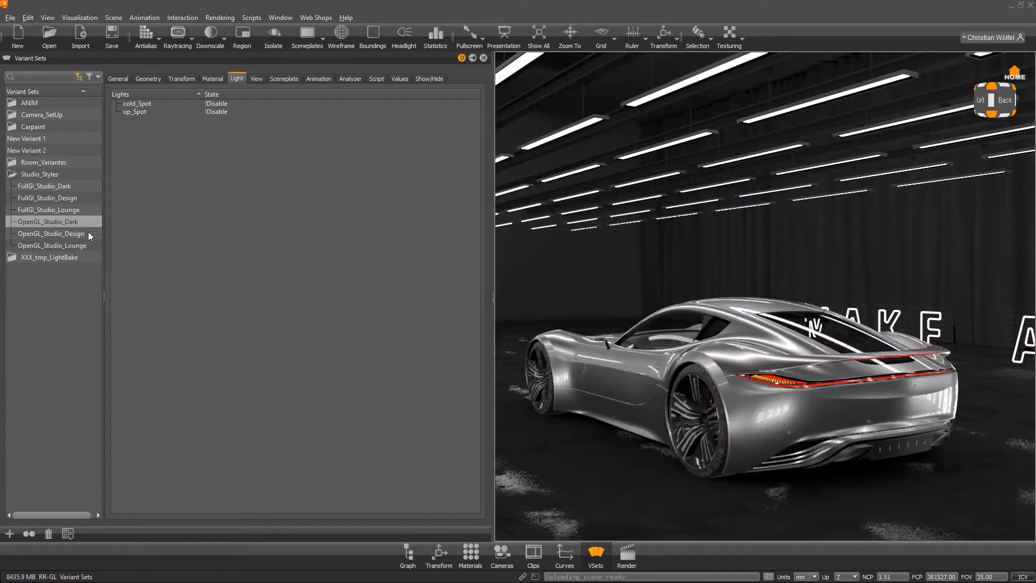
pyautogui.click(89, 233)
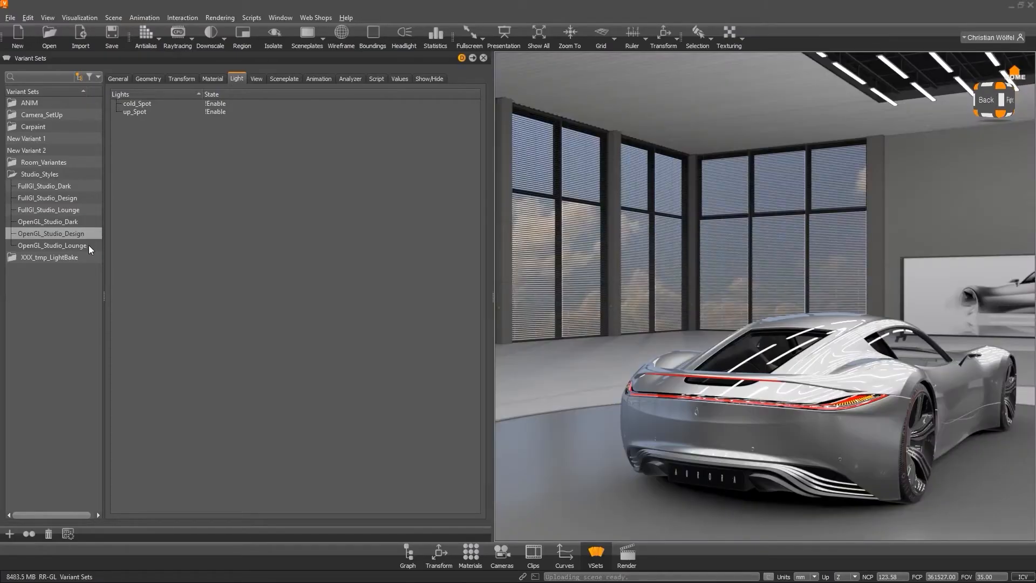
pyautogui.click(88, 245)
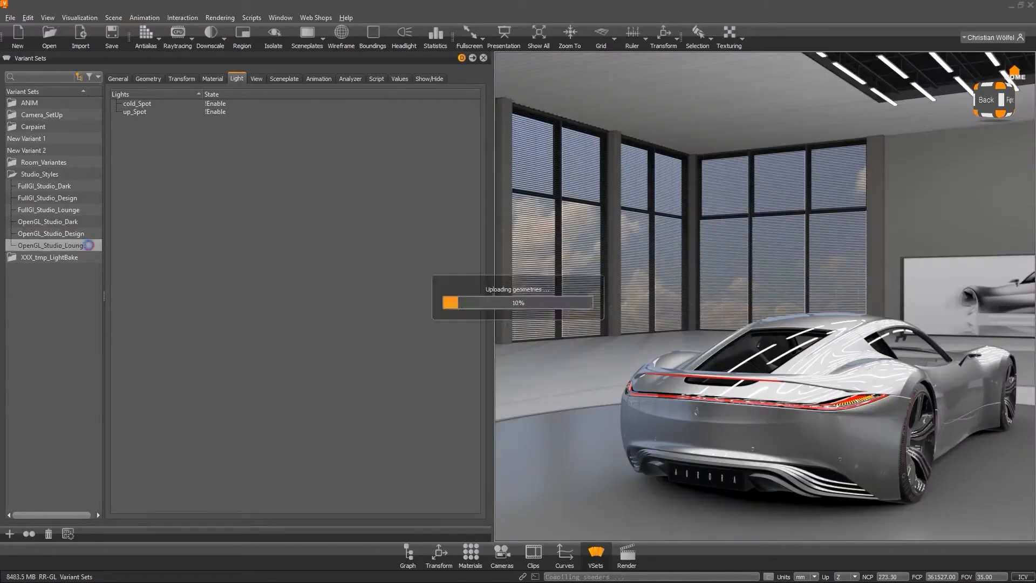
# Review the viewpoint stored in the studio style variant sets while cycling through Design, Dark and Lounge again.
pyautogui.click(257, 79)
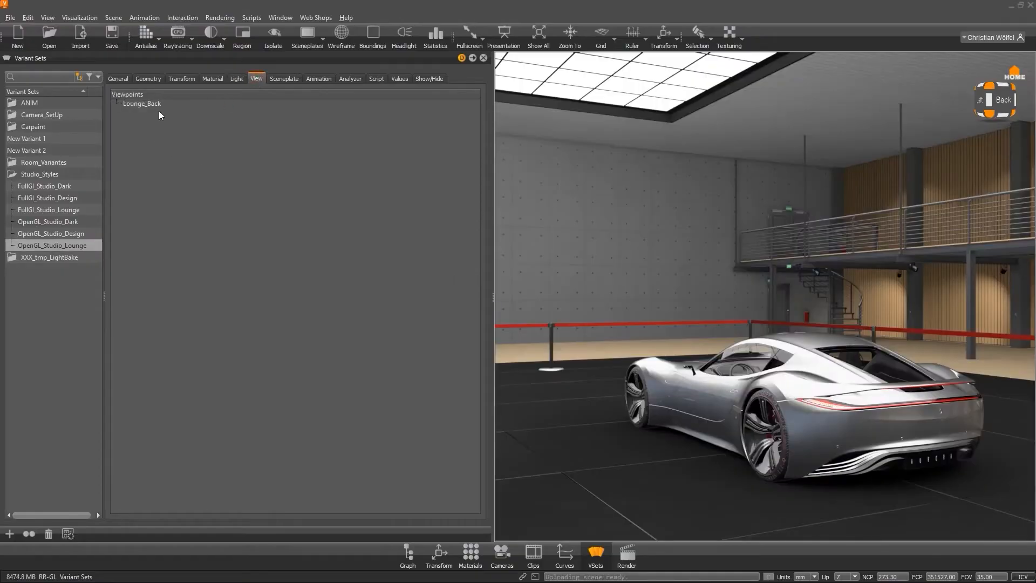
pyautogui.click(76, 234)
pyautogui.click(79, 222)
pyautogui.click(80, 234)
pyautogui.click(82, 245)
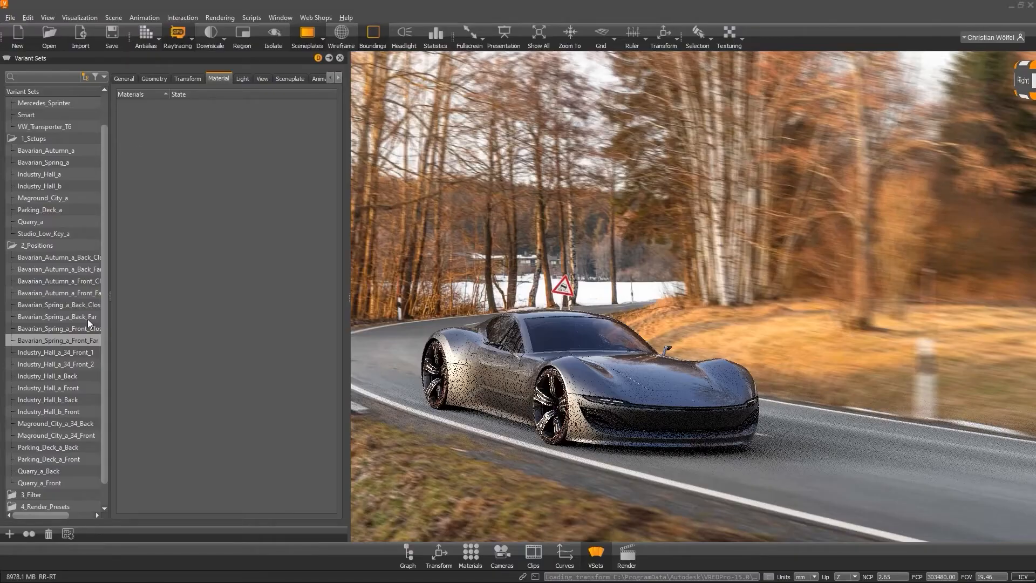
# Switch among the Bavarian_Spring_a position variant sets and review their light, view and material settings.
pyautogui.click(75, 329)
pyautogui.click(74, 316)
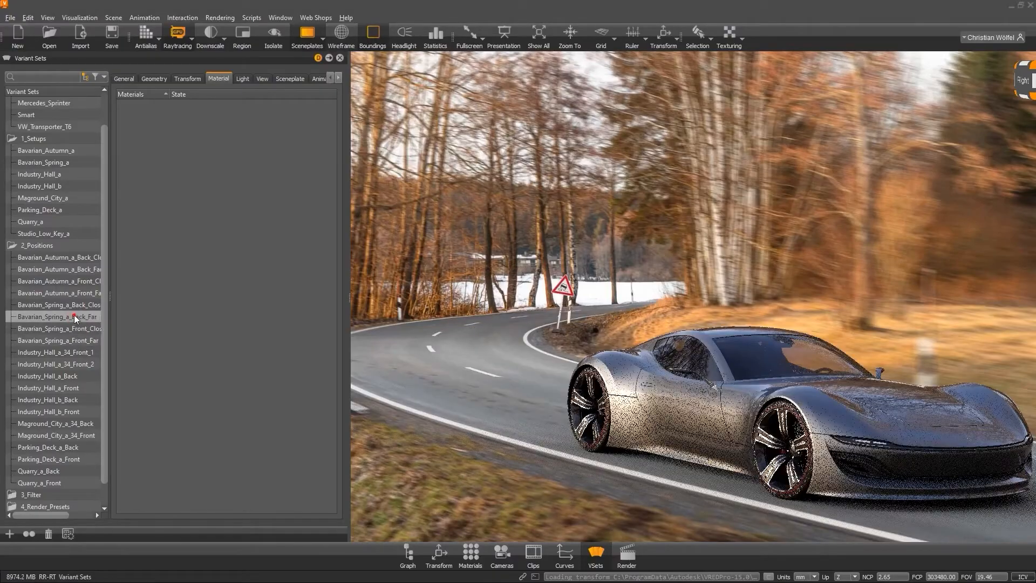
pyautogui.click(76, 304)
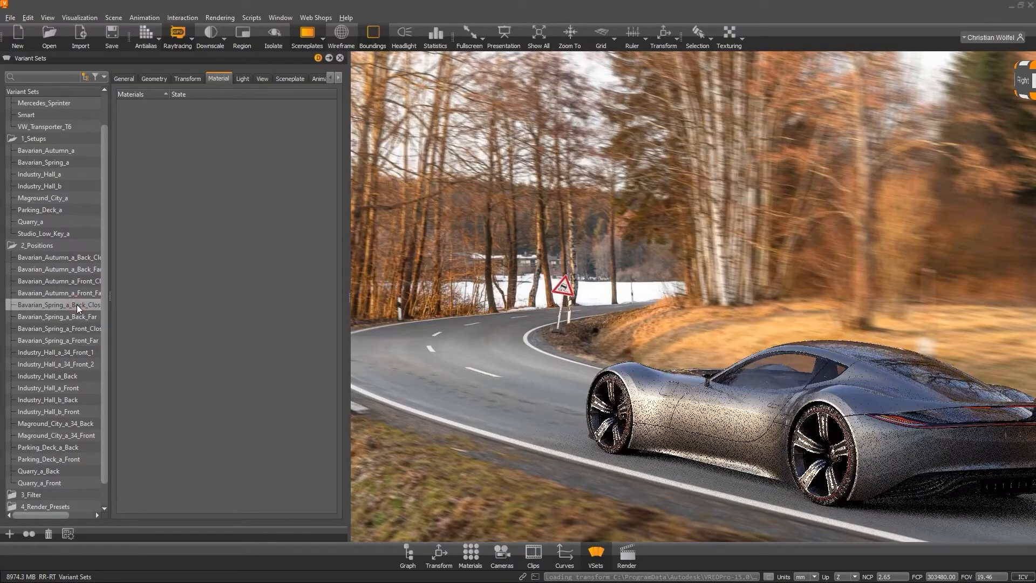
pyautogui.click(243, 80)
pyautogui.click(263, 79)
pyautogui.click(218, 79)
# Select the Industry_Hall_a setup and inspect its backplates and frontplates in the Sceneplate Editor, then close it.
pyautogui.click(57, 175)
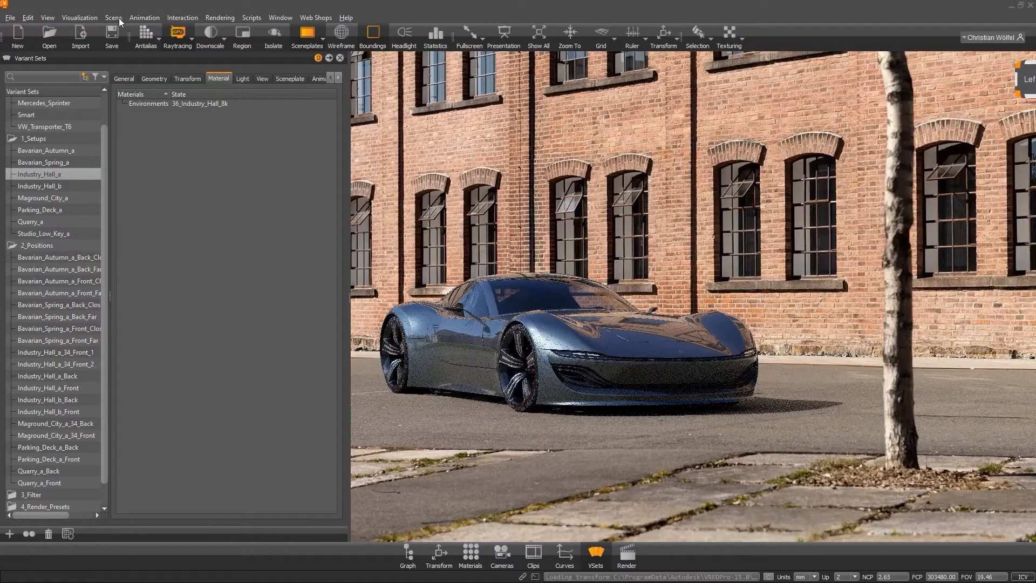
pyautogui.click(116, 18)
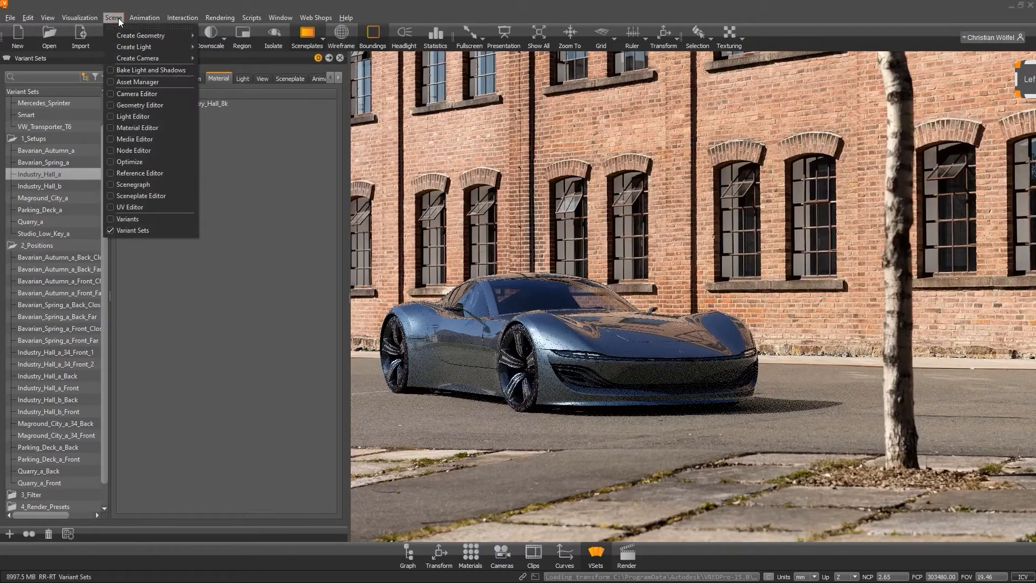
pyautogui.click(142, 196)
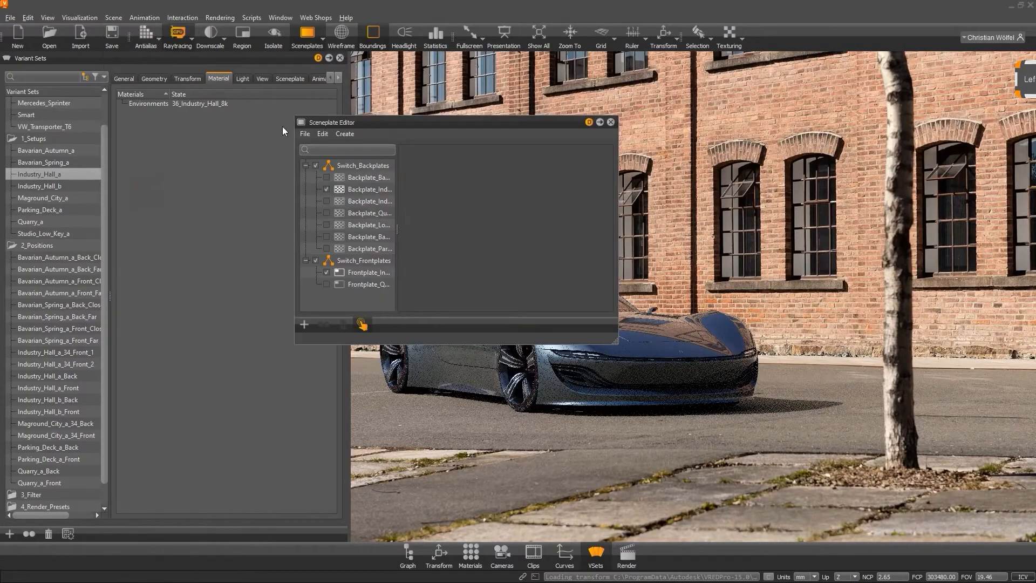
pyautogui.click(366, 190)
pyautogui.click(305, 166)
pyautogui.click(306, 177)
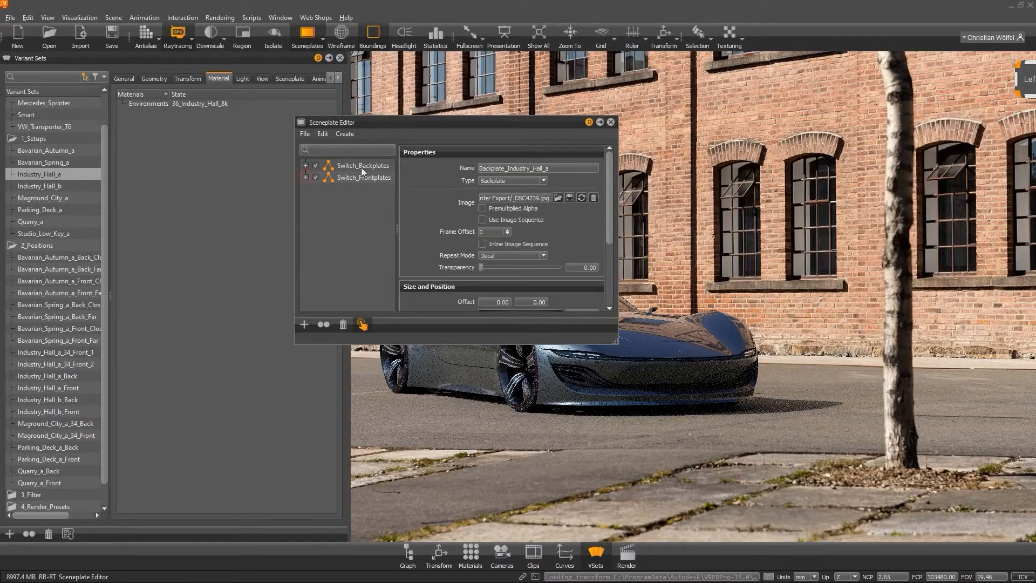
pyautogui.click(611, 122)
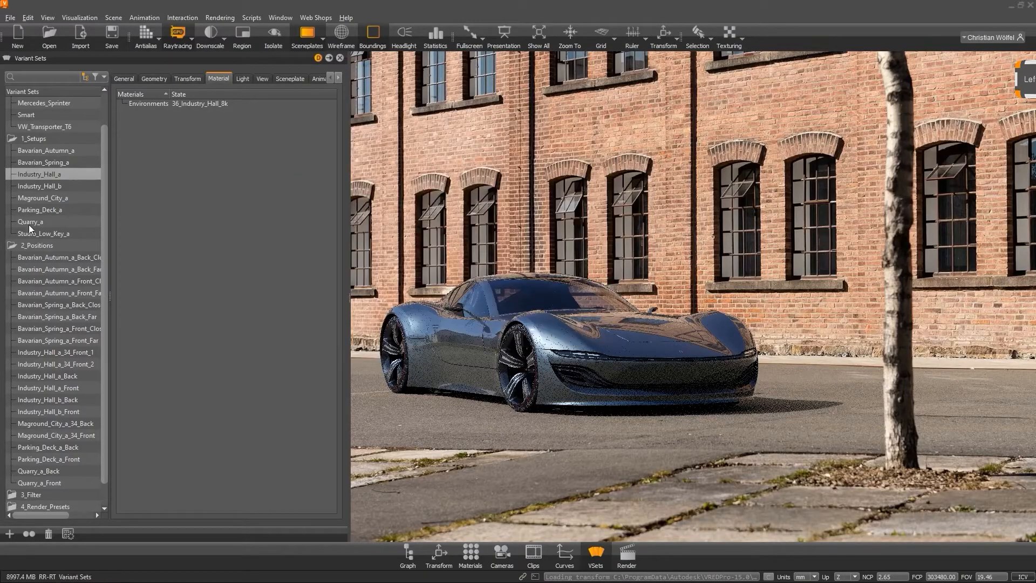
# Apply the Industry_Hall_a position variant sets in turn, then the Quarry_a setup and its front position.
pyautogui.doubleClick(76, 353)
pyautogui.doubleClick(75, 365)
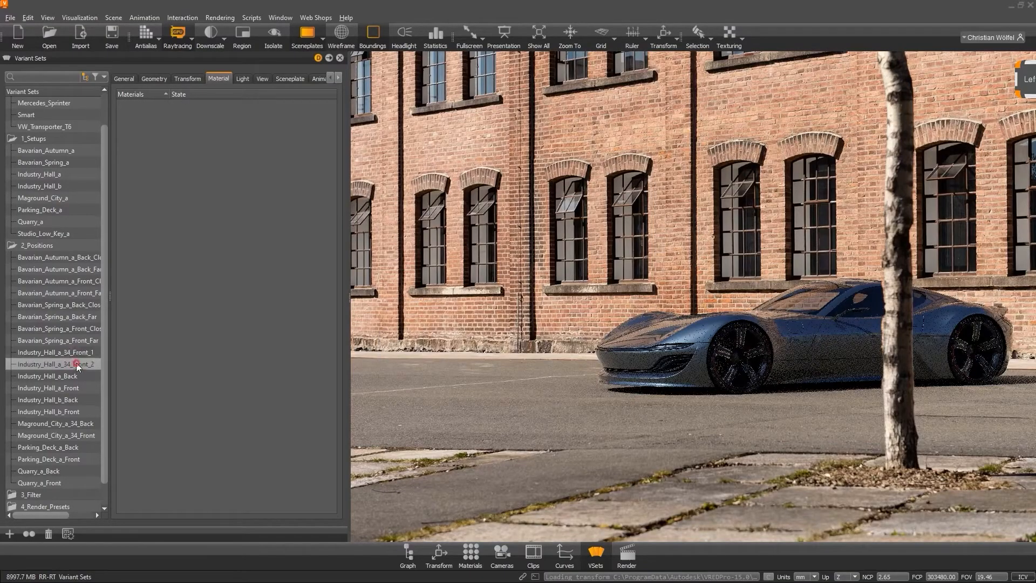
pyautogui.doubleClick(74, 376)
pyautogui.doubleClick(72, 388)
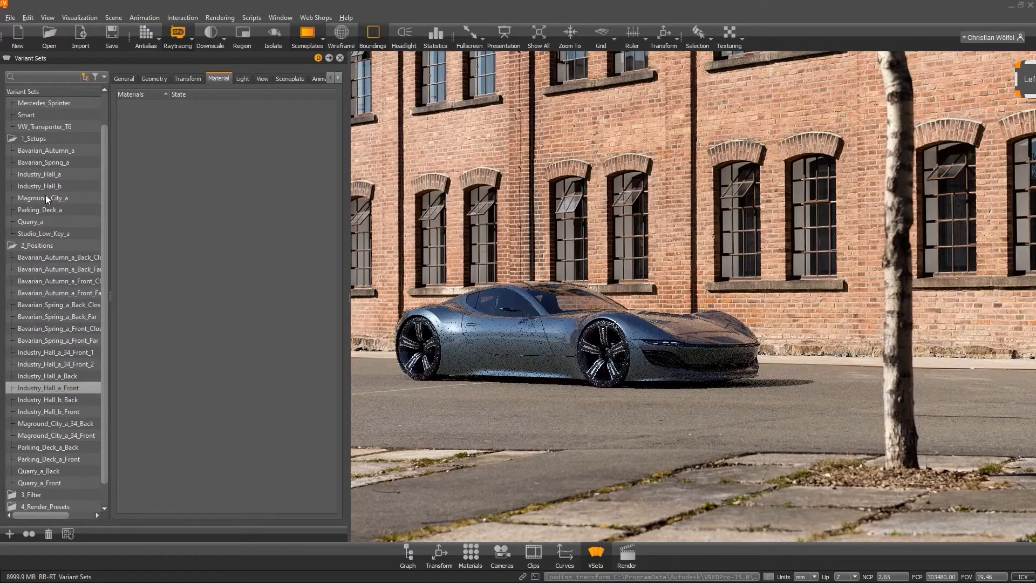
pyautogui.doubleClick(42, 221)
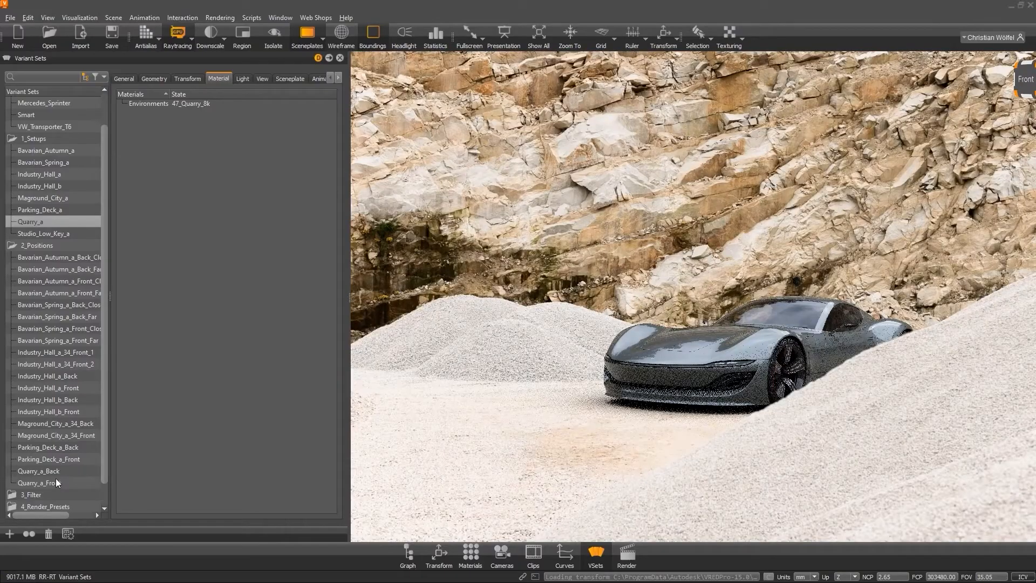
pyautogui.doubleClick(57, 482)
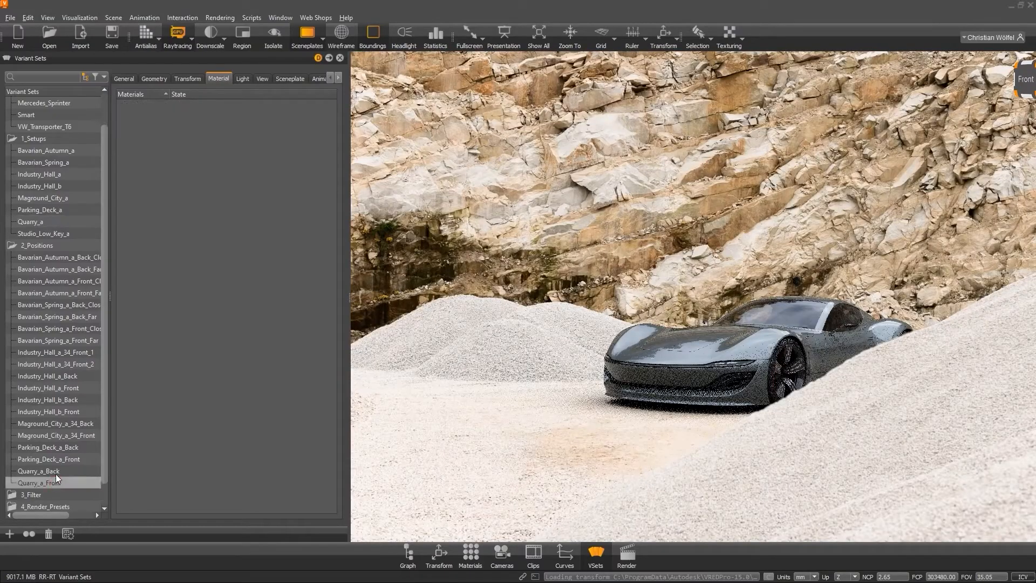
# Apply the Parking_Deck_a setup and its back and front position variant sets.
pyautogui.doubleClick(42, 209)
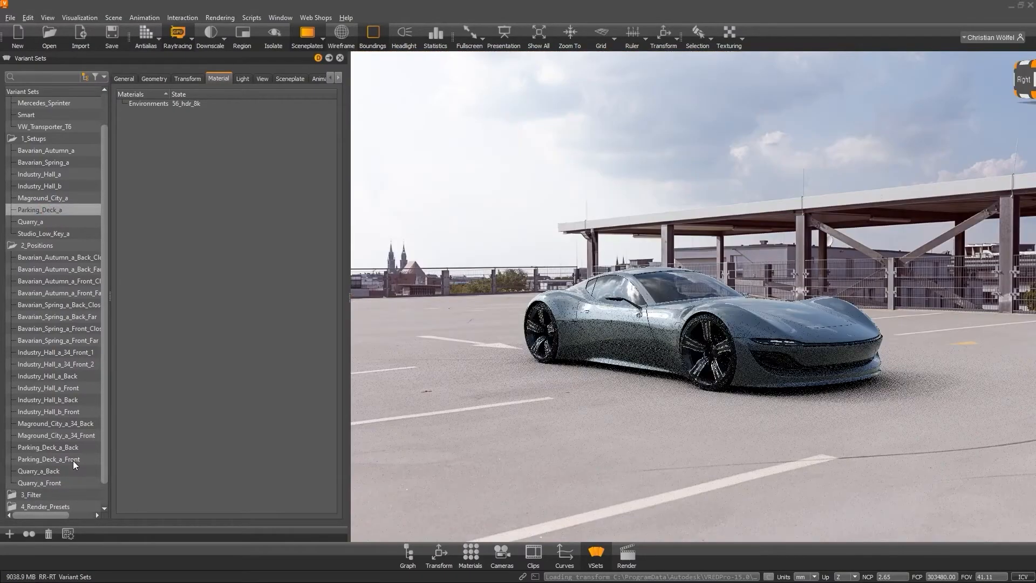
pyautogui.doubleClick(82, 447)
pyautogui.doubleClick(78, 460)
# Apply the Industry_Hall_b setup with its back and front positions, then the Bavarian_Spring_a setup.
pyautogui.doubleClick(60, 185)
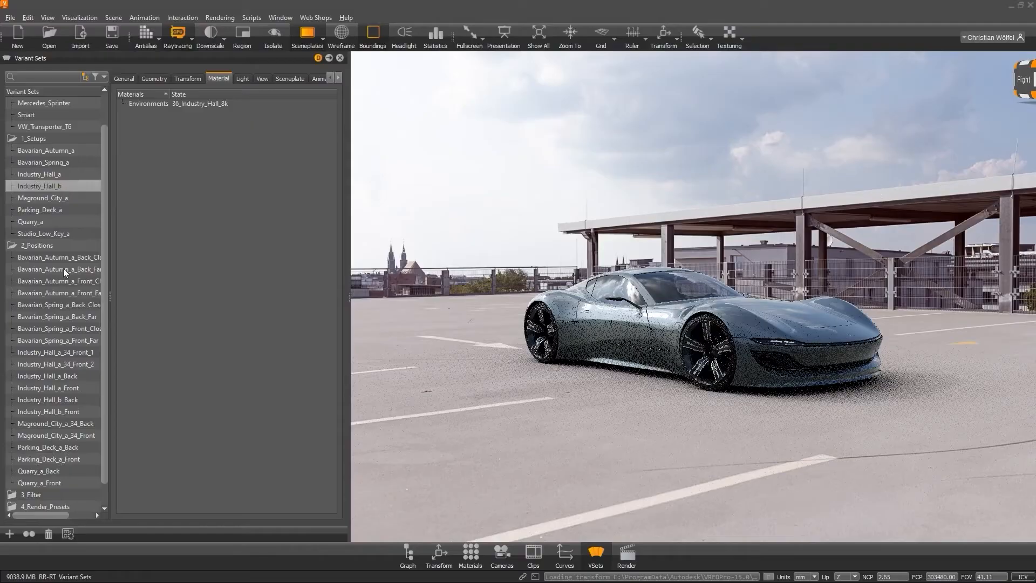
pyautogui.doubleClick(68, 399)
pyautogui.doubleClick(68, 411)
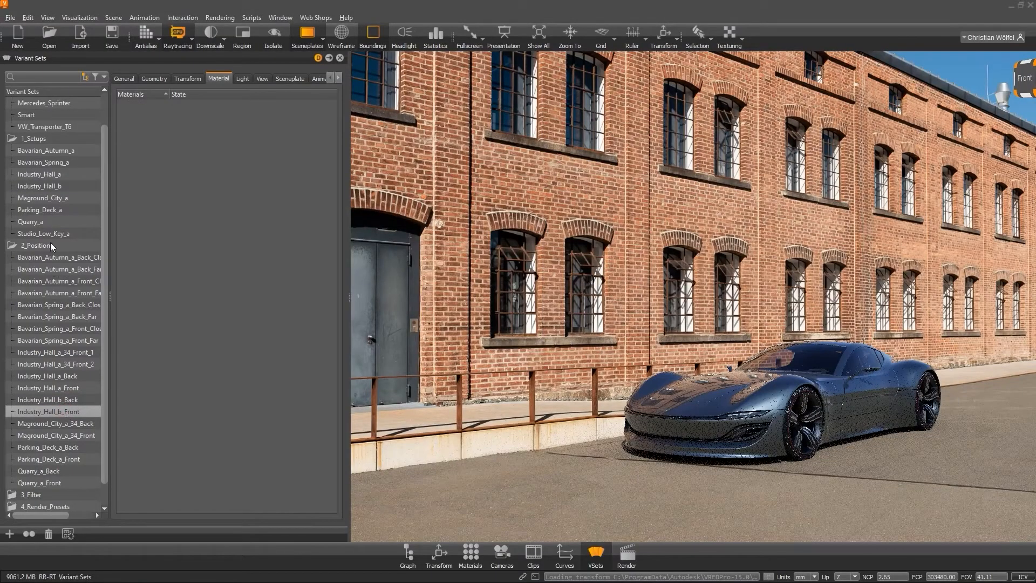
pyautogui.doubleClick(58, 164)
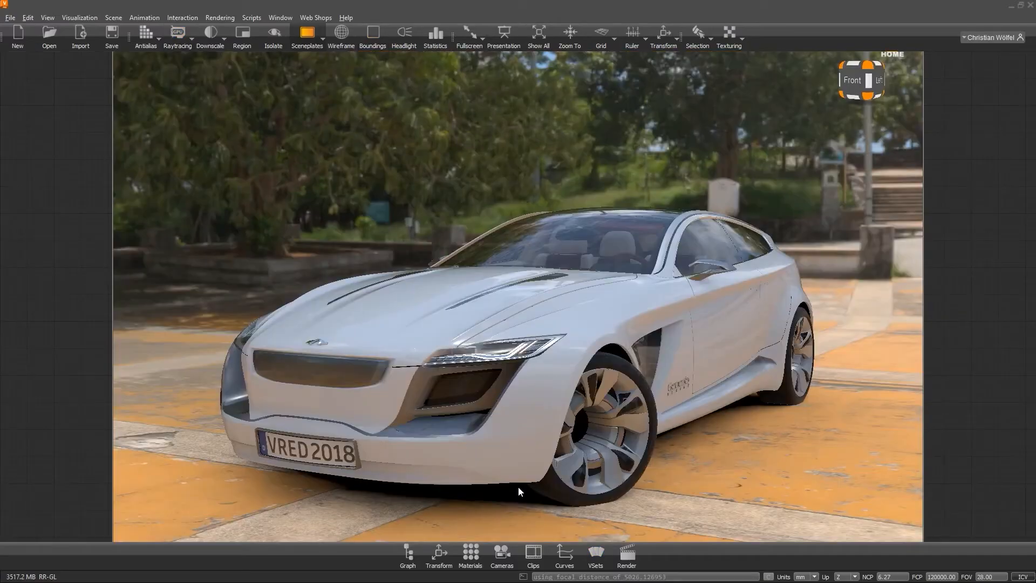
# Open the Clip Maker to review the car's animation clips, then close it.
pyautogui.click(533, 553)
pyautogui.click(55, 115)
pyautogui.click(56, 134)
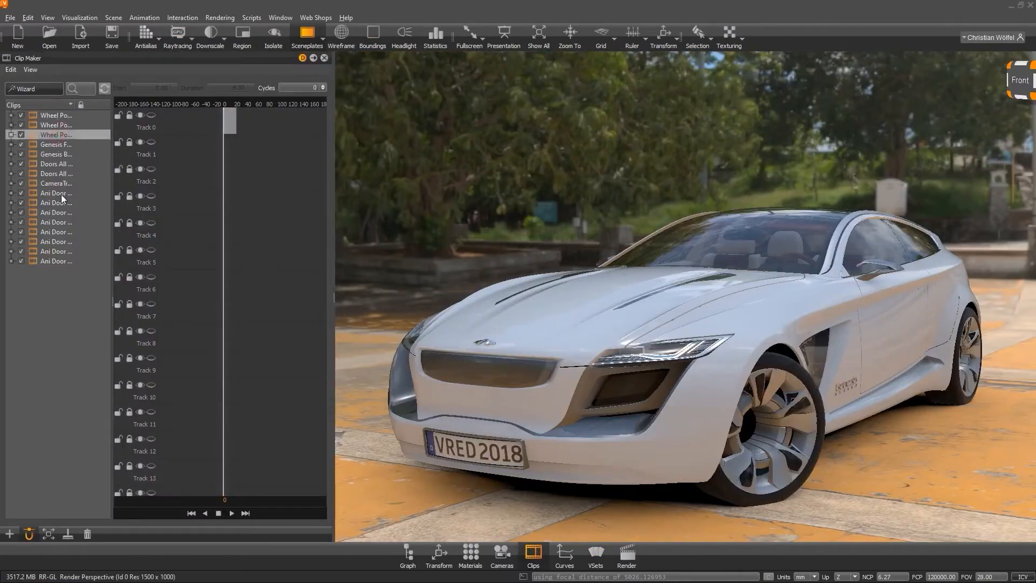
pyautogui.click(325, 58)
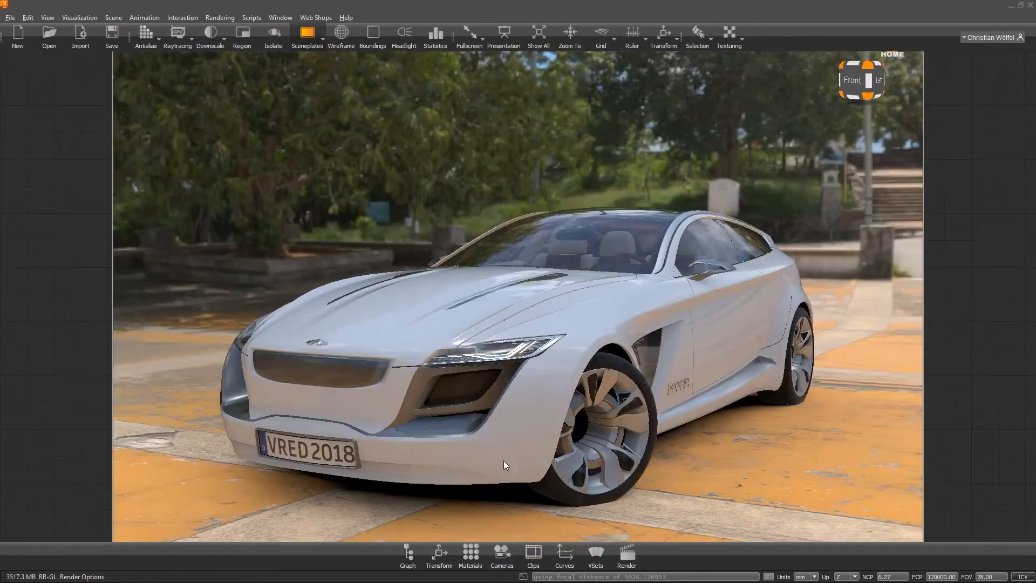
# Reopen Variant Sets and trigger the Door Driver animation variant to open and close the driver's door.
pyautogui.click(594, 553)
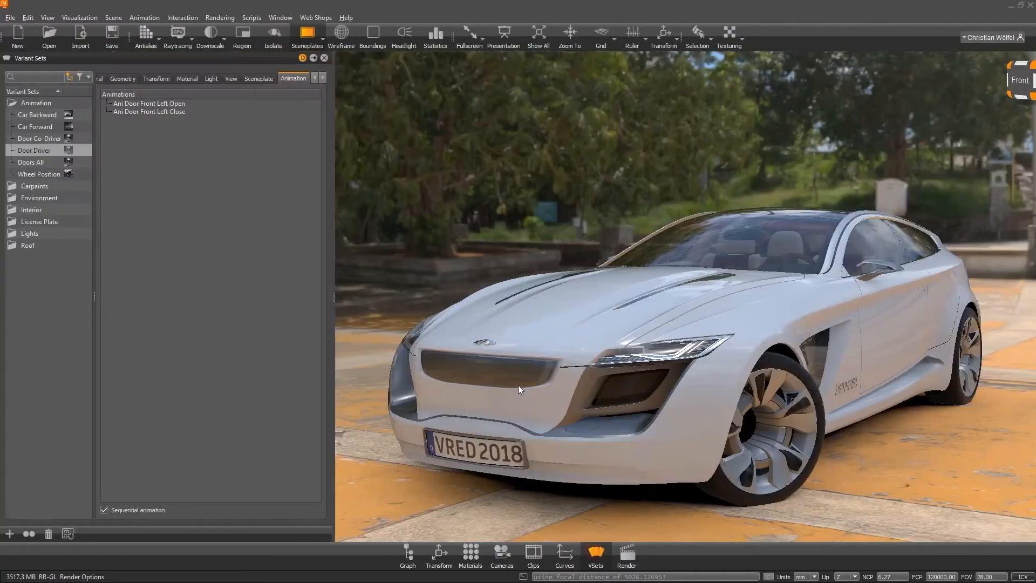
pyautogui.click(42, 161)
pyautogui.click(47, 151)
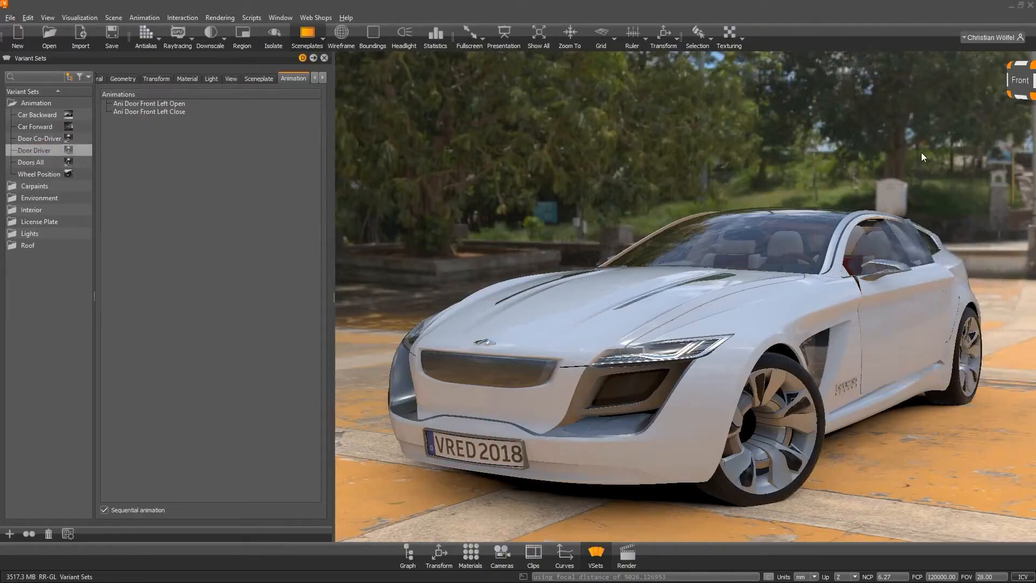
pyautogui.click(908, 281)
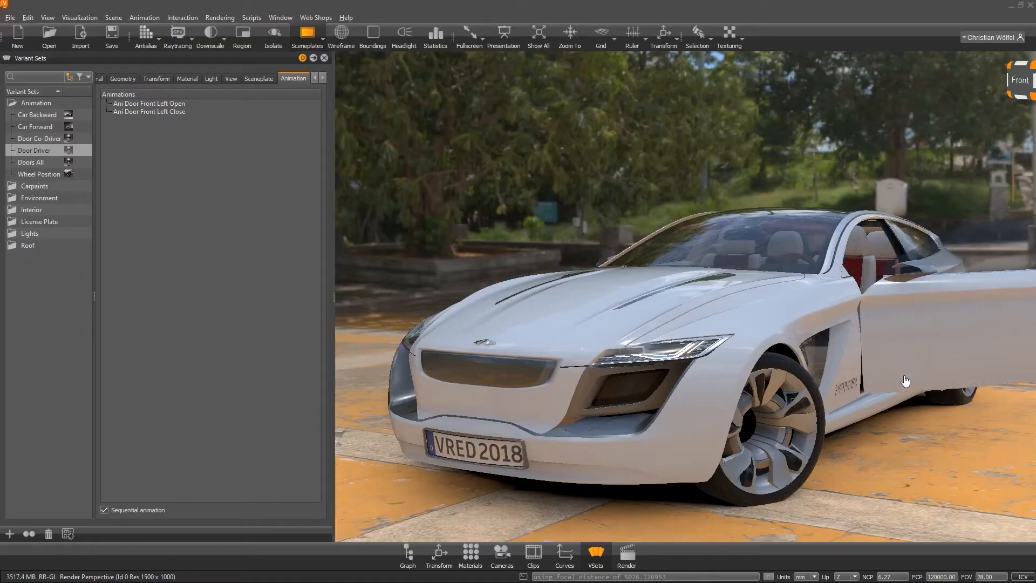
pyautogui.click(972, 292)
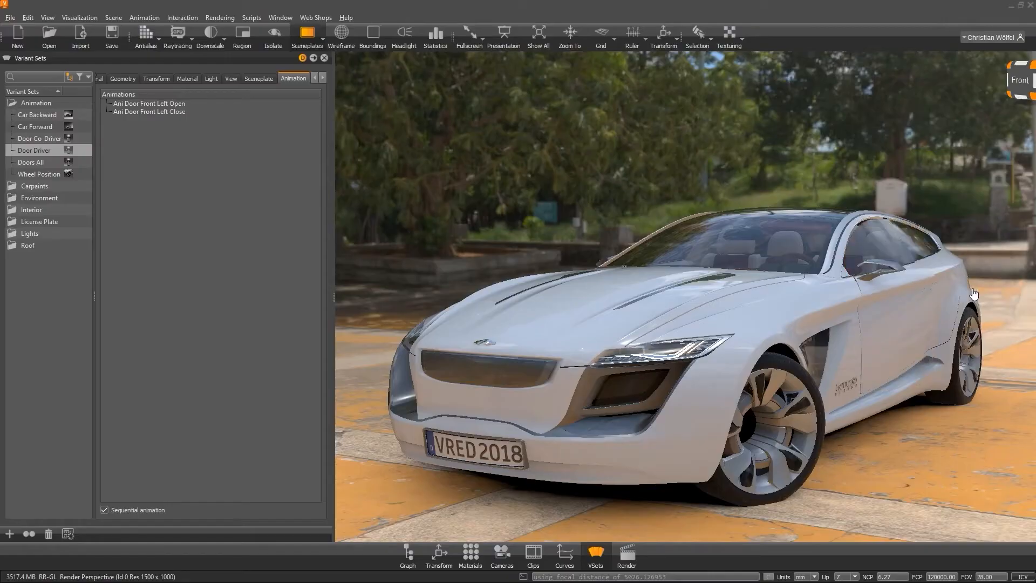
# Open the Automotive_Genesis example scene from the VRED examples folder.
pyautogui.click(10, 17)
pyautogui.click(20, 64)
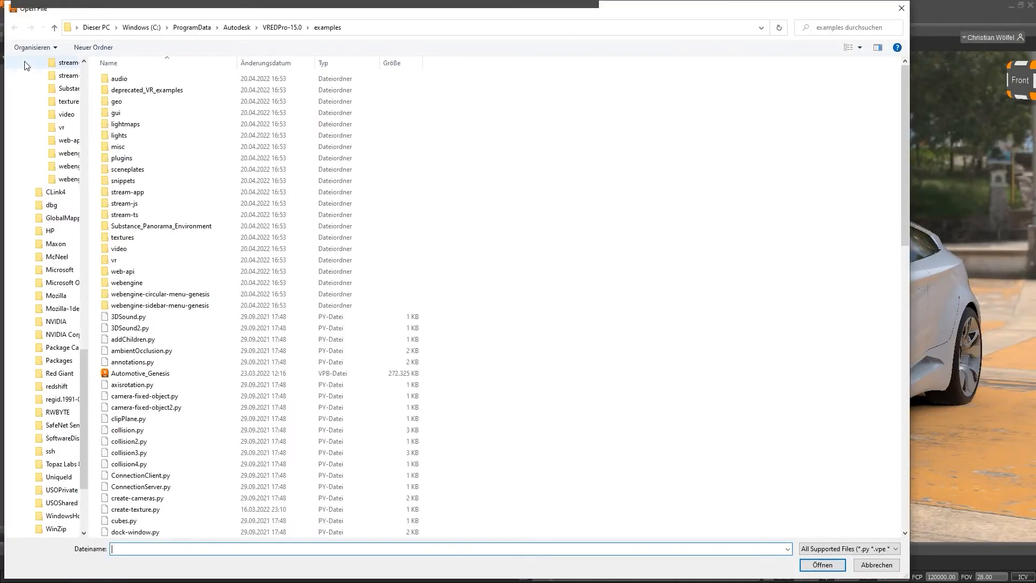
pyautogui.scroll(-2, 171, 304)
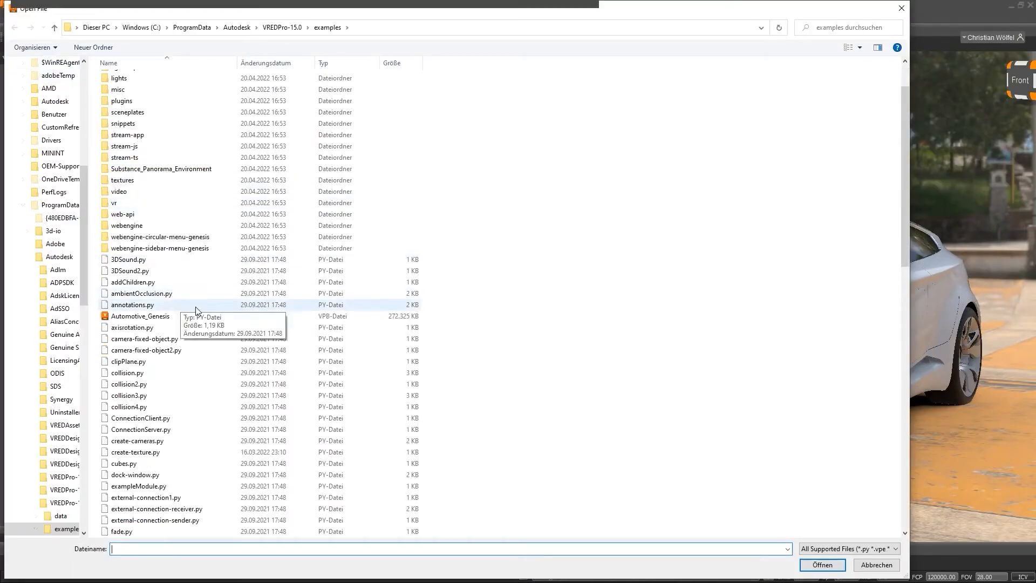
pyautogui.scroll(-3, 178, 304)
pyautogui.click(199, 214)
pyautogui.scroll(-11, 201, 226)
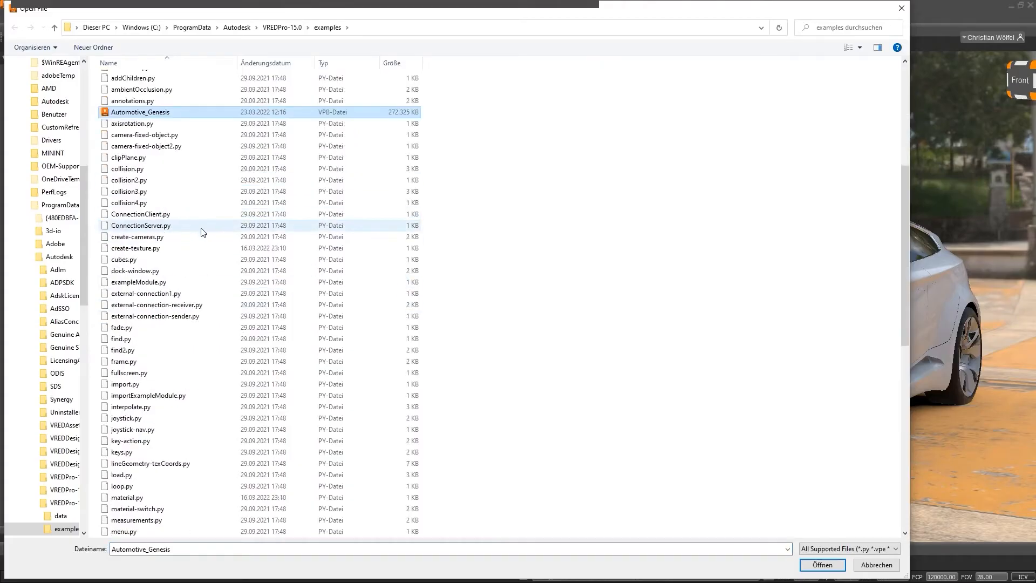
pyautogui.scroll(15, 202, 232)
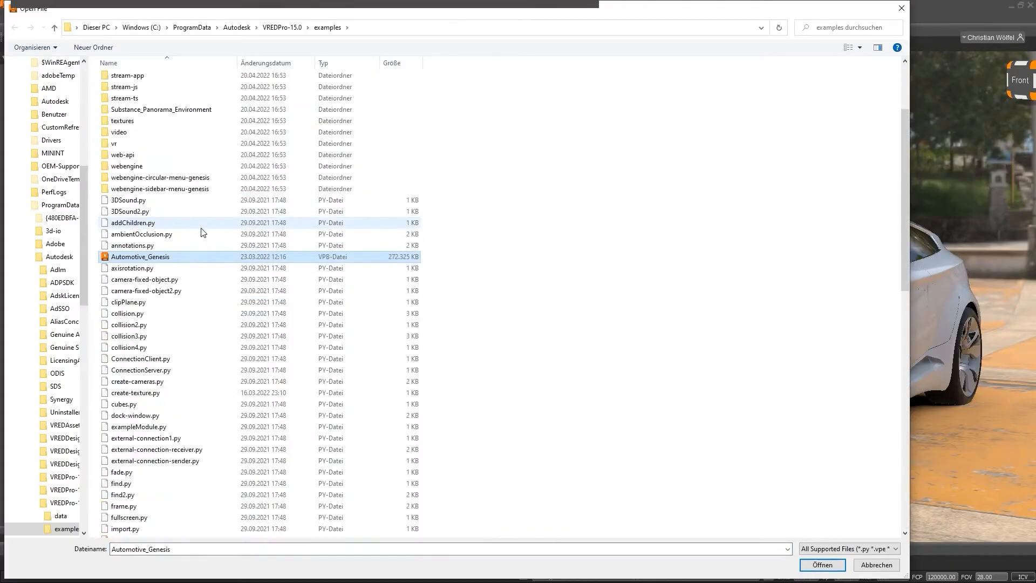
pyautogui.click(871, 565)
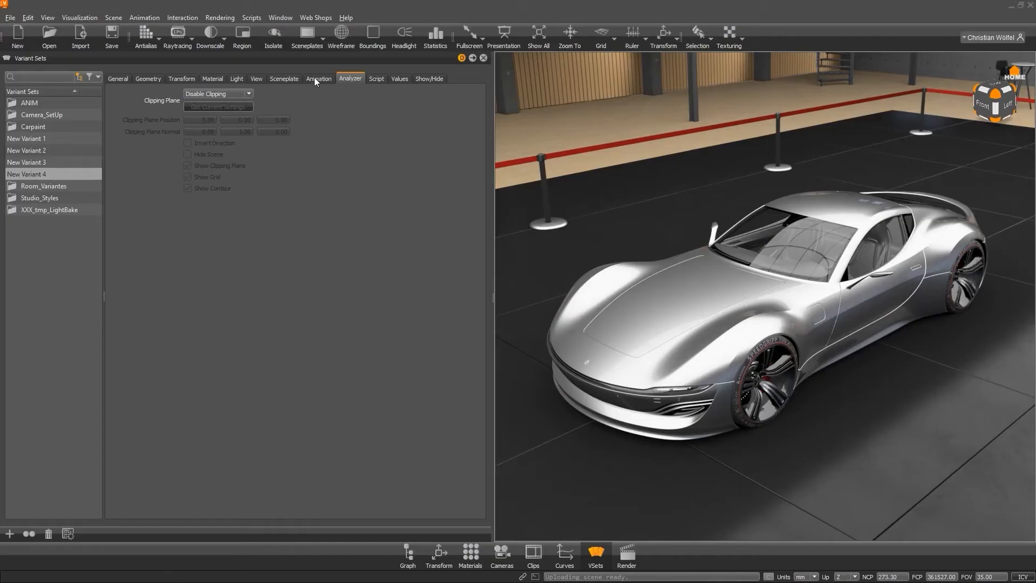
# Apply the New Variant 4, New Variant 1 and New Variant 2 clipping-plane variant sets in turn.
pyautogui.click(40, 173)
pyautogui.click(57, 139)
pyautogui.click(60, 150)
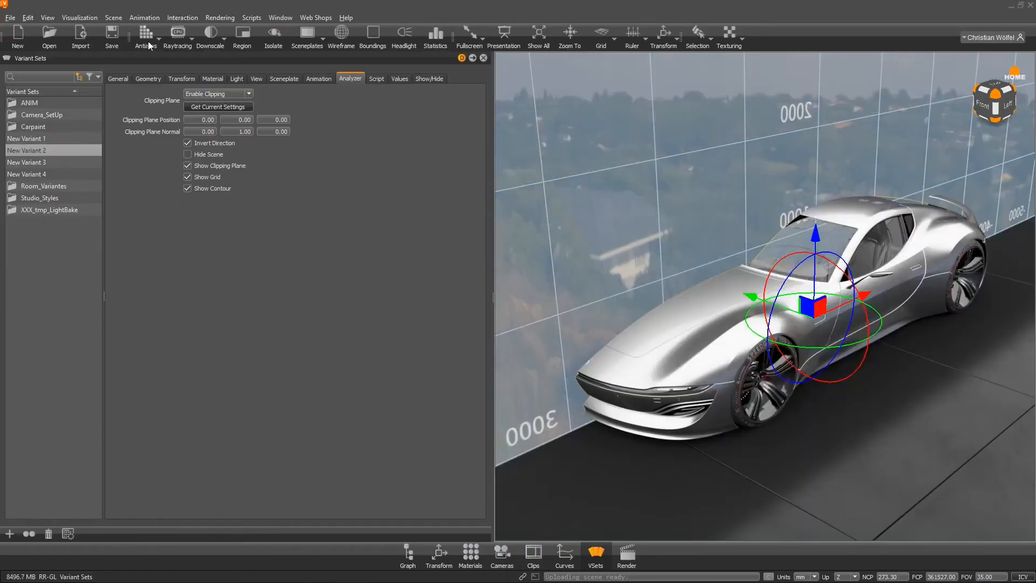
# Change the viewpoint on the clipped car and cycle through New Variant 4, 1, 2, 3 and 4.
pyautogui.click(183, 17)
pyautogui.click(195, 71)
pyautogui.moveTo(501, 108); pyautogui.dragTo(695, 118)
pyautogui.click(773, 119)
pyautogui.click(39, 173)
pyautogui.click(42, 138)
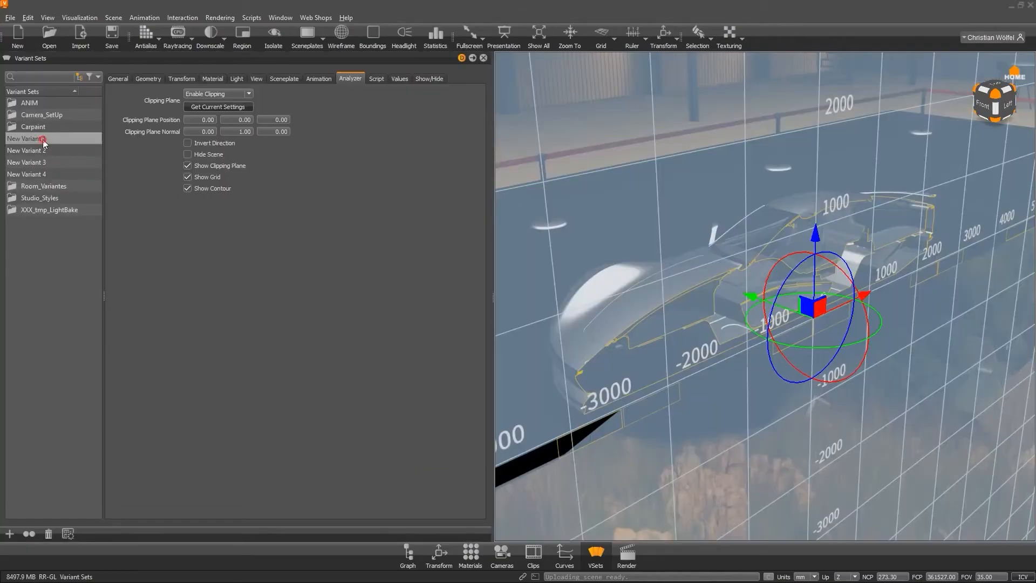
pyautogui.click(45, 147)
pyautogui.click(44, 160)
pyautogui.click(47, 173)
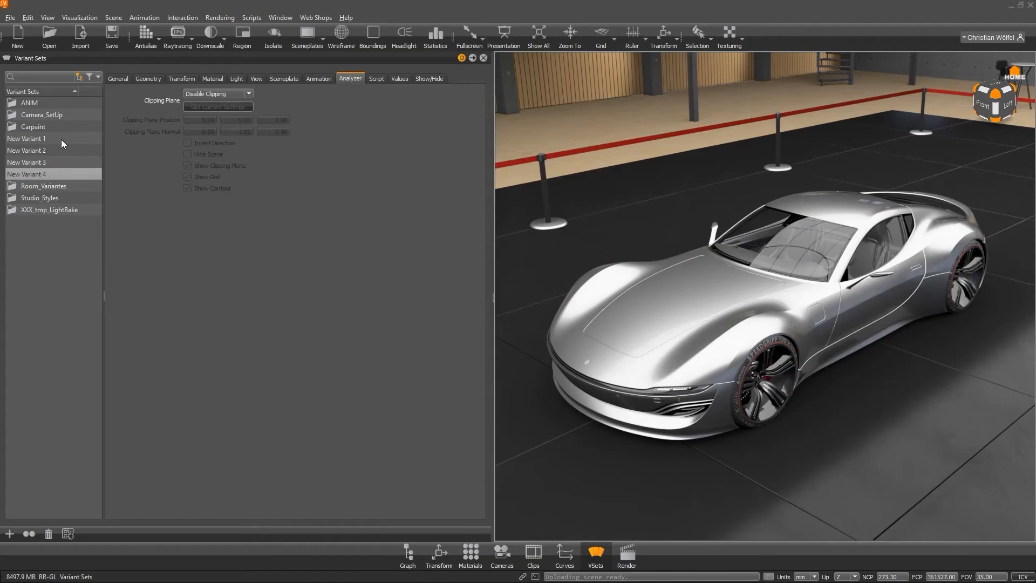
# Toggle the clipping plane by applying New Variant 1, New Variant 2, New Variant 1 and New Variant 4.
pyautogui.click(61, 139)
pyautogui.click(63, 153)
pyautogui.click(60, 139)
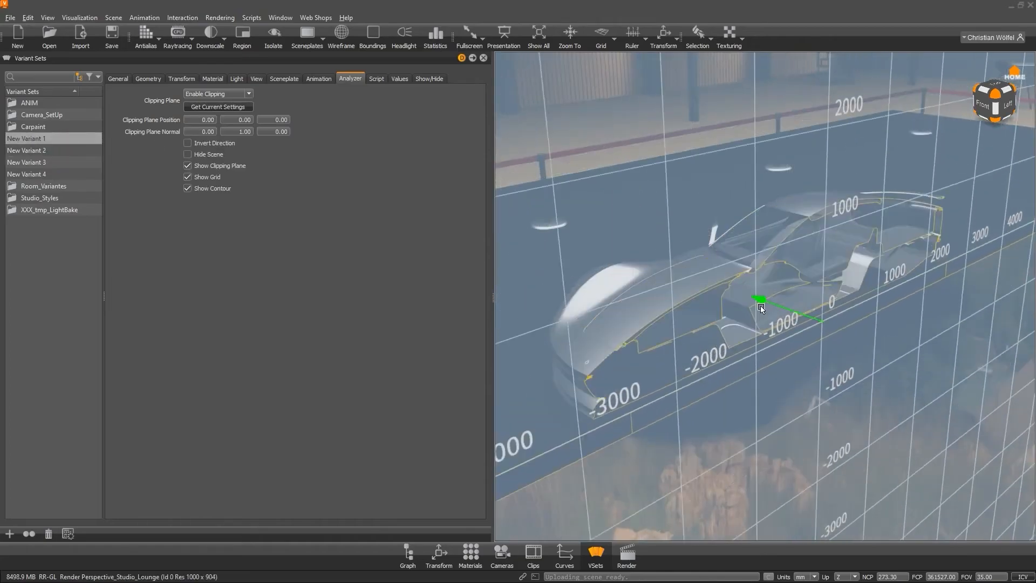
pyautogui.click(70, 173)
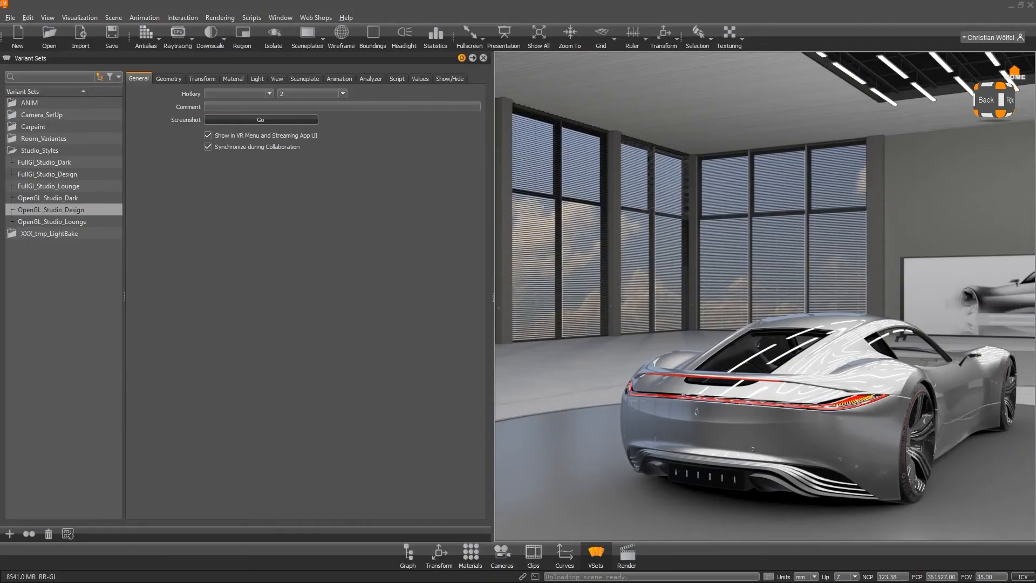
# Orbit the camera around the car to inspect the studio environment.
pyautogui.keyDown('alt'); pyautogui.moveTo(848, 393); pyautogui.dragTo(814, 392, button='right'); pyautogui.keyUp('alt')
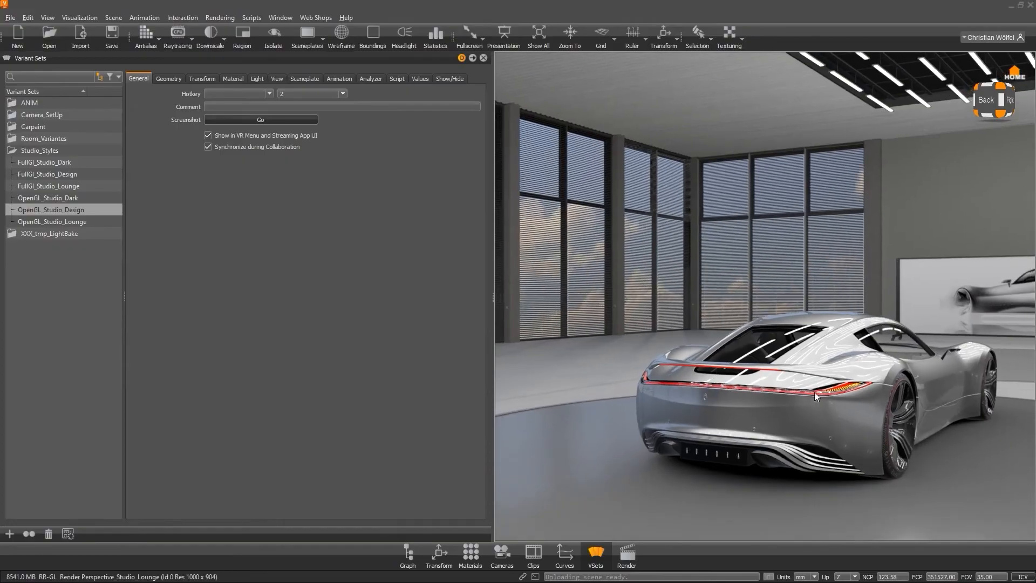
pyautogui.keyDown('alt'); pyautogui.moveTo(733, 410); pyautogui.dragTo(723, 392, button='middle'); pyautogui.keyUp('alt')
pyautogui.moveTo(723, 393); pyautogui.dragTo(876, 403)
pyautogui.moveTo(876, 403); pyautogui.dragTo(660, 360, button='right')
pyautogui.moveTo(660, 360); pyautogui.dragTo(792, 355)
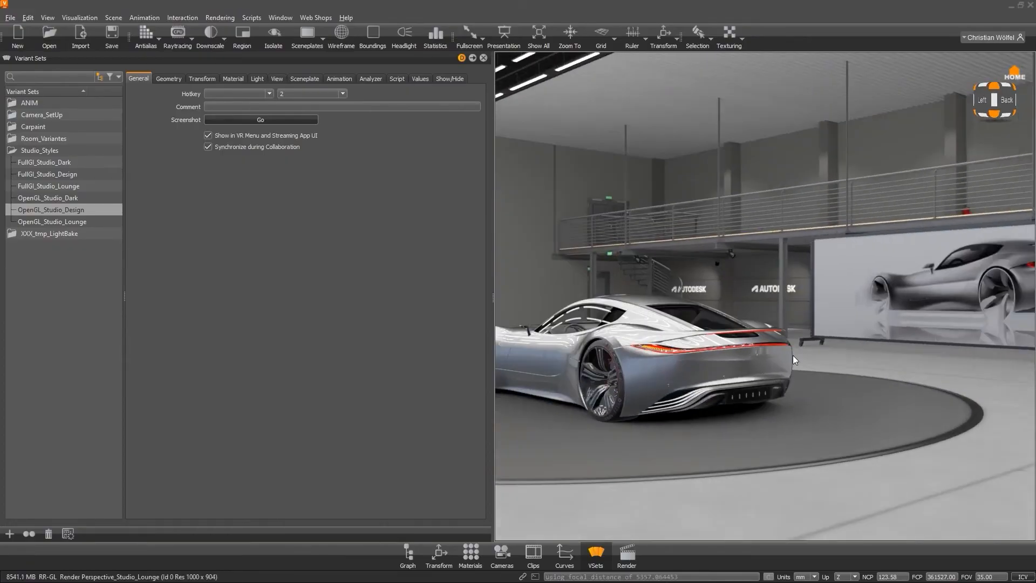
pyautogui.moveTo(792, 355); pyautogui.dragTo(726, 353, button='right')
pyautogui.moveTo(726, 354); pyautogui.dragTo(774, 414, button='middle')
pyautogui.moveTo(774, 415); pyautogui.dragTo(721, 426, button='right')
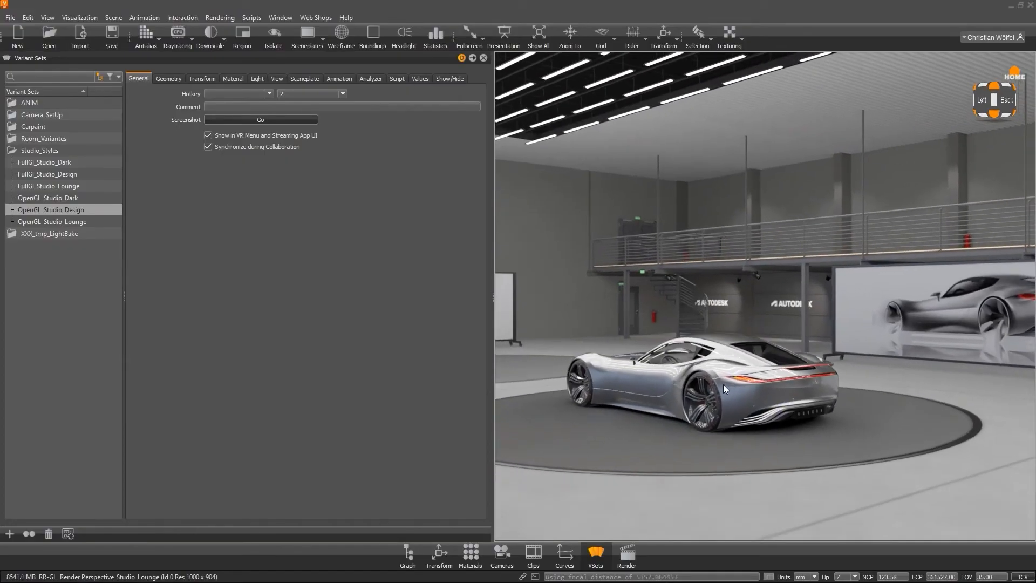
pyautogui.moveTo(721, 426); pyautogui.dragTo(760, 416, button='middle')
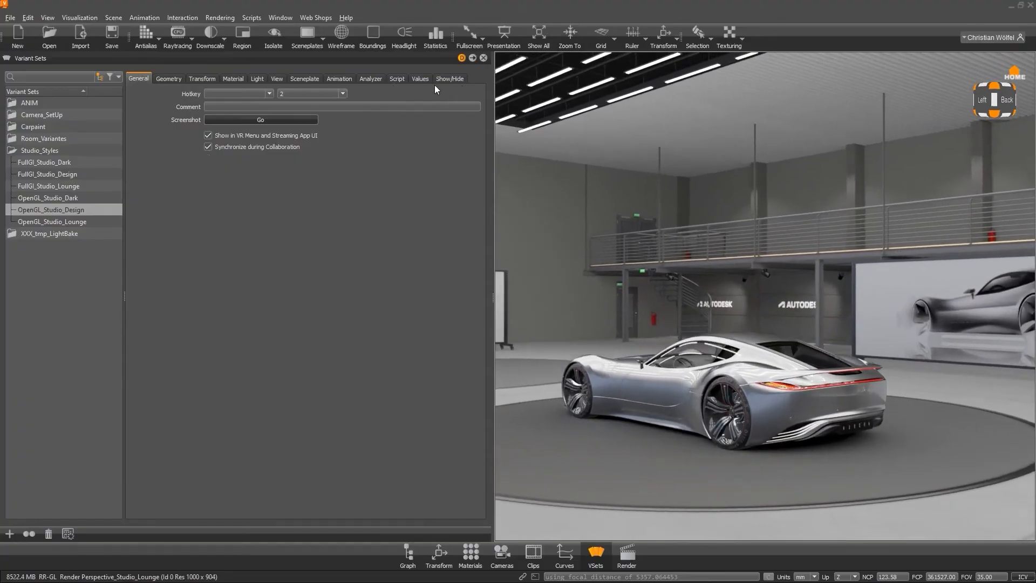
# Examine the scripts of the FullGI and OpenGL Studio_Styles variant sets, then expand the Room_Variantes group.
pyautogui.click(397, 79)
pyautogui.click(337, 158)
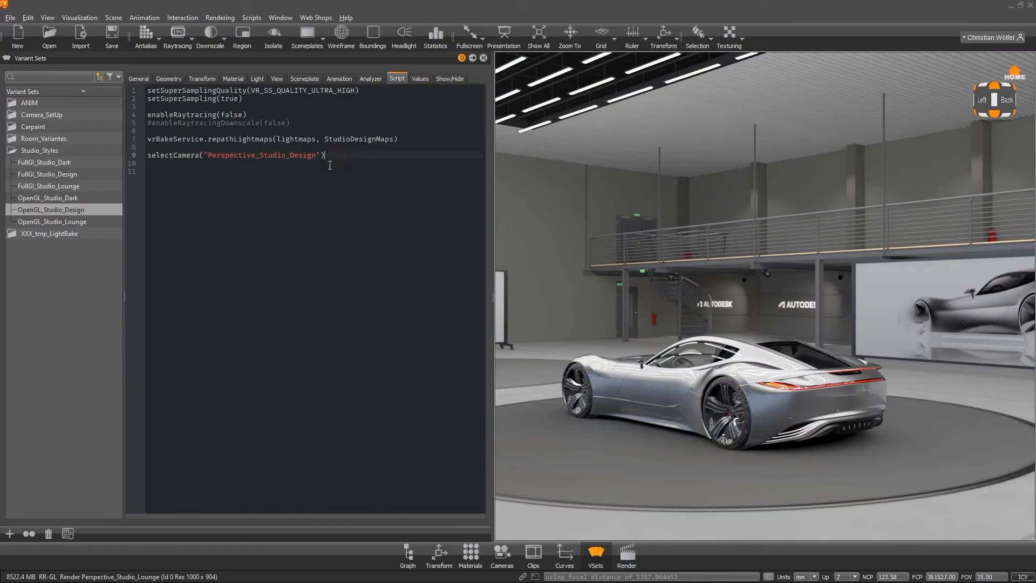
pyautogui.click(79, 199)
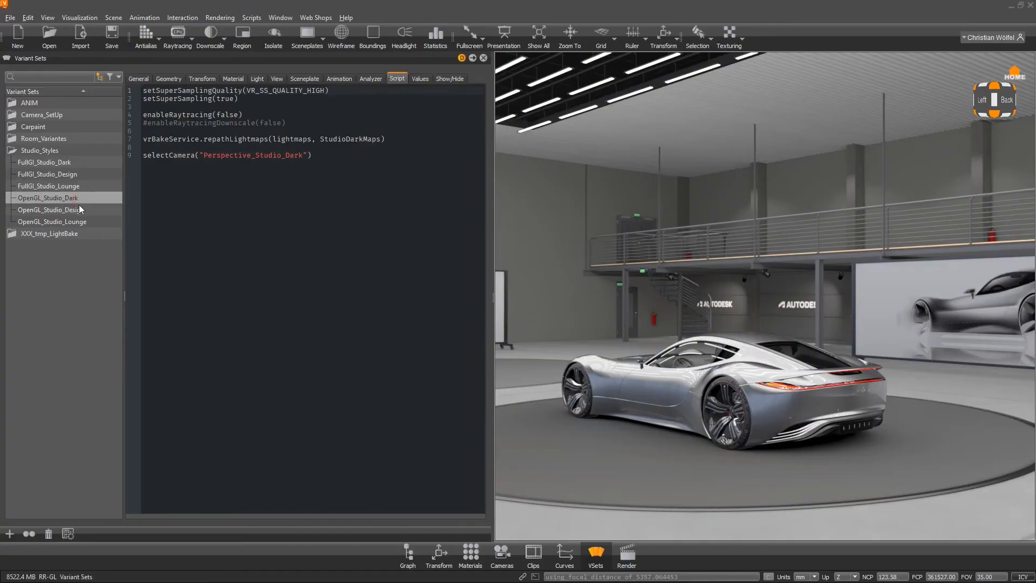
pyautogui.click(79, 210)
pyautogui.click(94, 223)
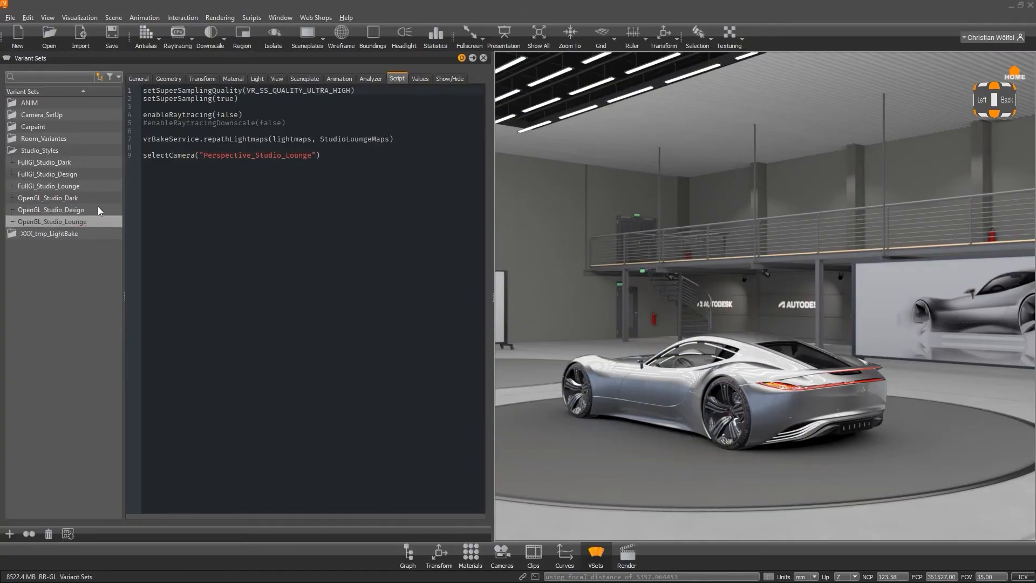
pyautogui.click(99, 199)
pyautogui.click(100, 187)
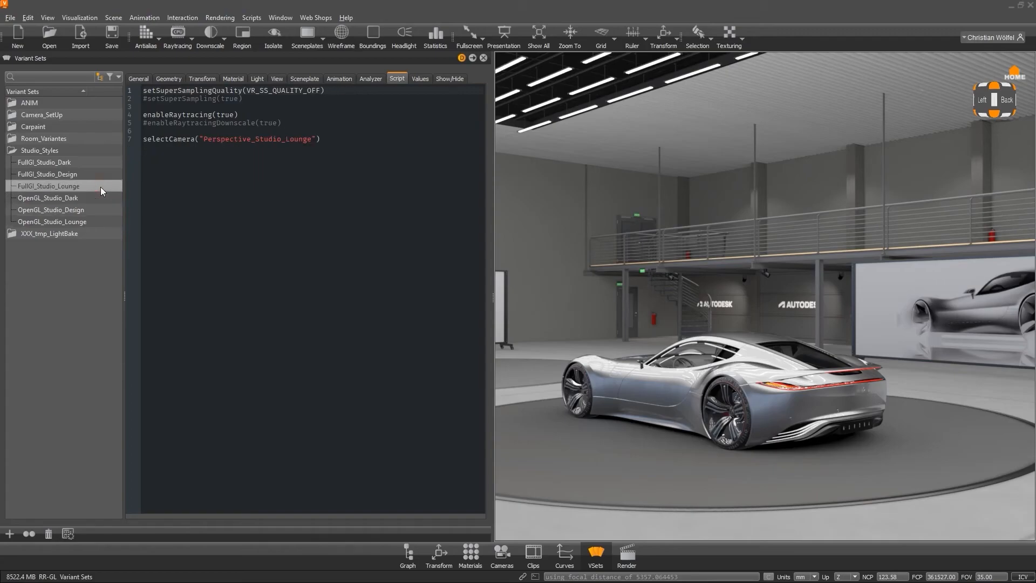
pyautogui.click(99, 173)
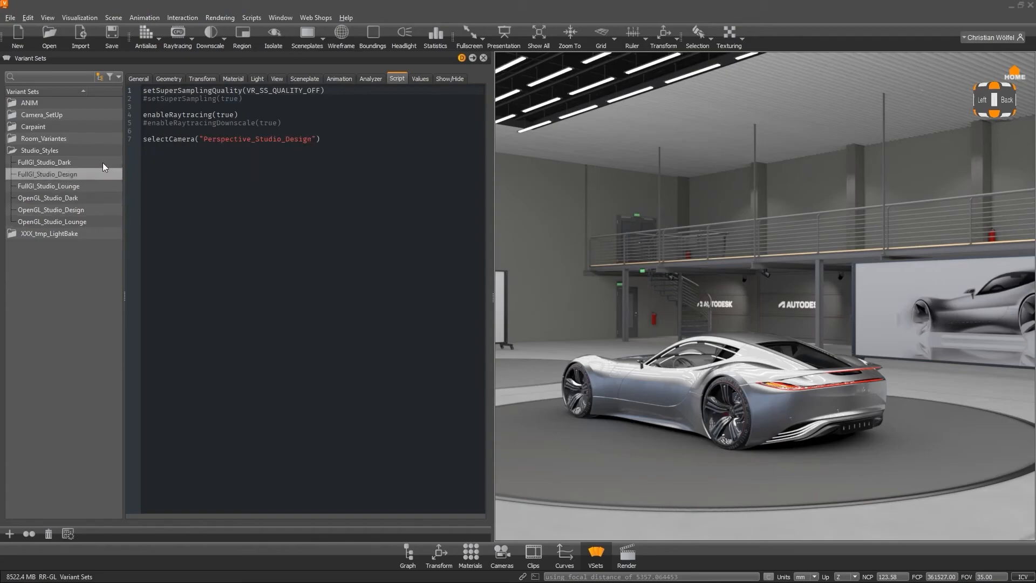
pyautogui.click(103, 163)
pyautogui.click(95, 222)
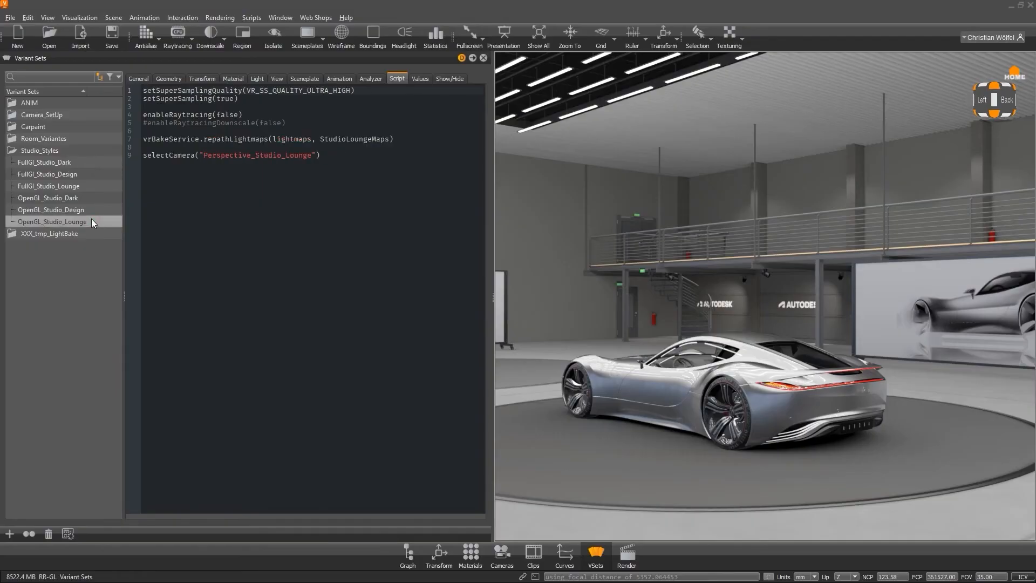
pyautogui.moveTo(264, 115); pyautogui.dragTo(140, 115)
pyautogui.click(94, 174)
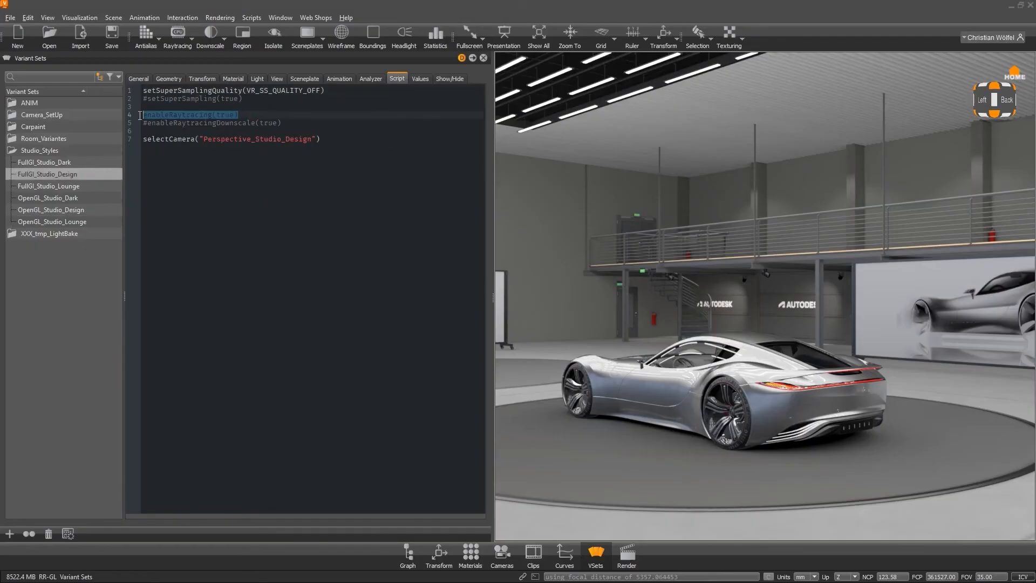
pyautogui.doubleClick(79, 138)
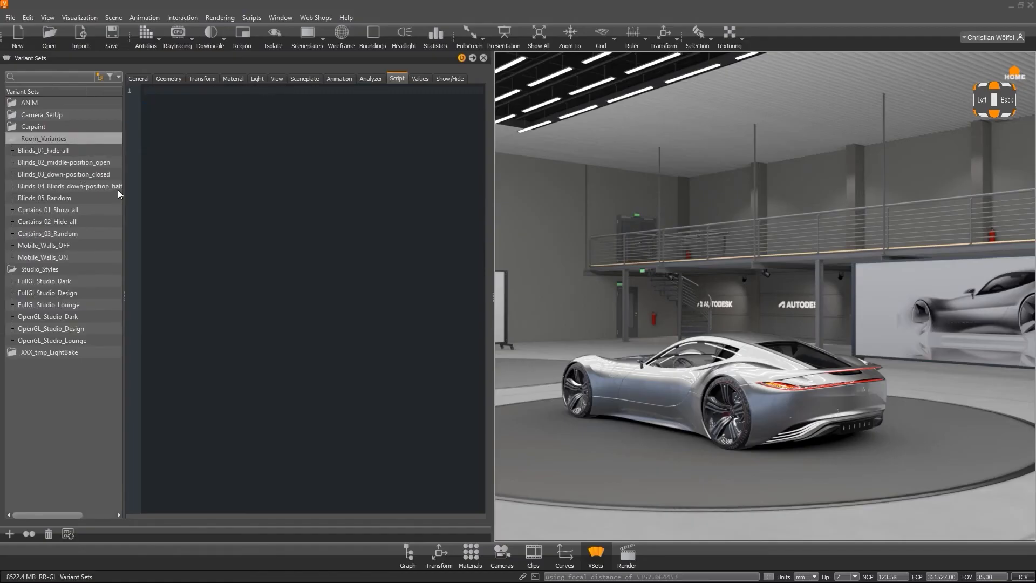
# Apply the Curtains_03_Random variant set repeatedly to randomize which studio curtains are shown.
pyautogui.click(85, 234)
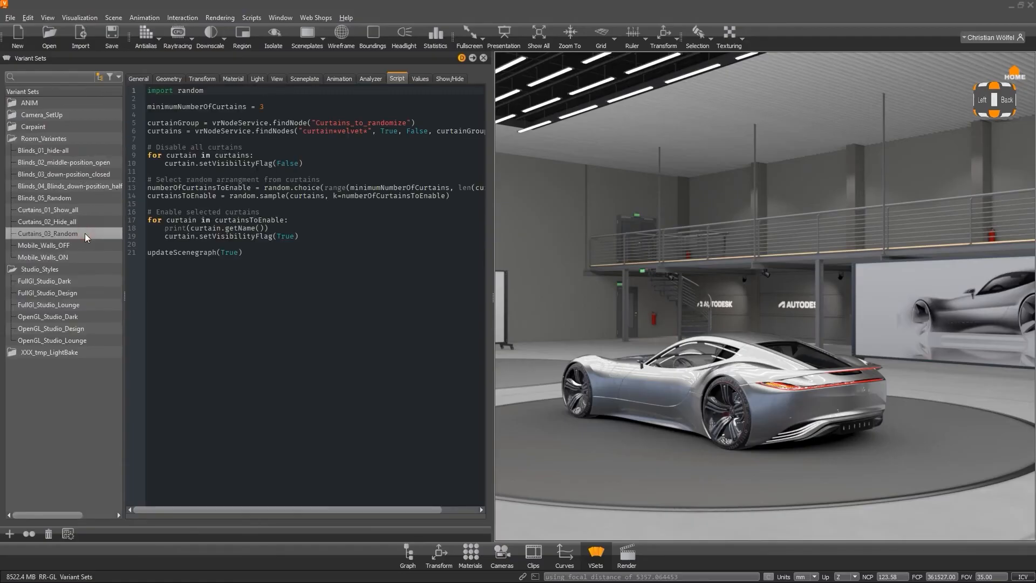
pyautogui.doubleClick(85, 233)
pyautogui.doubleClick(85, 233)
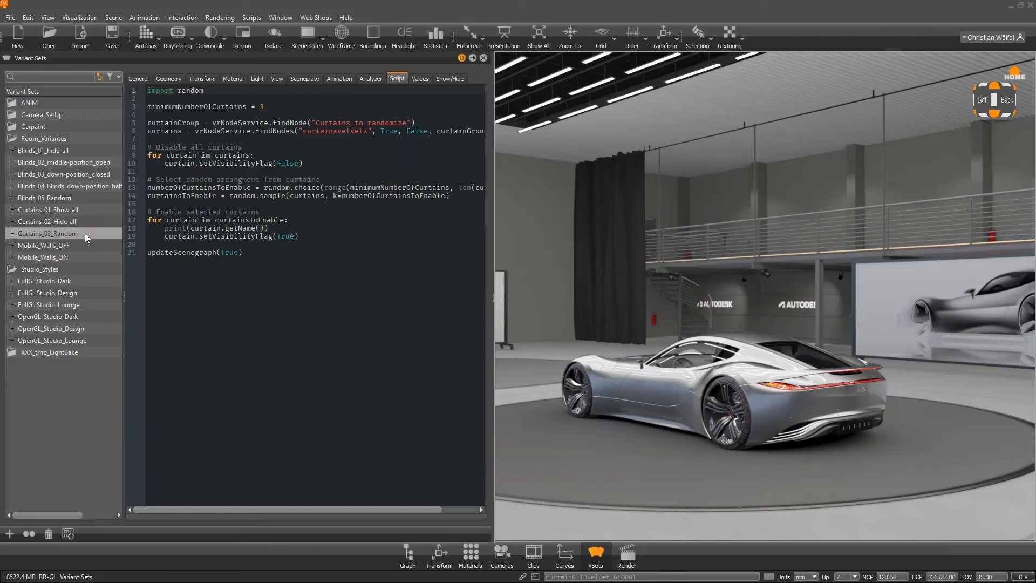
pyautogui.doubleClick(85, 233)
pyautogui.doubleClick(85, 234)
pyautogui.doubleClick(85, 233)
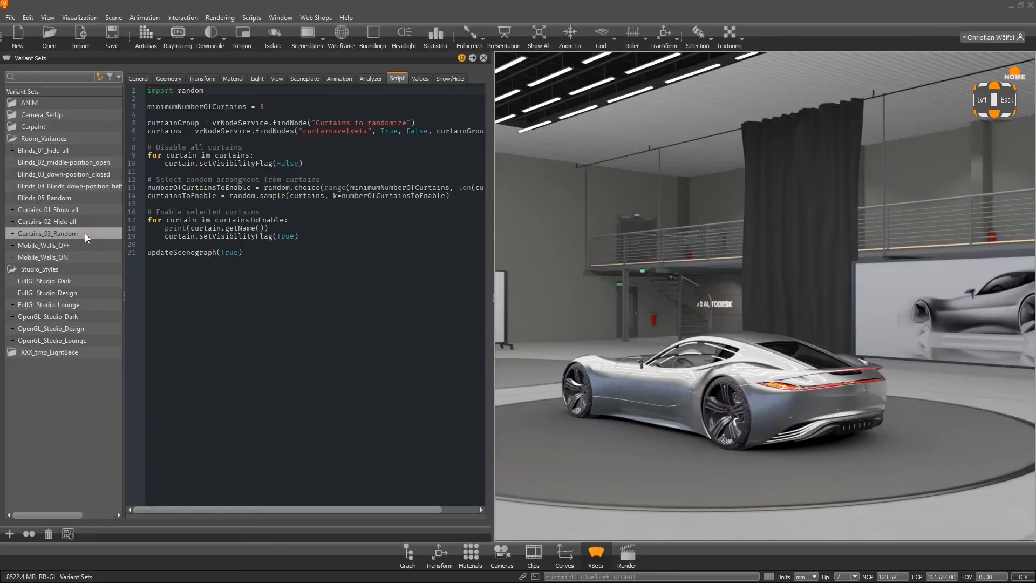
pyautogui.doubleClick(85, 233)
pyautogui.doubleClick(85, 233)
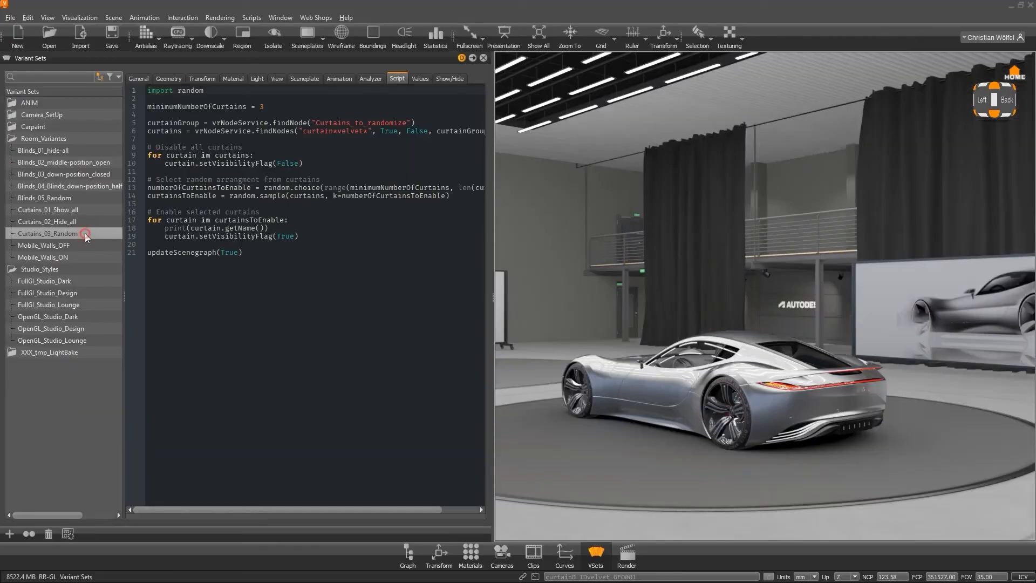
# Apply the Mobile_Walls_OFF, Curtains_03_Random and Curtains_02_Hide_all room variant sets from a rotated view.
pyautogui.doubleClick(83, 245)
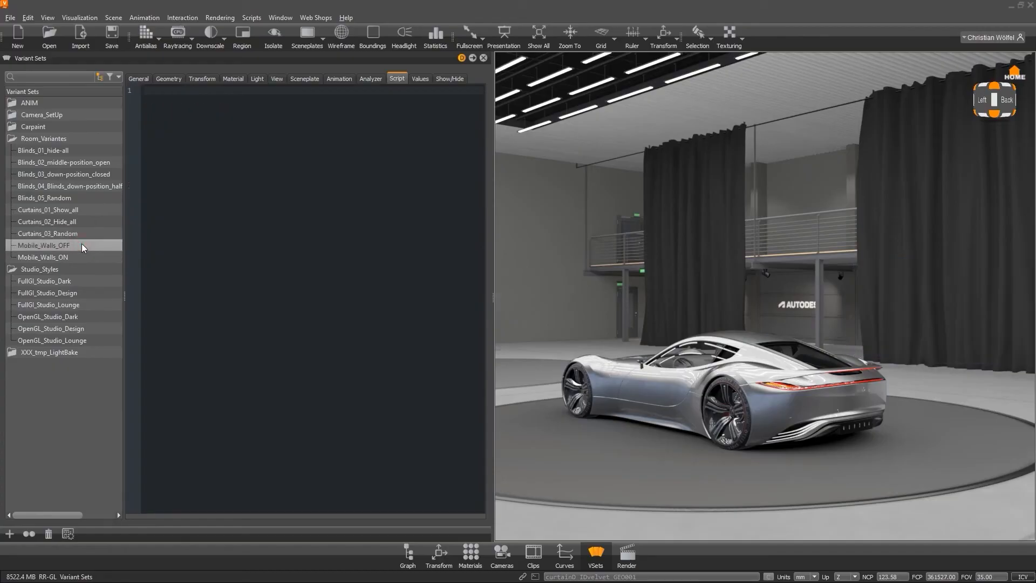
pyautogui.moveTo(999, 105); pyautogui.dragTo(729, 361)
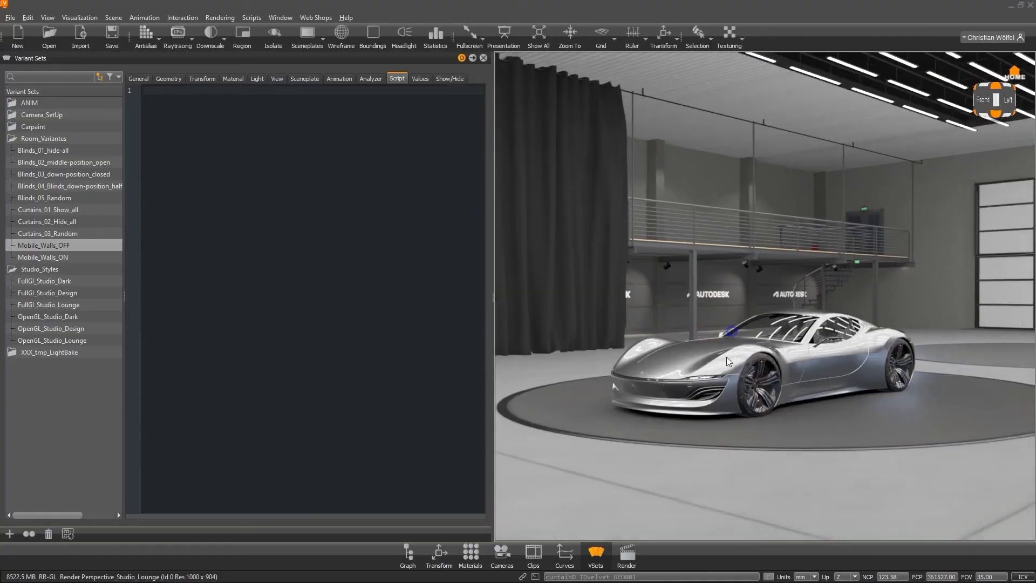
pyautogui.doubleClick(75, 246)
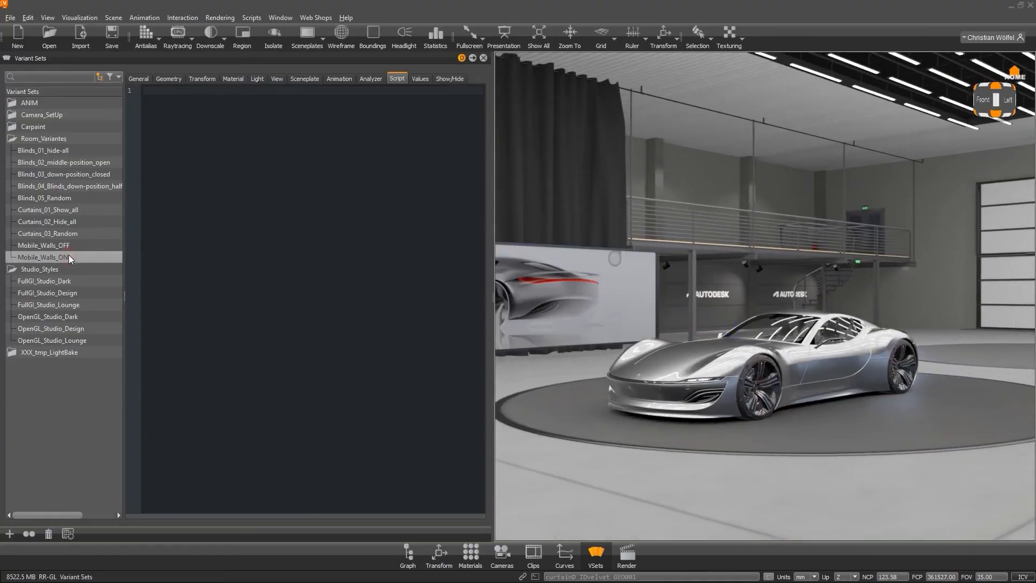
pyautogui.doubleClick(75, 235)
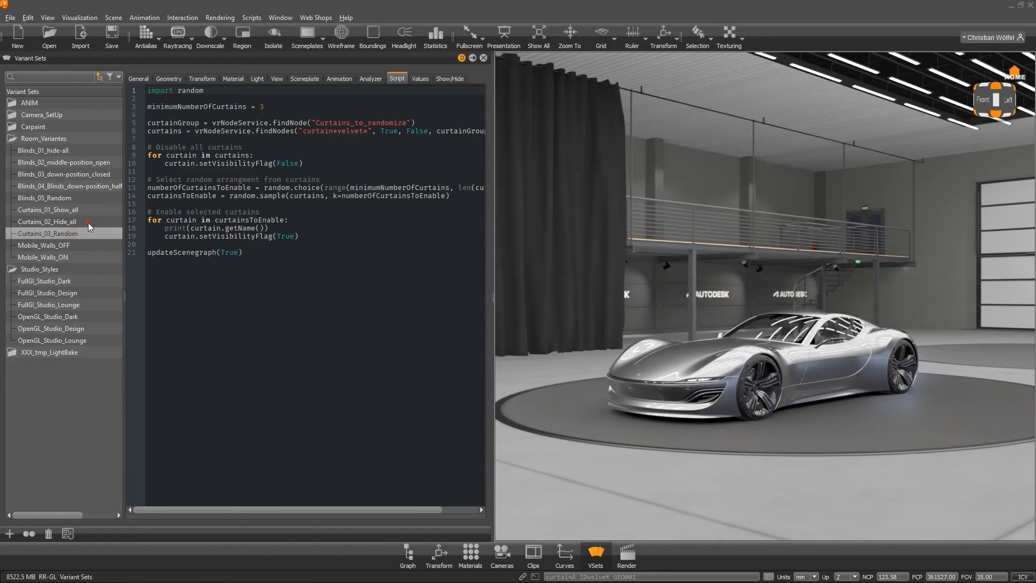
pyautogui.doubleClick(88, 223)
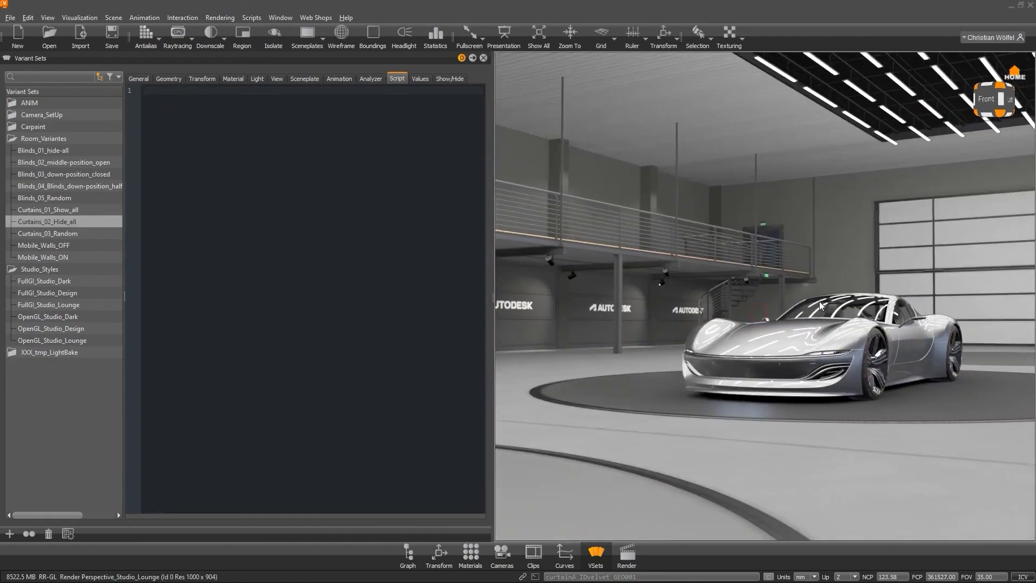